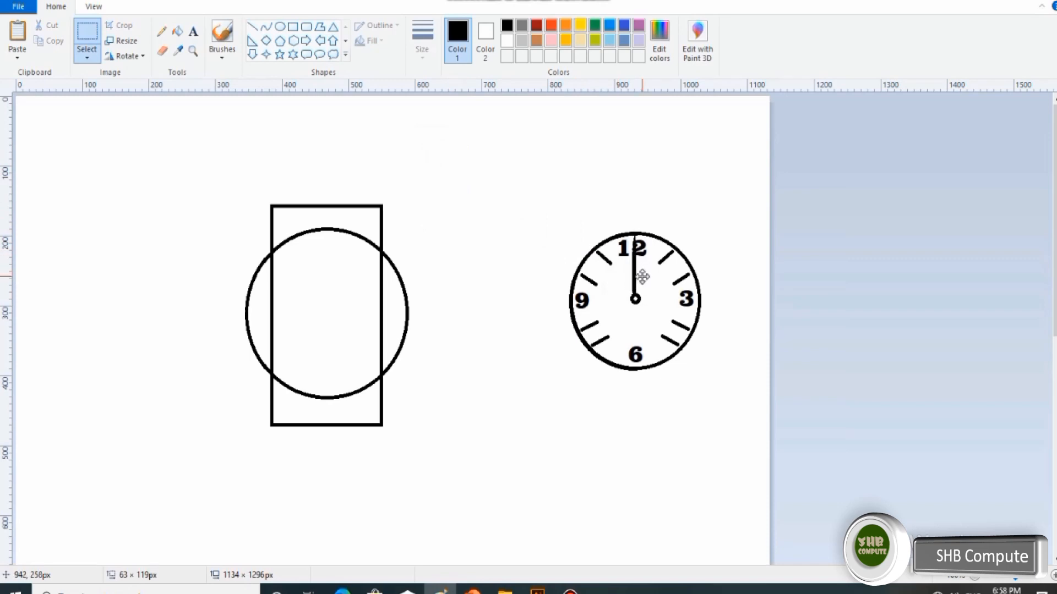
# - Position the hour hand on the clock dial so it runs from the center pivot toward 12
pyautogui.moveTo(641, 223); pyautogui.dragTo(626, 284)
pyautogui.press('Up')
pyautogui.press('Up')
pyautogui.press('Up')
pyautogui.press('Up')
pyautogui.press('Up')
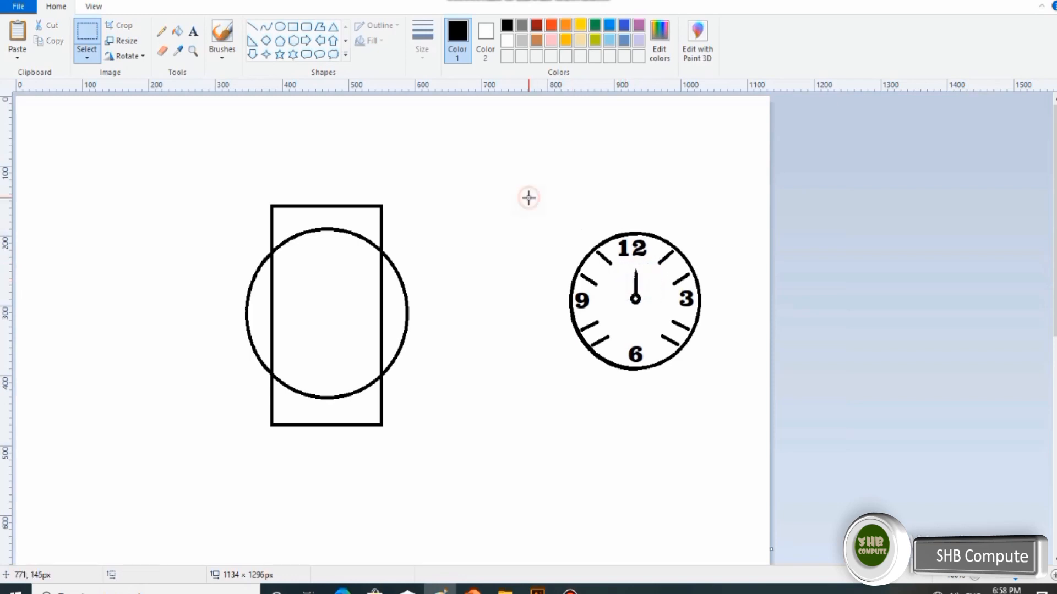
# - Paste another copy of the clock hand and place it from the dial's center down to 6
pyautogui.hotkey('ctrl', 'v')
pyautogui.moveTo(332, 193); pyautogui.dragTo(276, 183)
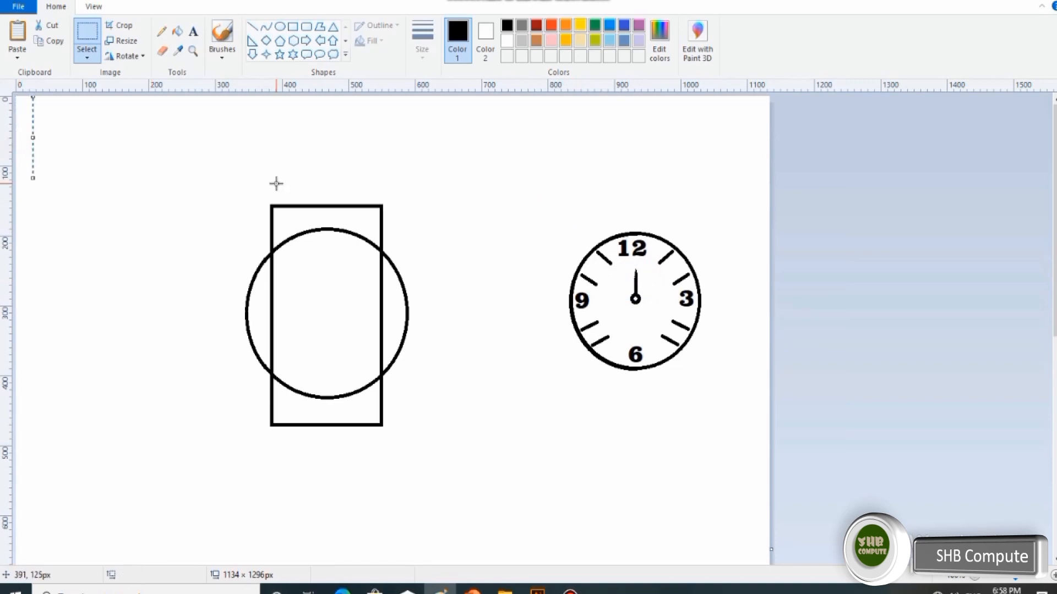
pyautogui.hotkey('ctrl', 'z')
pyautogui.moveTo(20, 117); pyautogui.dragTo(635, 325)
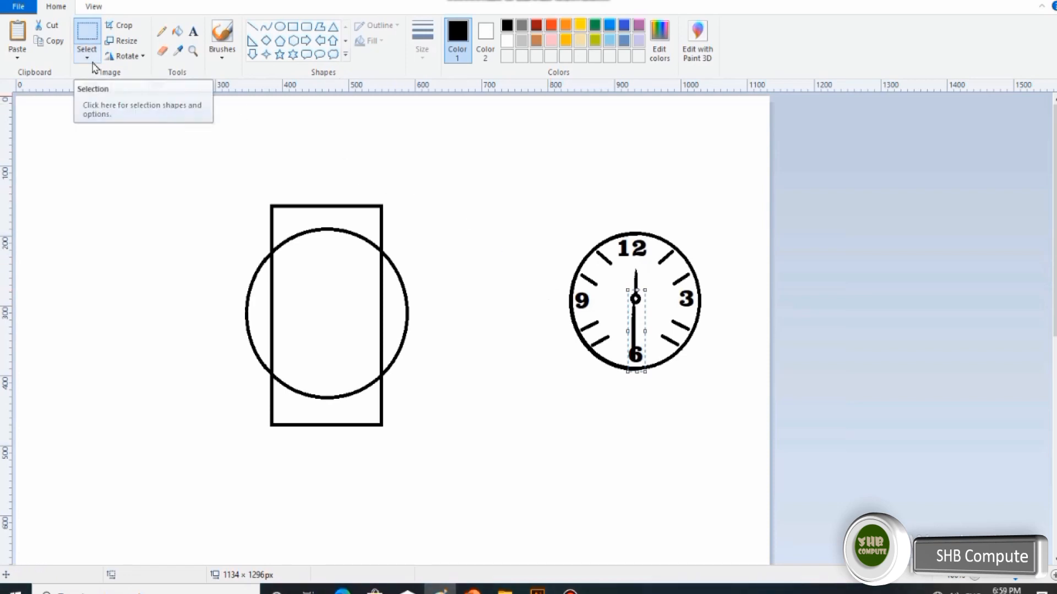
# - Rotate the pasted hand right 90°, resize its selection to about 100 × 11 px and place it across the pivot toward 3
pyautogui.press('super+plus')
pyautogui.click(127, 55)
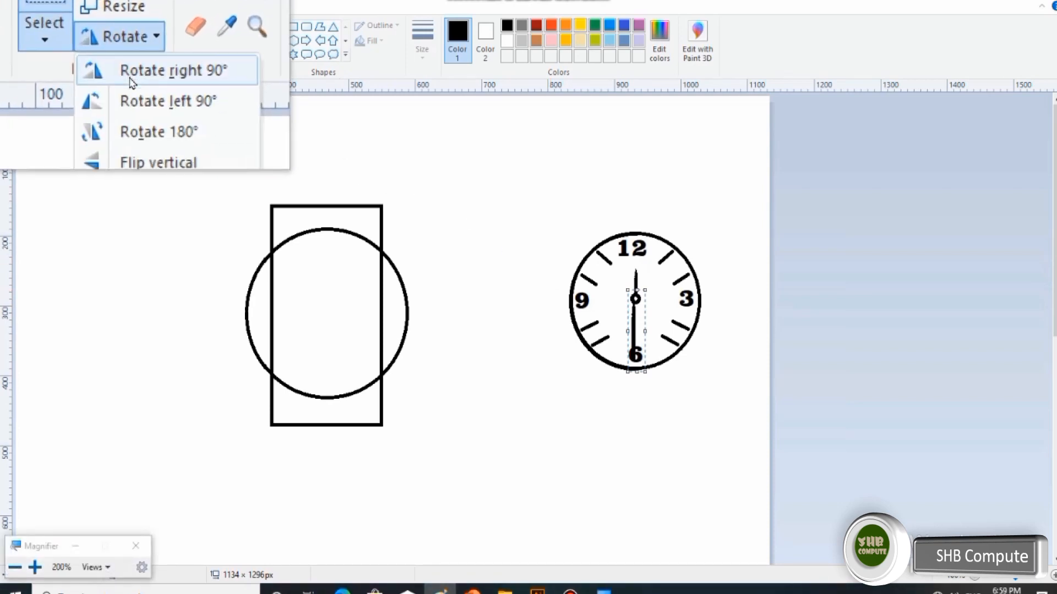
pyautogui.click(135, 72)
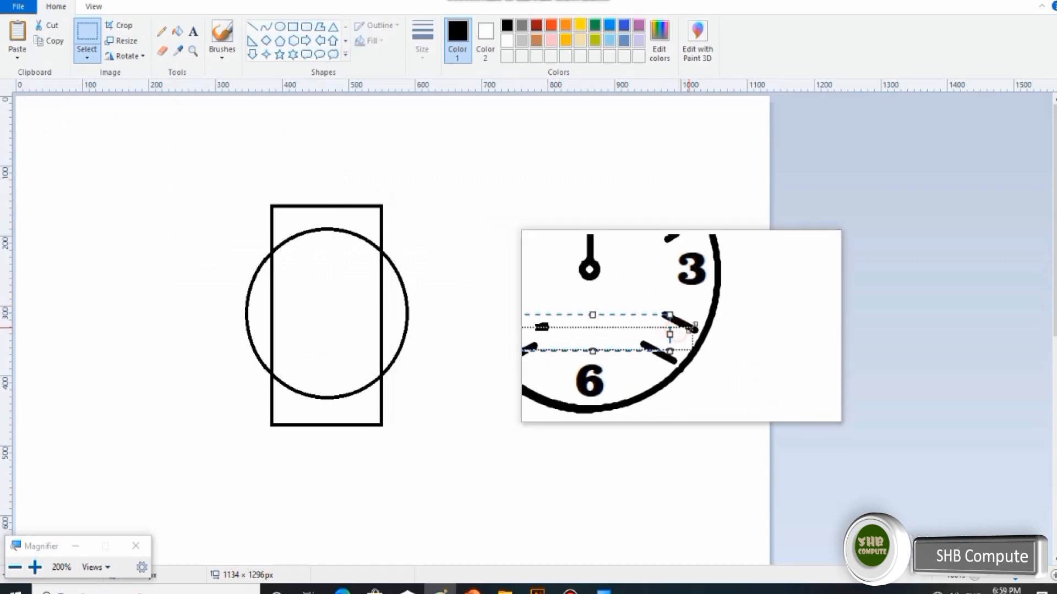
pyautogui.moveTo(675, 323); pyautogui.dragTo(735, 326)
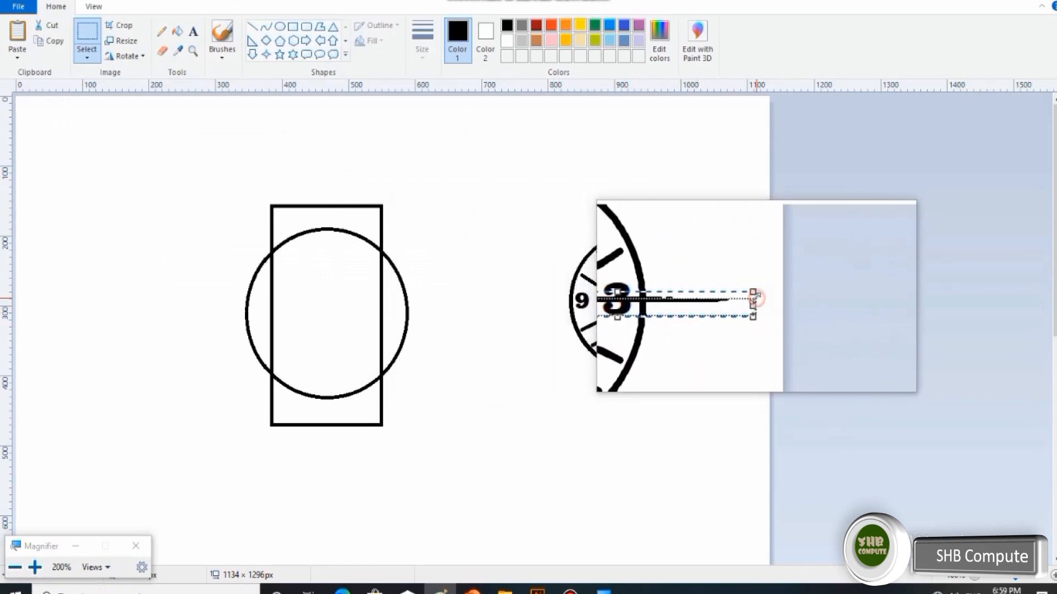
pyautogui.moveTo(722, 297); pyautogui.dragTo(676, 298)
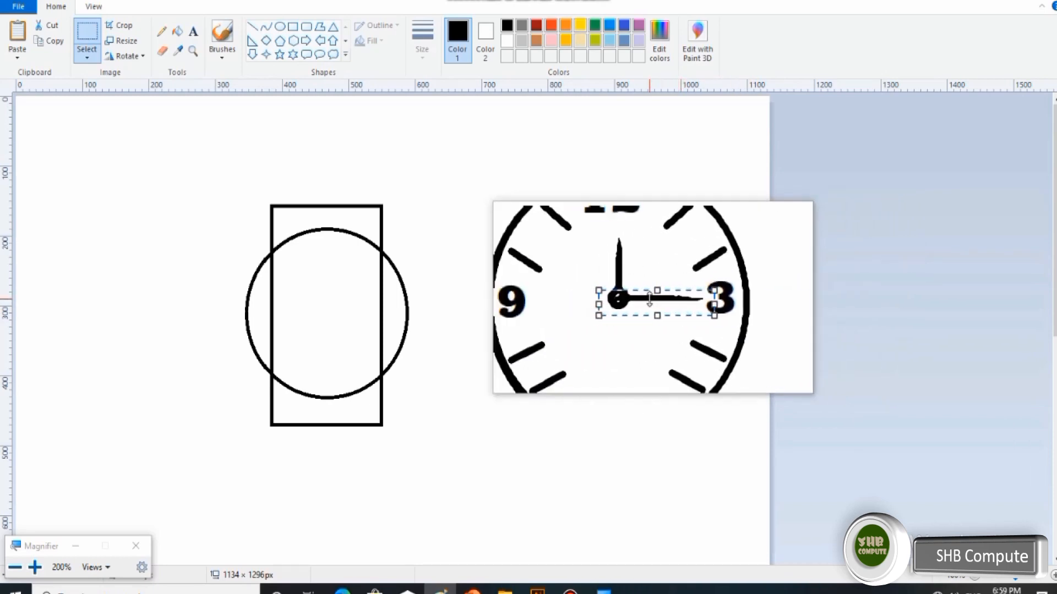
pyautogui.moveTo(681, 296); pyautogui.dragTo(688, 298)
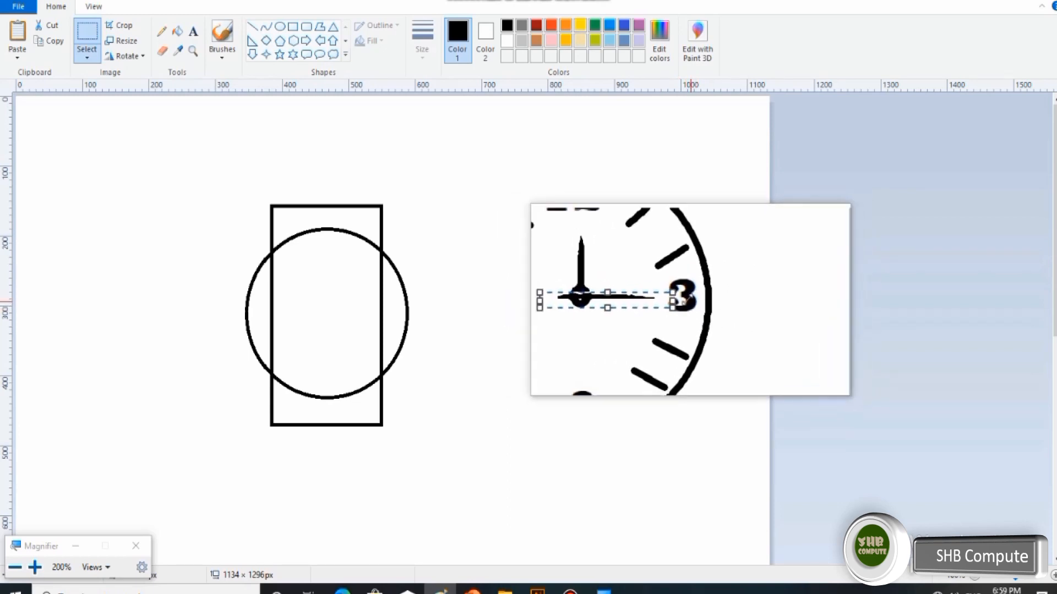
pyautogui.press('super+Escape')
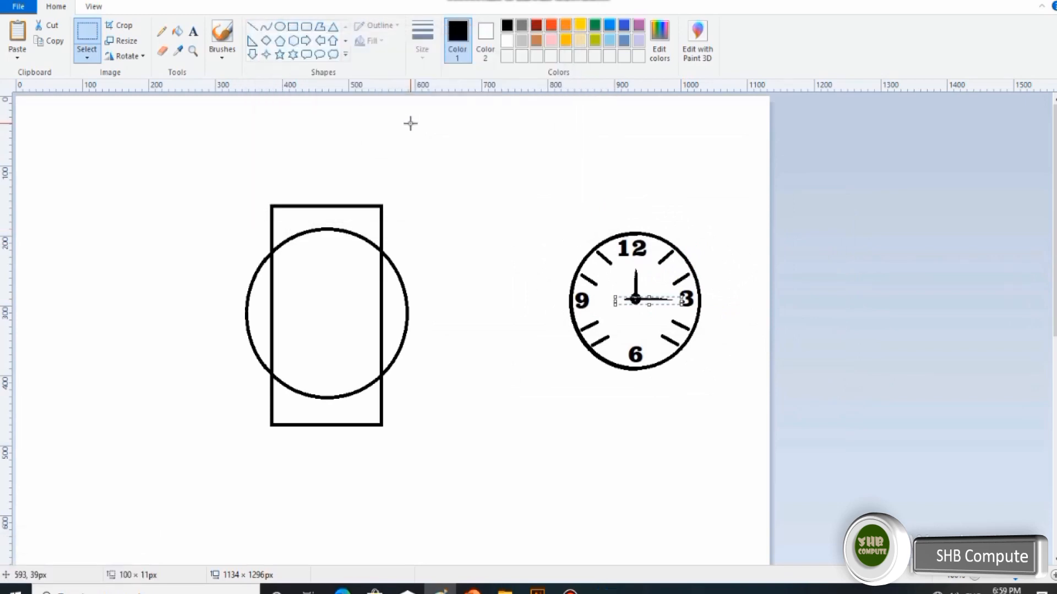
pyautogui.click(561, 253)
# - Draw a thin flat ellipse about 115 × 4 px in the blank area beside the watch outline and fill it red
pyautogui.click(278, 27)
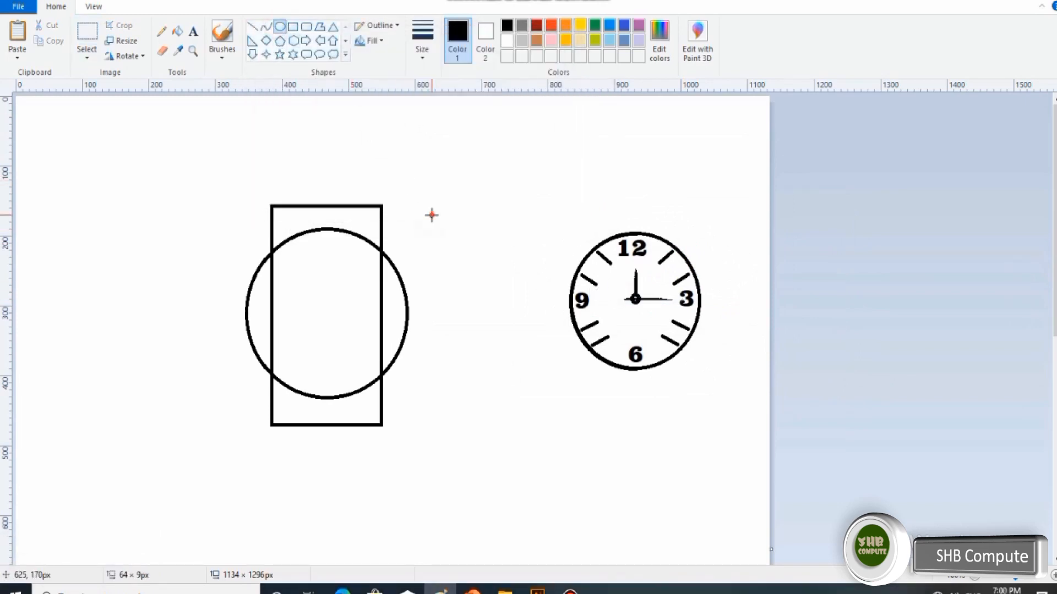
pyautogui.moveTo(432, 216); pyautogui.dragTo(508, 216)
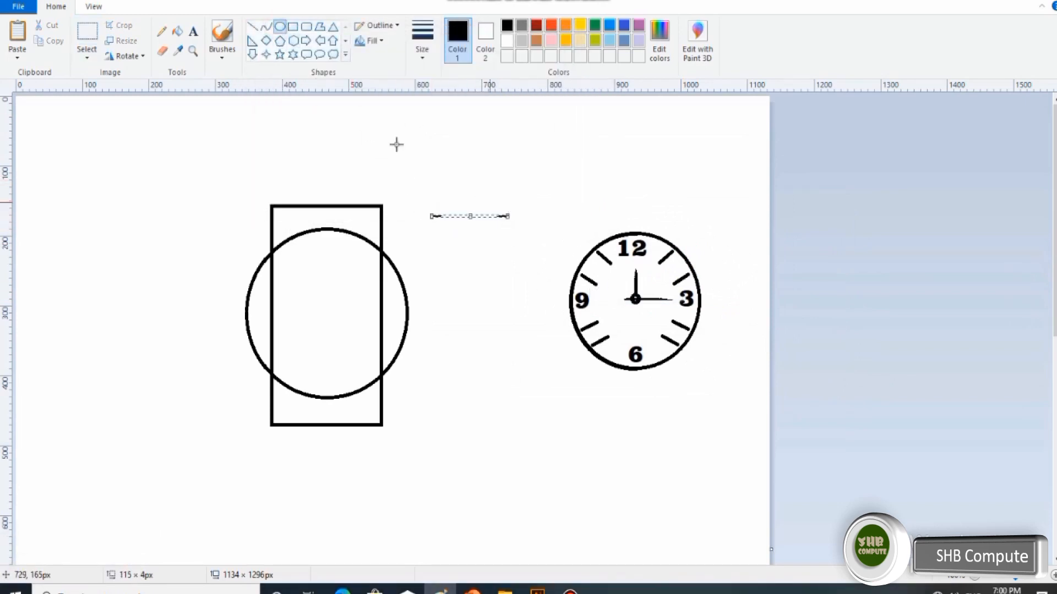
pyautogui.click(551, 25)
pyautogui.click(177, 32)
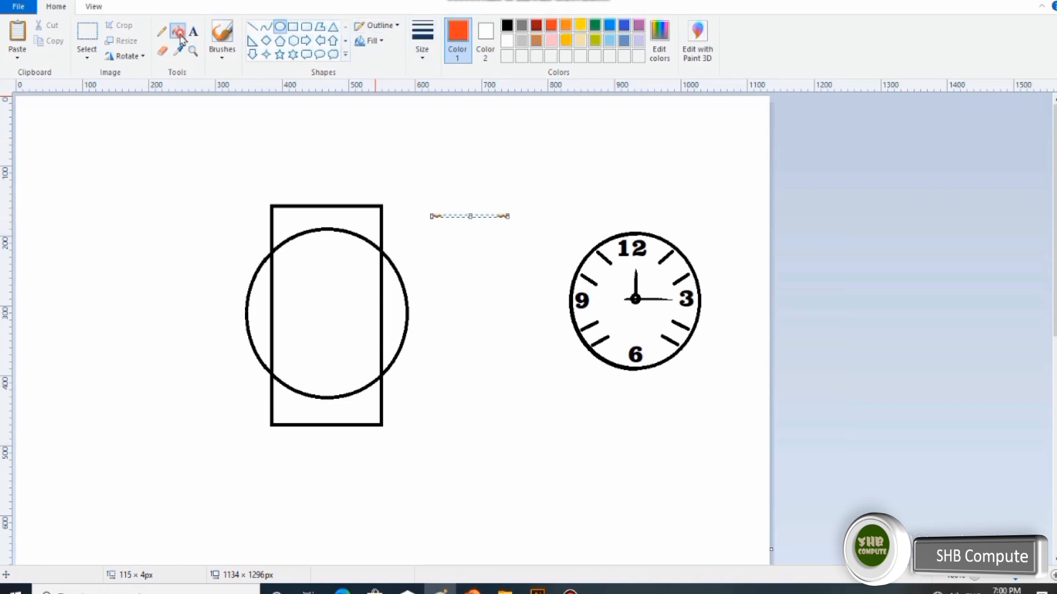
pyautogui.click(459, 215)
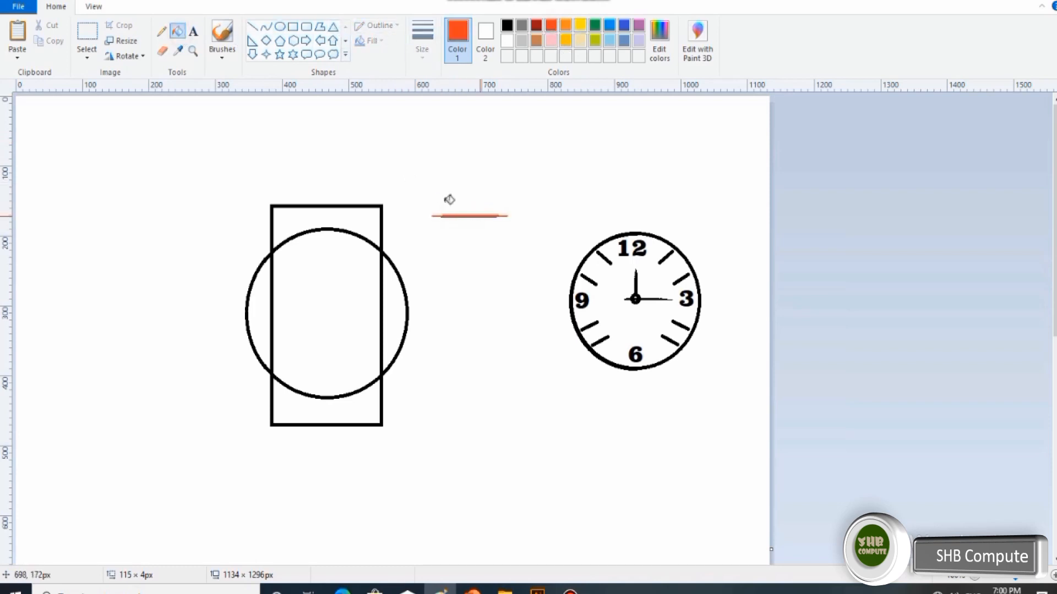
# - Rotate the red hand 90° to vertical and place it from the dial's center down toward 6
pyautogui.click(87, 31)
pyautogui.moveTo(429, 205); pyautogui.dragTo(514, 187)
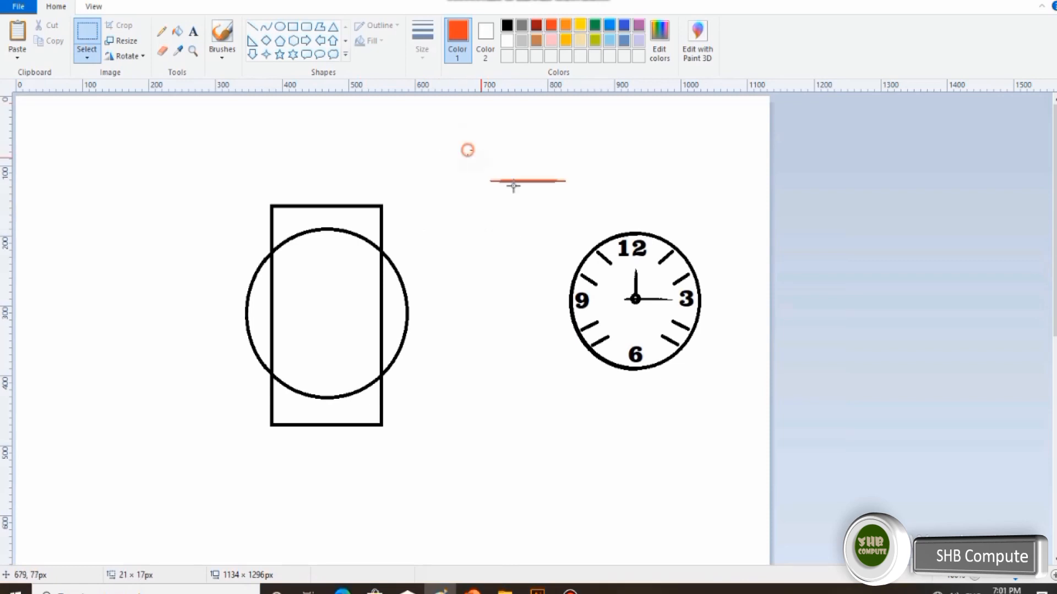
pyautogui.moveTo(467, 150); pyautogui.dragTo(589, 212)
pyautogui.press('super+plus')
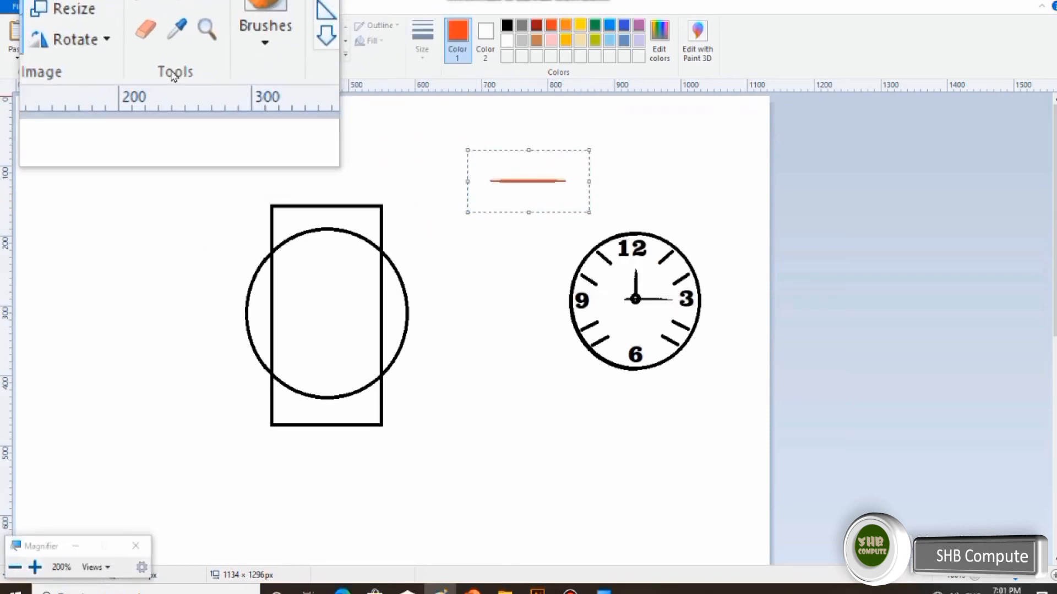
pyautogui.click(124, 56)
pyautogui.click(148, 78)
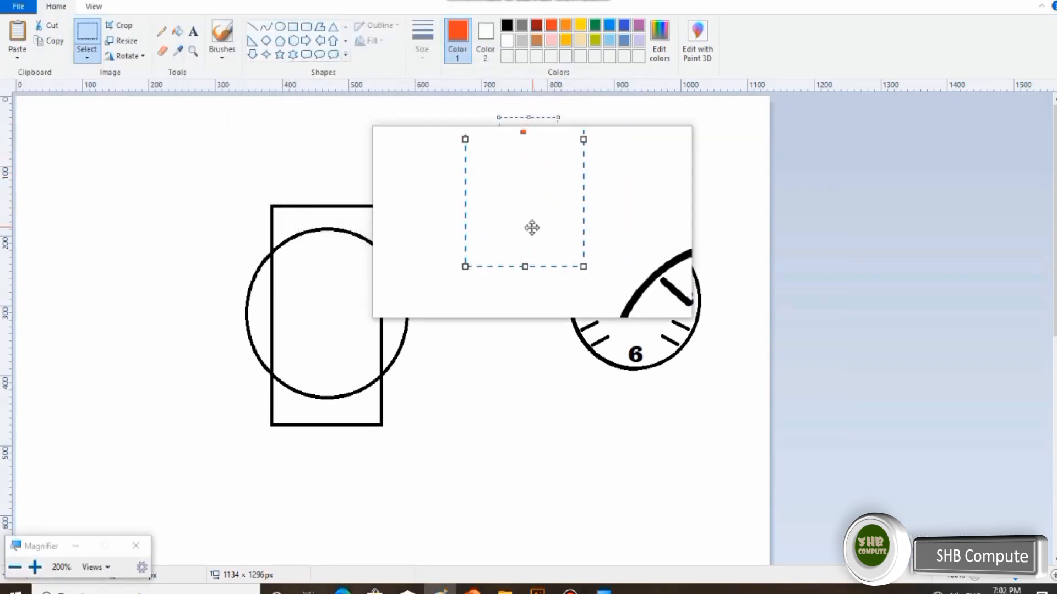
pyautogui.moveTo(533, 247); pyautogui.dragTo(638, 311)
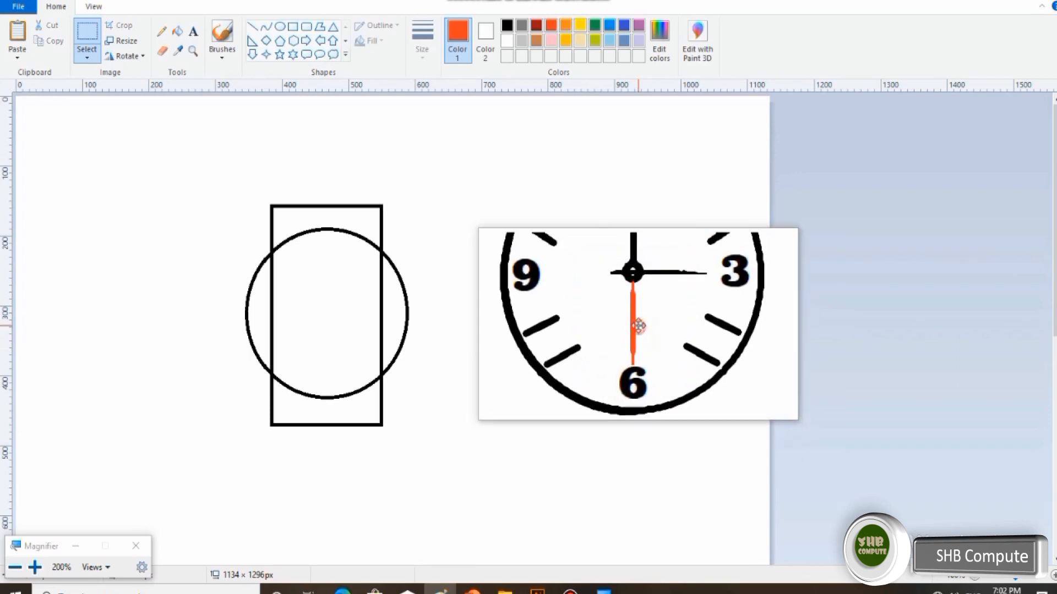
pyautogui.press('super+Escape')
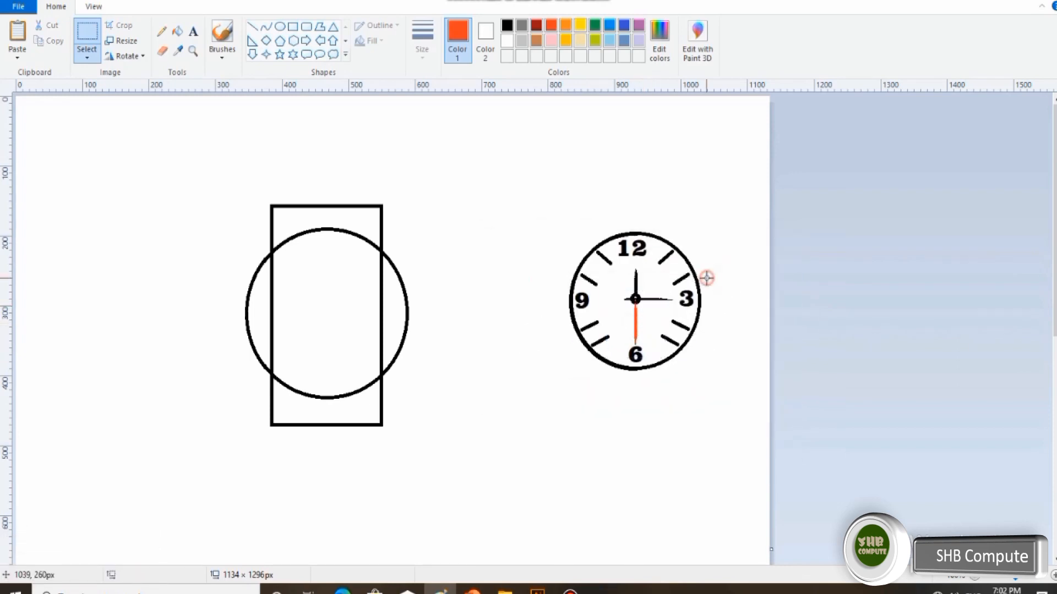
# - Save the drawing as a PNG file named watch
pyautogui.hotkey('ctrl', 's')
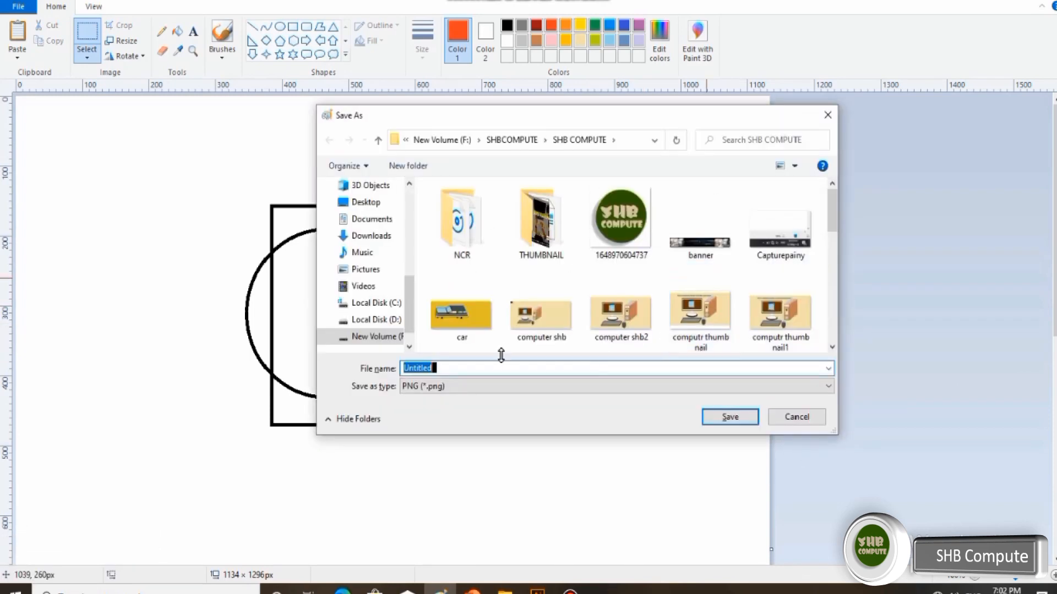
pyautogui.write('watch')
pyautogui.press('Return')
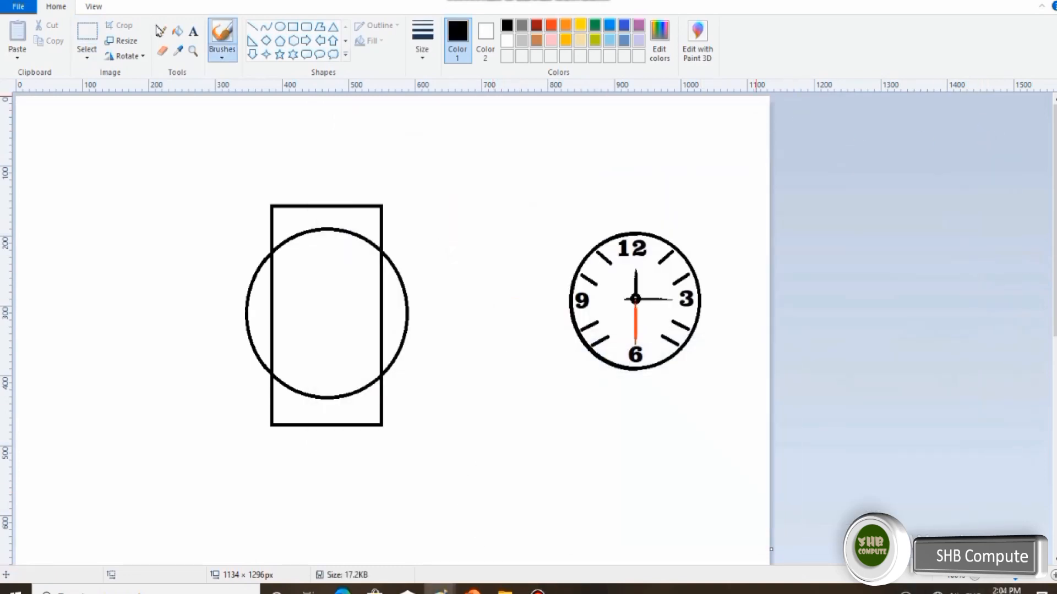
# - Select the whole clock dial, move it over the watch outline and turn on transparent selection
pyautogui.click(86, 35)
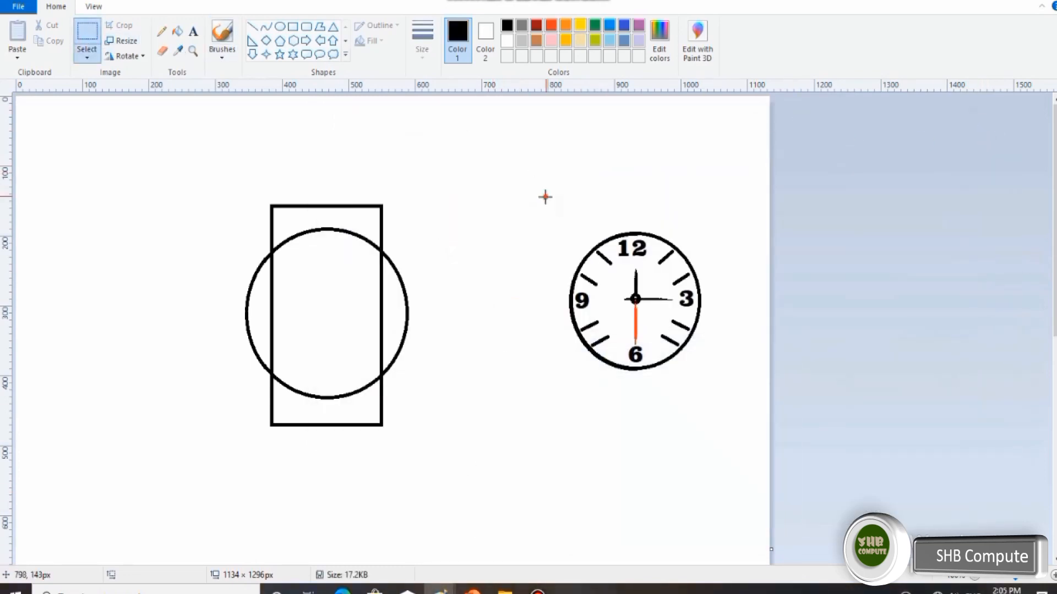
pyautogui.moveTo(716, 363); pyautogui.dragTo(738, 383)
pyautogui.moveTo(669, 347); pyautogui.dragTo(359, 370)
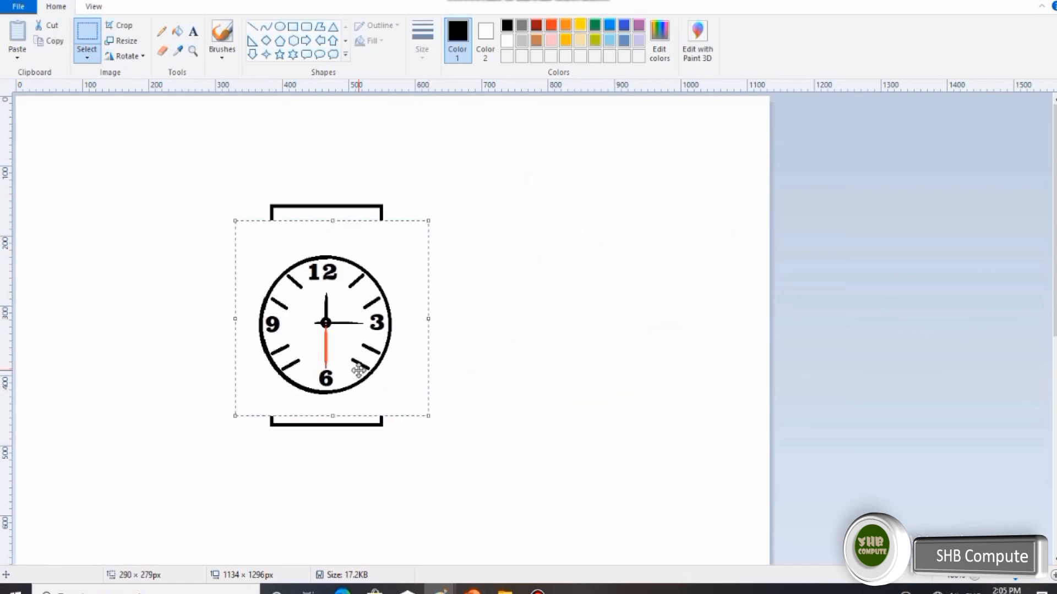
pyautogui.press('super+plus')
pyautogui.click(86, 56)
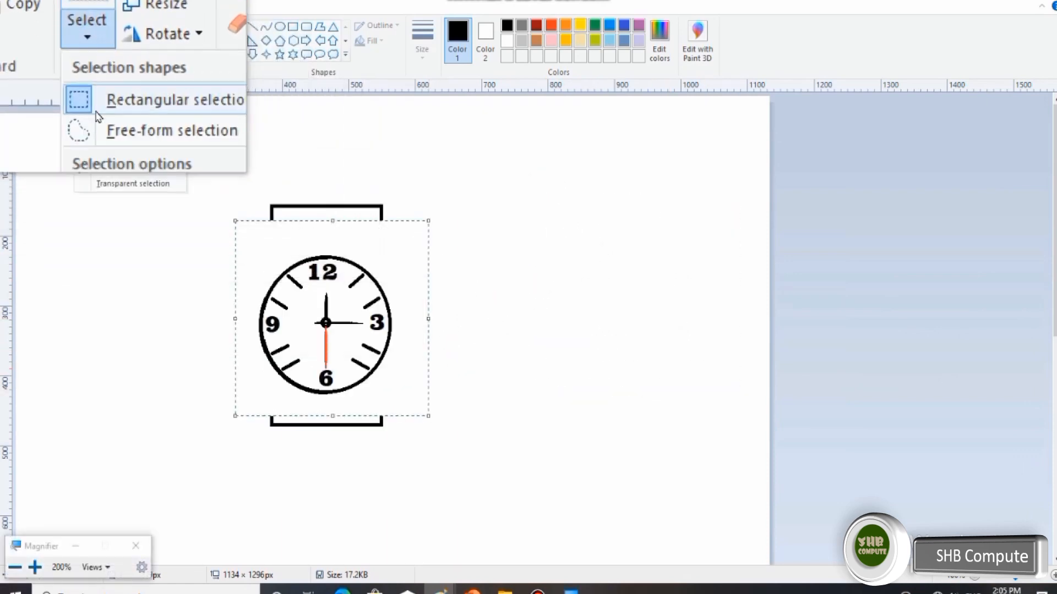
pyautogui.click(103, 179)
pyautogui.press('super+Escape')
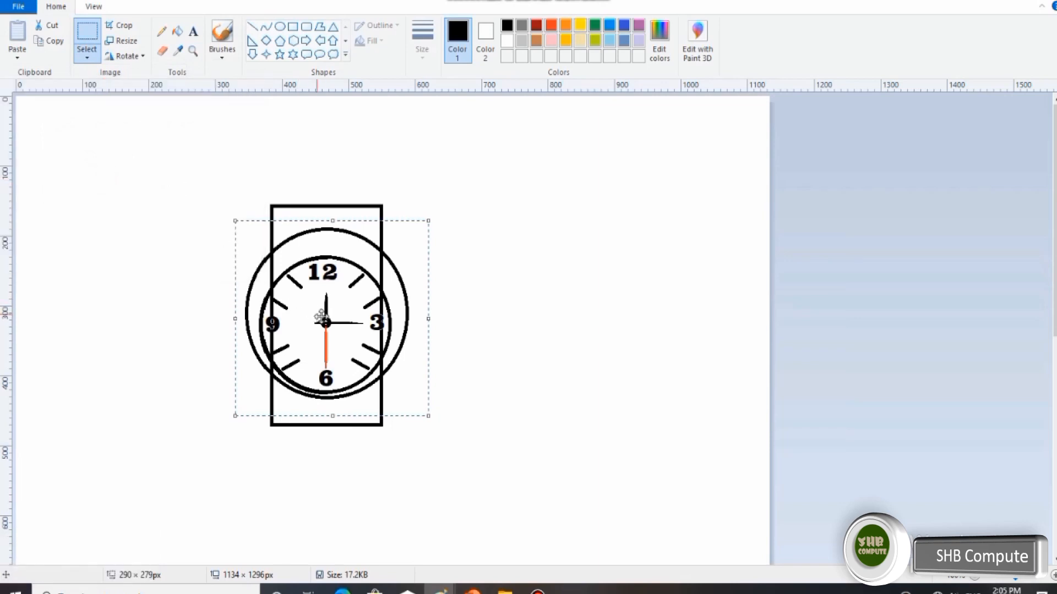
# - Move the dial clear of the watch outline and erase the strap lines inside the case circle
pyautogui.moveTo(322, 318); pyautogui.dragTo(562, 311)
pyautogui.click(163, 52)
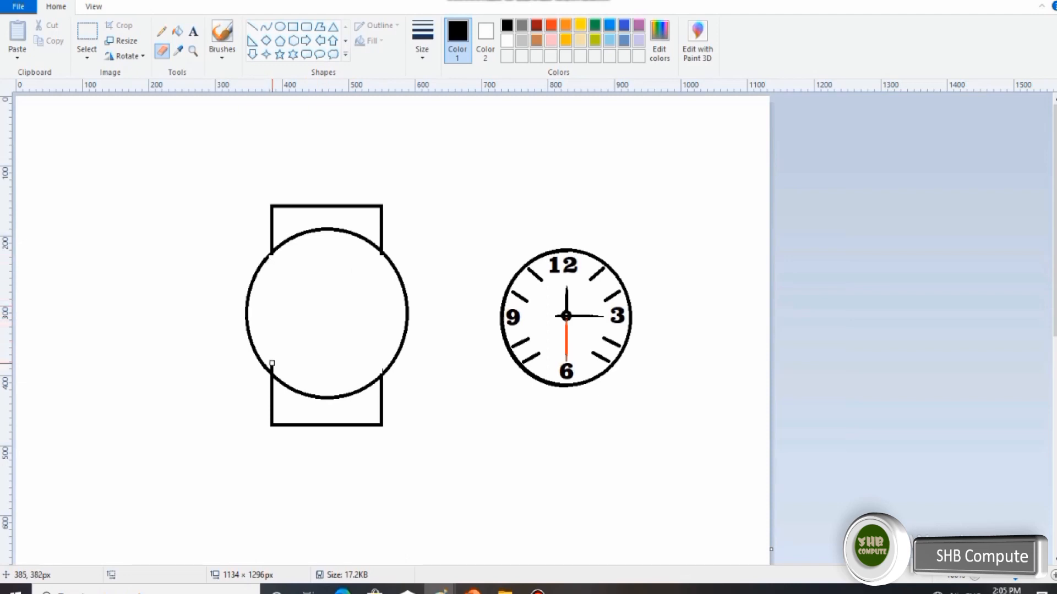
# - Select the clock dial and center it inside the circle of the watch case
pyautogui.click(86, 36)
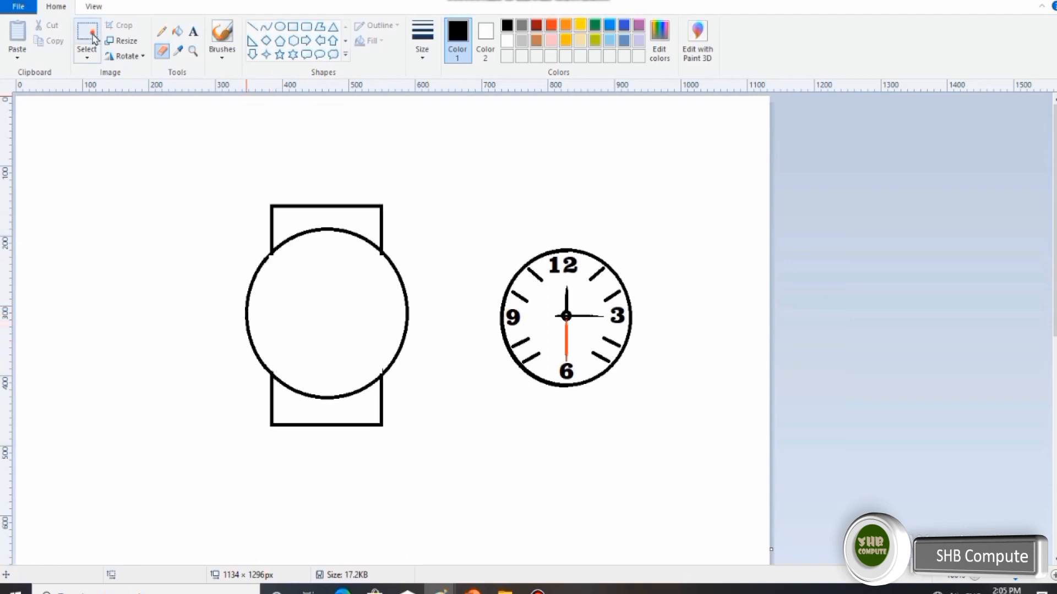
pyautogui.moveTo(479, 215); pyautogui.dragTo(682, 407)
pyautogui.moveTo(618, 355); pyautogui.dragTo(383, 350)
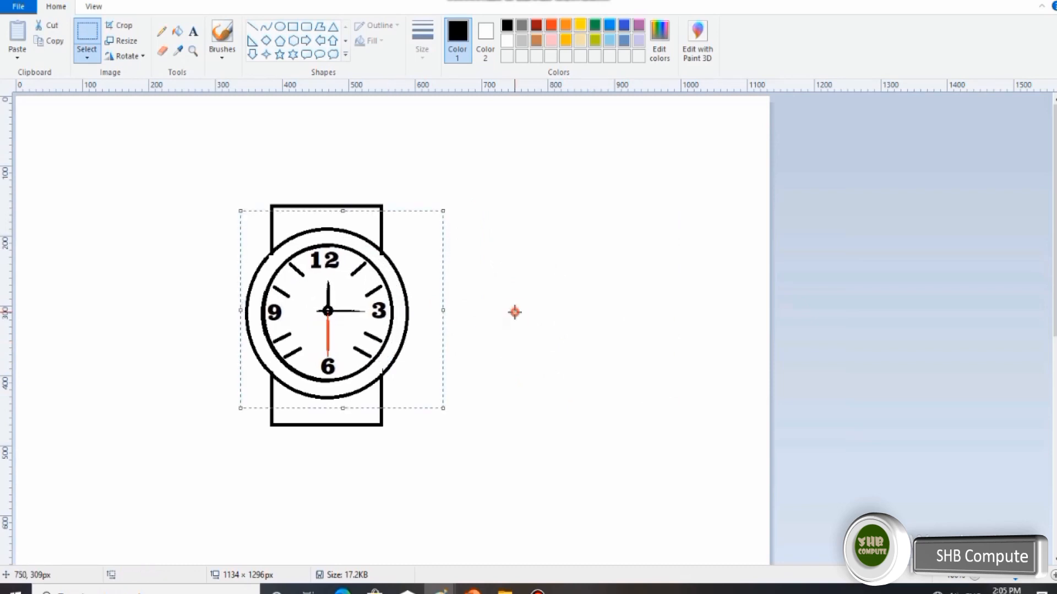
pyautogui.click(515, 312)
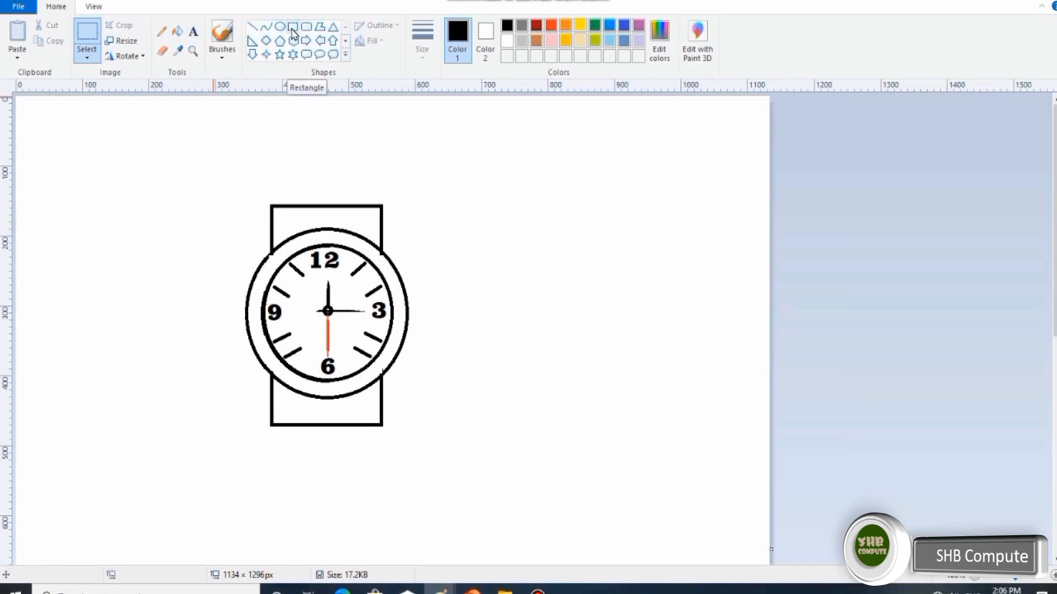
# - Fill the upper strap, the lower strap and the clock dial with light gray
pyautogui.click(522, 40)
pyautogui.click(177, 31)
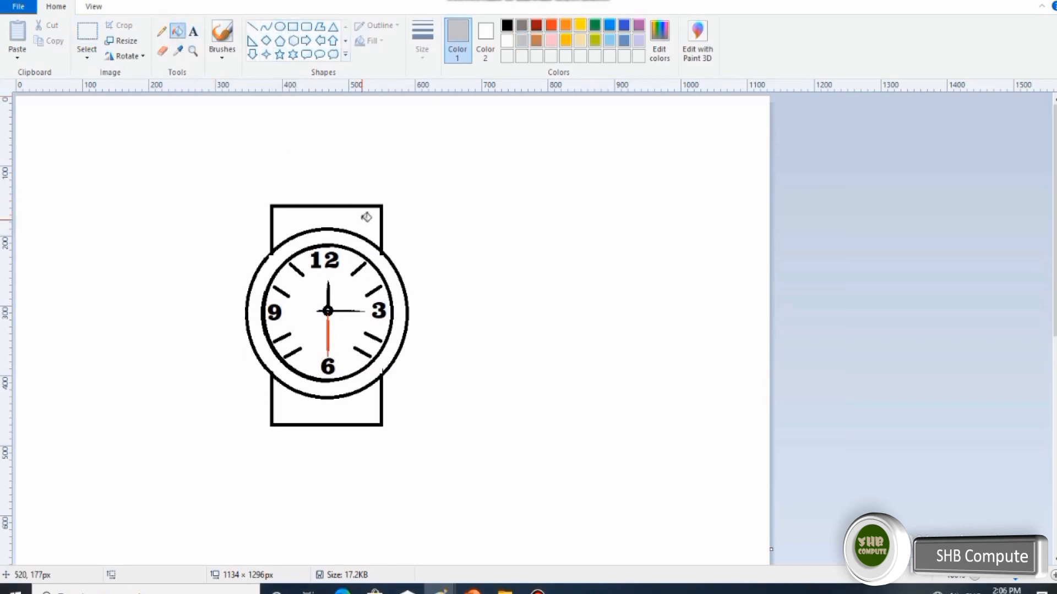
pyautogui.click(364, 219)
pyautogui.click(375, 403)
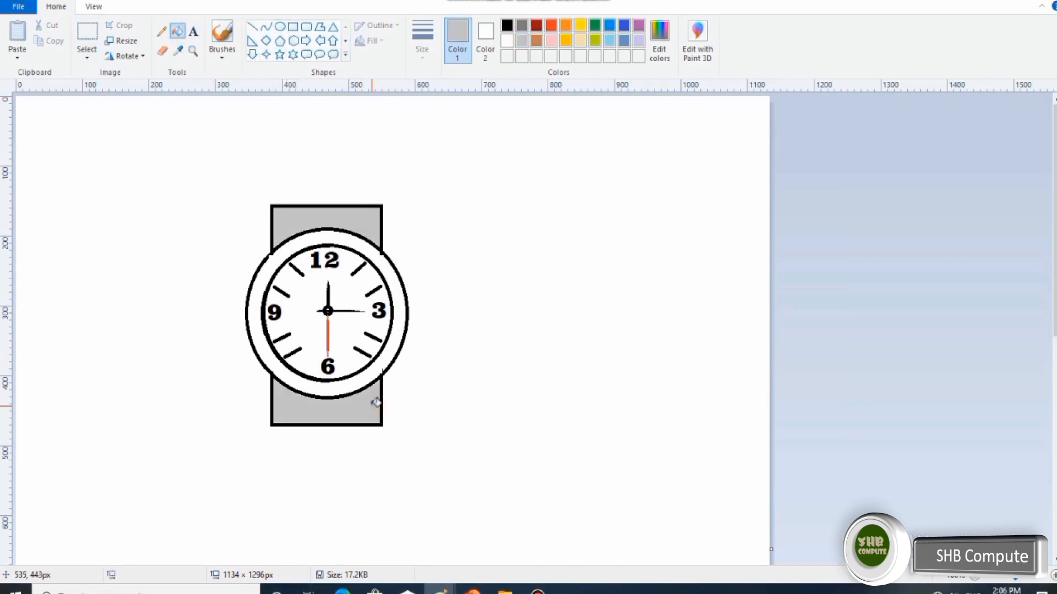
pyautogui.click(359, 321)
# - Fill the ring around the dial with a custom very light gray of luminosity 220
pyautogui.click(399, 281)
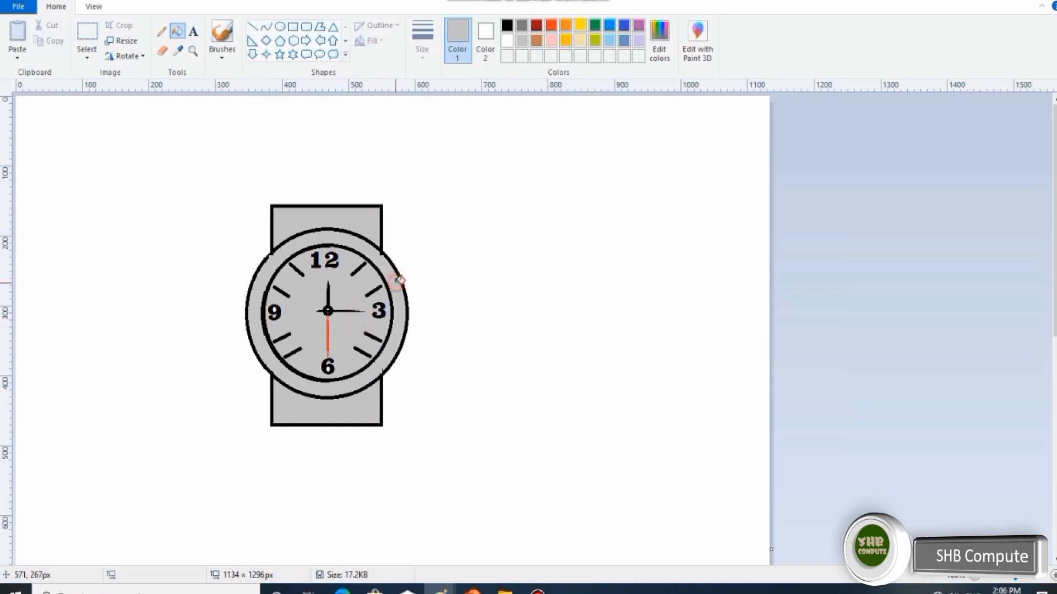
pyautogui.hotkey('ctrl', 'z')
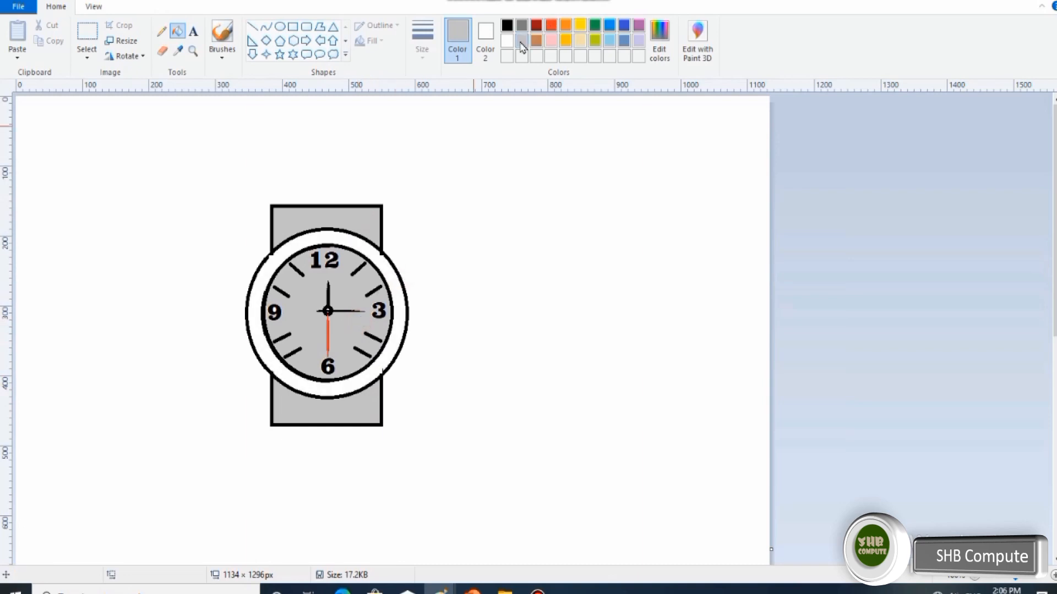
pyautogui.click(659, 40)
pyautogui.moveTo(673, 223)
pyautogui.mouseDown()
pyautogui.moveTo(672, 245)
pyautogui.moveTo(672, 207)
pyautogui.mouseUp()
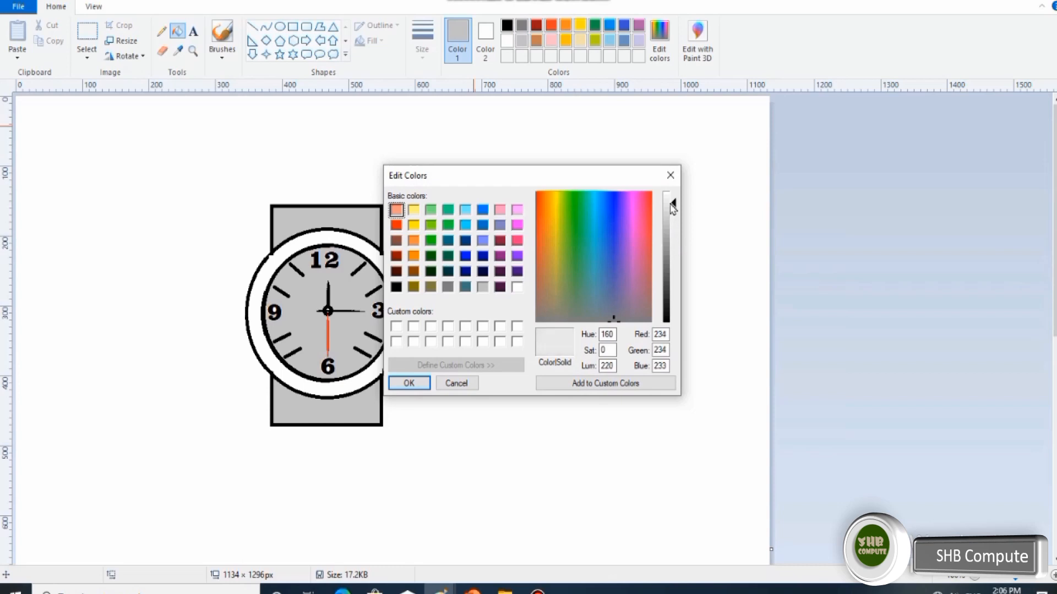
pyautogui.click(408, 383)
pyautogui.click(400, 304)
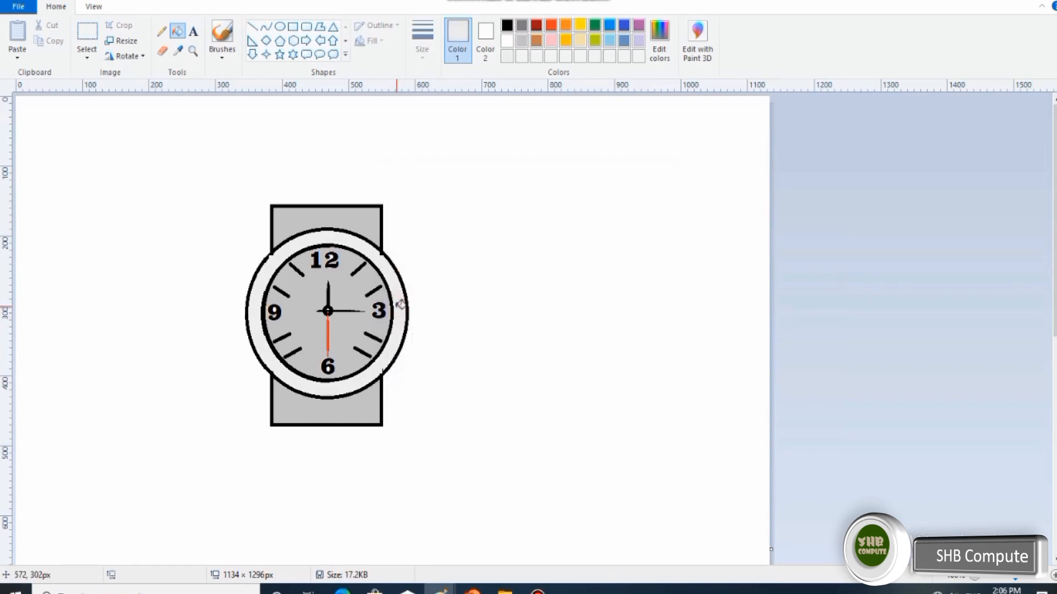
# - Draw a rectangle about 130 × 69 px in very light gray on the blank area beside the watch
pyautogui.click(292, 27)
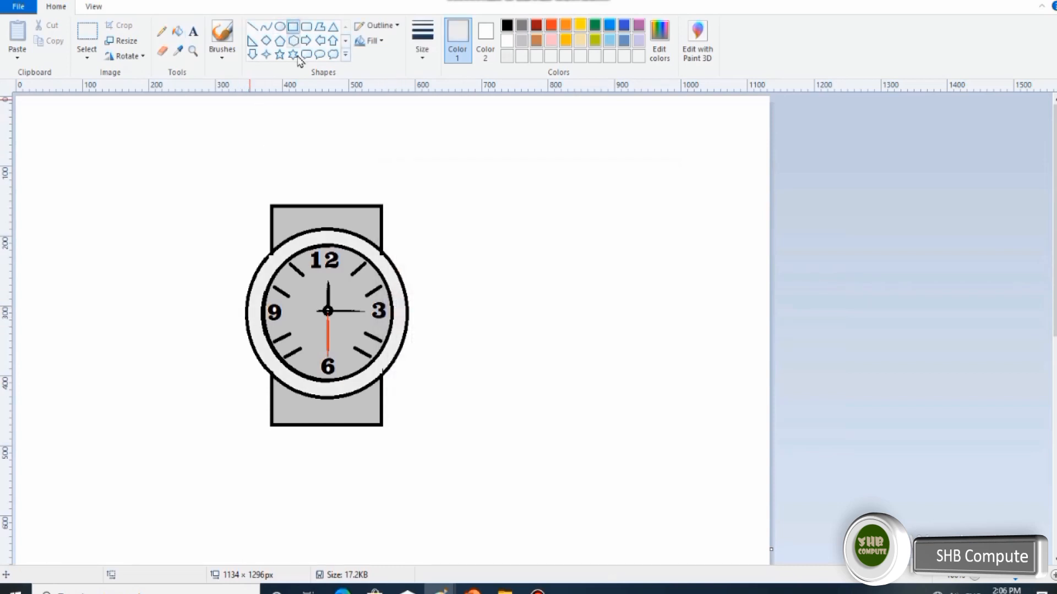
pyautogui.moveTo(290, 168); pyautogui.dragTo(285, 196)
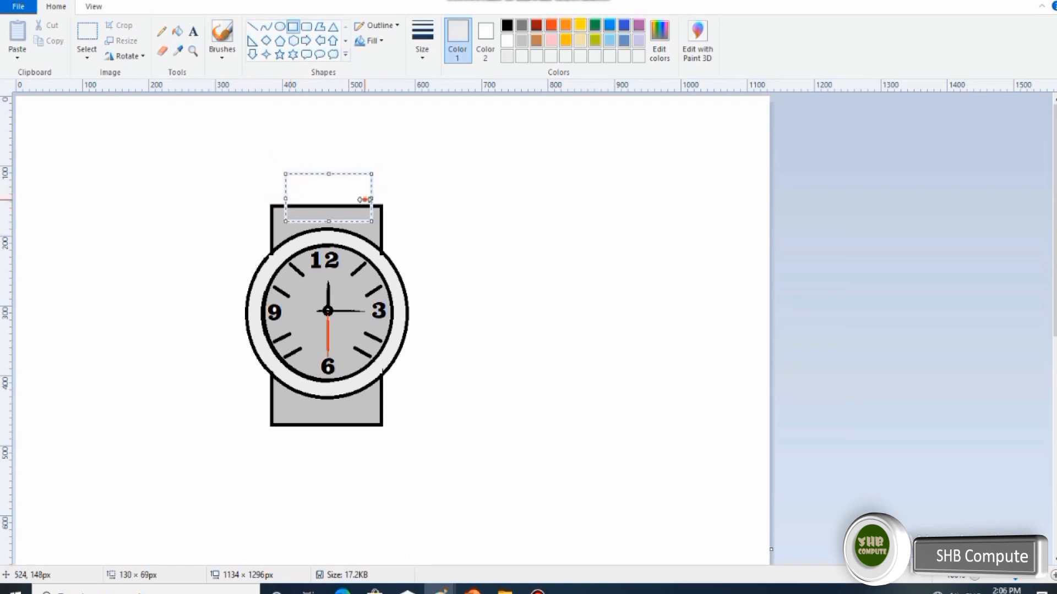
pyautogui.moveTo(365, 200); pyautogui.dragTo(477, 156)
pyautogui.click(500, 233)
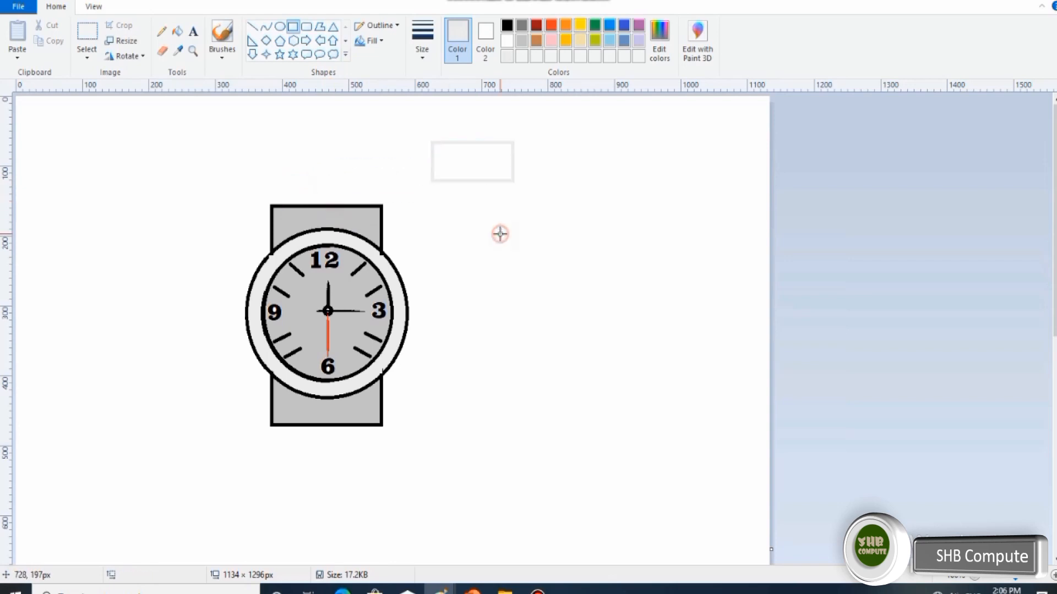
# - Place a copy of the light gray rectangle across the gray lower strap's outer edge and move the original across the upper strap's outer edge
pyautogui.click(87, 40)
pyautogui.moveTo(415, 124); pyautogui.dragTo(540, 216)
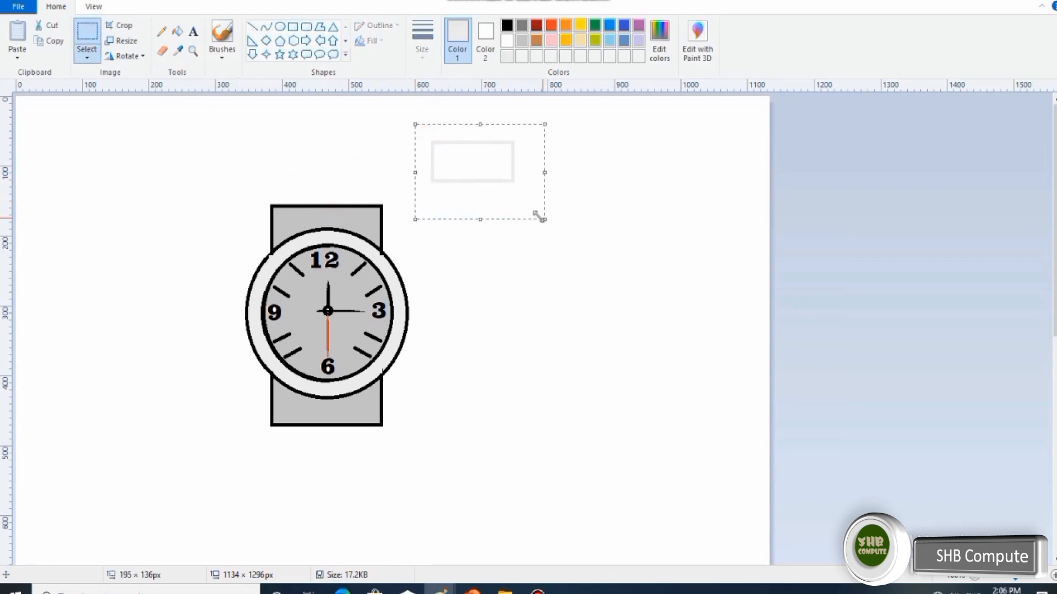
pyautogui.click(53, 41)
pyautogui.click(17, 33)
pyautogui.moveTo(67, 119); pyautogui.dragTo(319, 416)
pyautogui.press('Right')
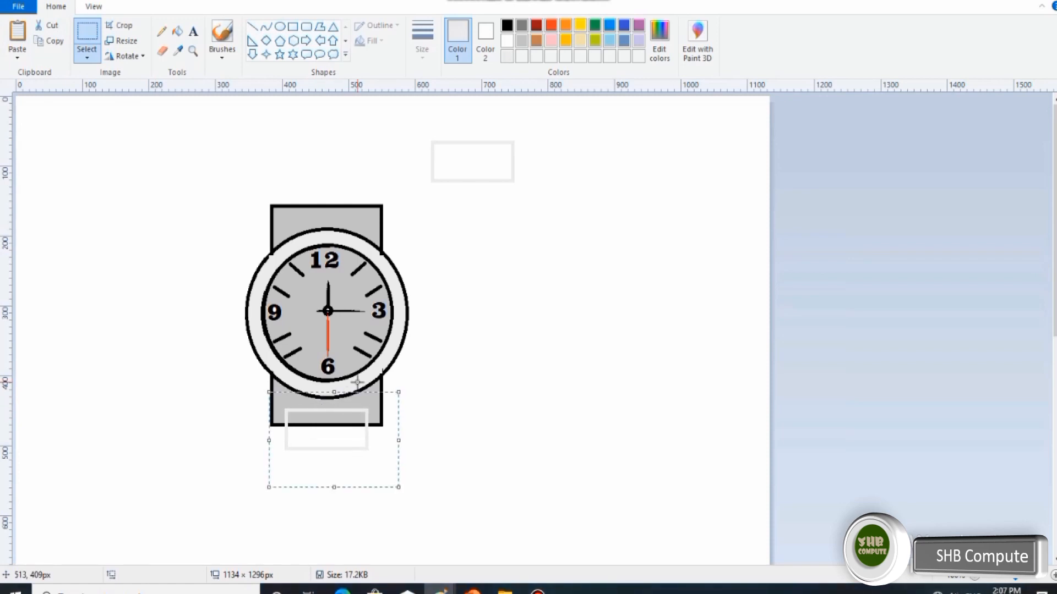
pyautogui.moveTo(415, 121); pyautogui.dragTo(538, 189)
pyautogui.moveTo(484, 157); pyautogui.dragTo(339, 196)
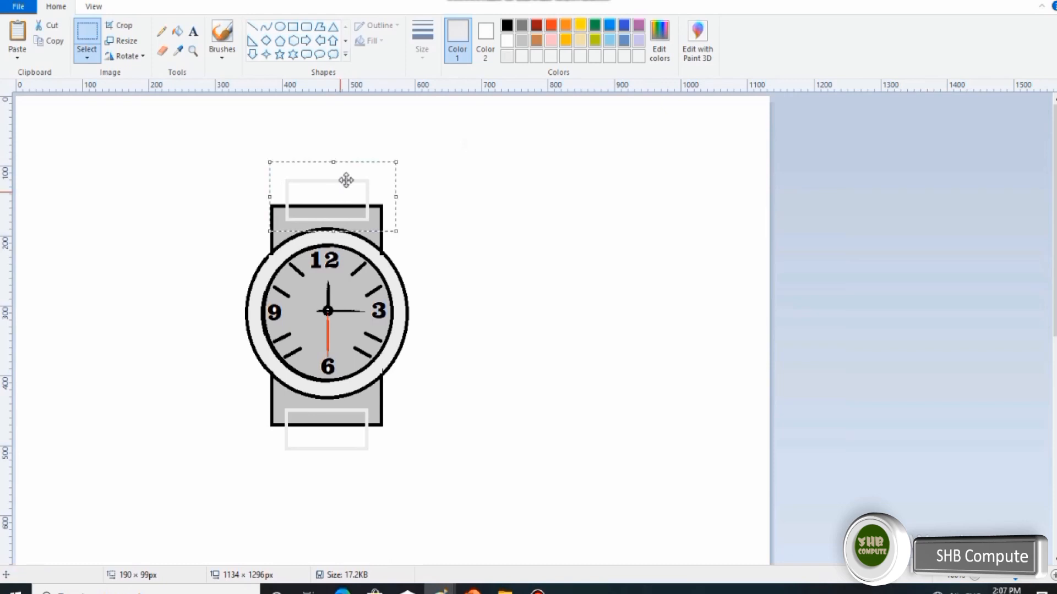
# - Fill both overlapping rectangles, their outlines and the strap edges inside them with white to cut notches into the gray straps
pyautogui.click(506, 40)
pyautogui.click(177, 31)
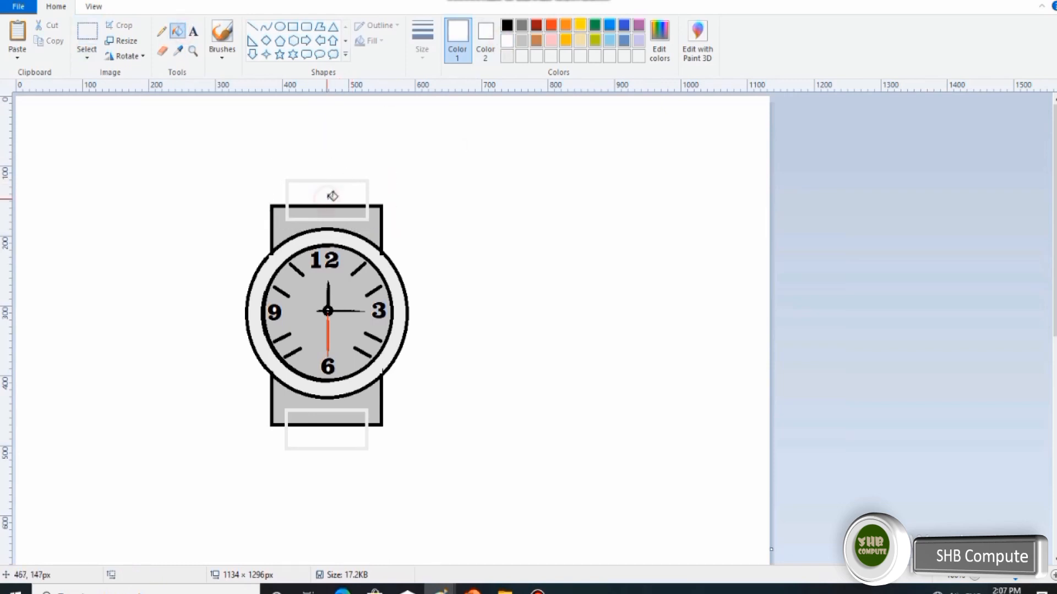
pyautogui.click(350, 203)
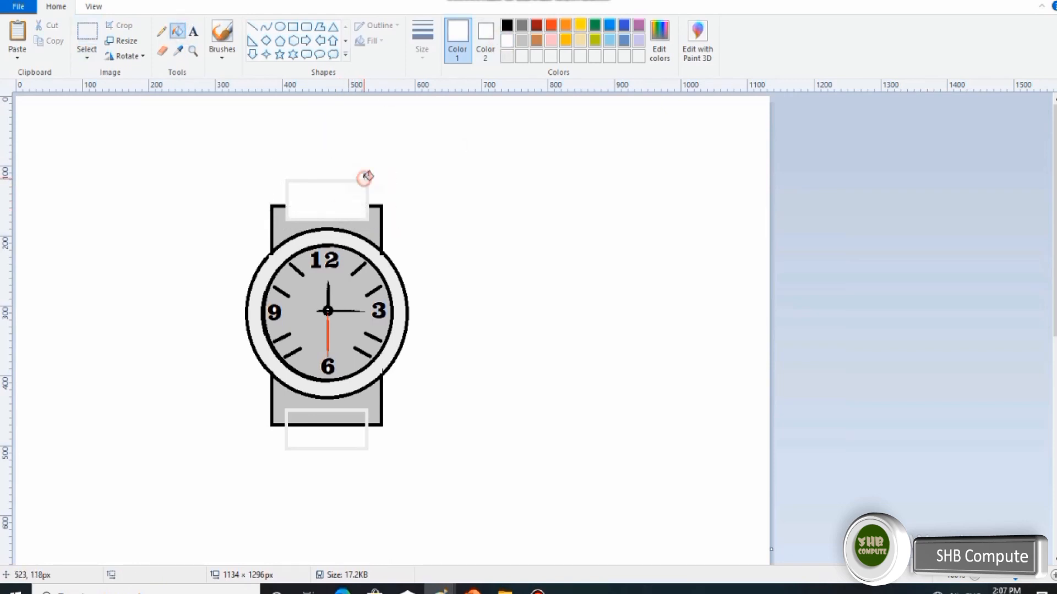
pyautogui.click(366, 178)
pyautogui.click(367, 417)
pyautogui.click(355, 417)
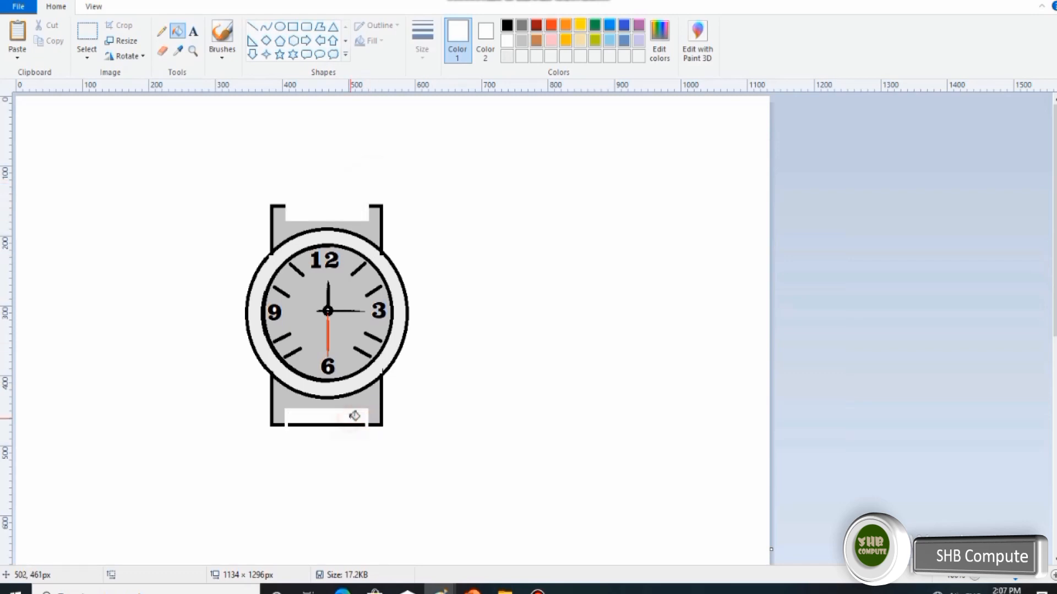
pyautogui.click(349, 423)
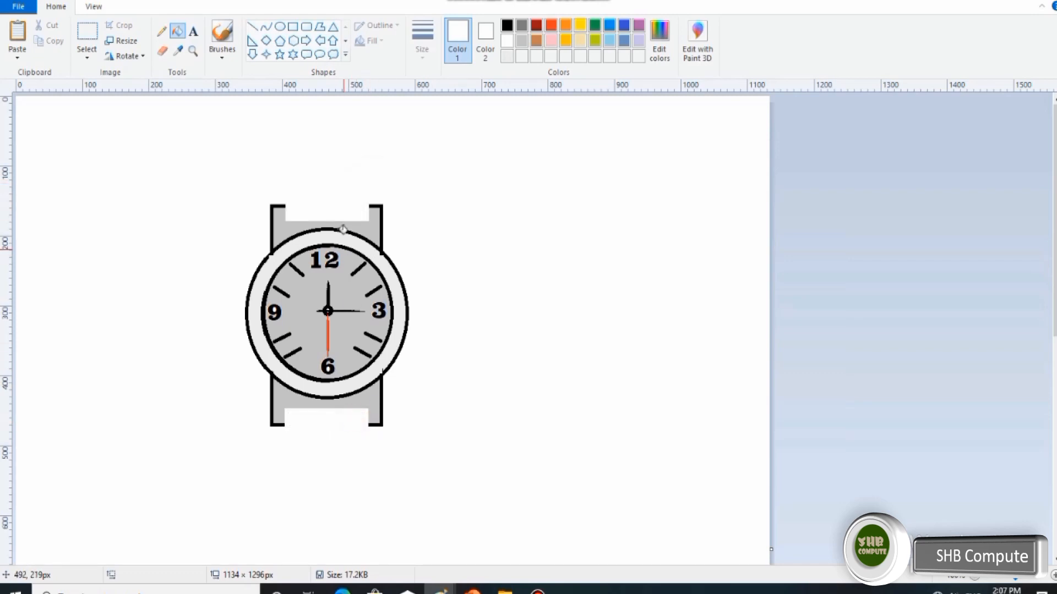
# - Select the whole watch and move it down toward the middle of the page
pyautogui.click(293, 28)
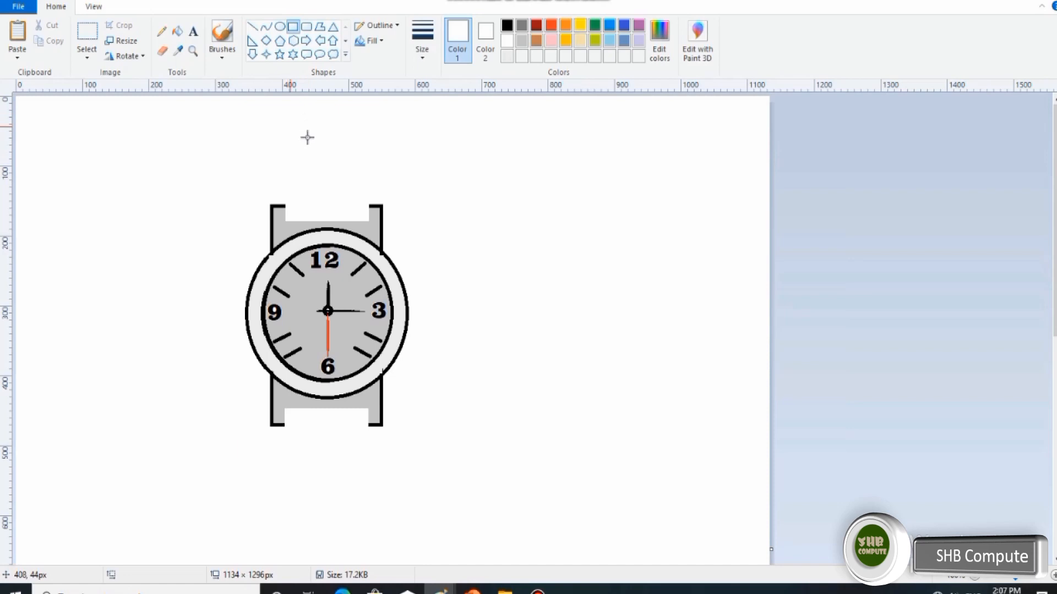
pyautogui.click(86, 39)
pyautogui.moveTo(232, 181); pyautogui.dragTo(455, 477)
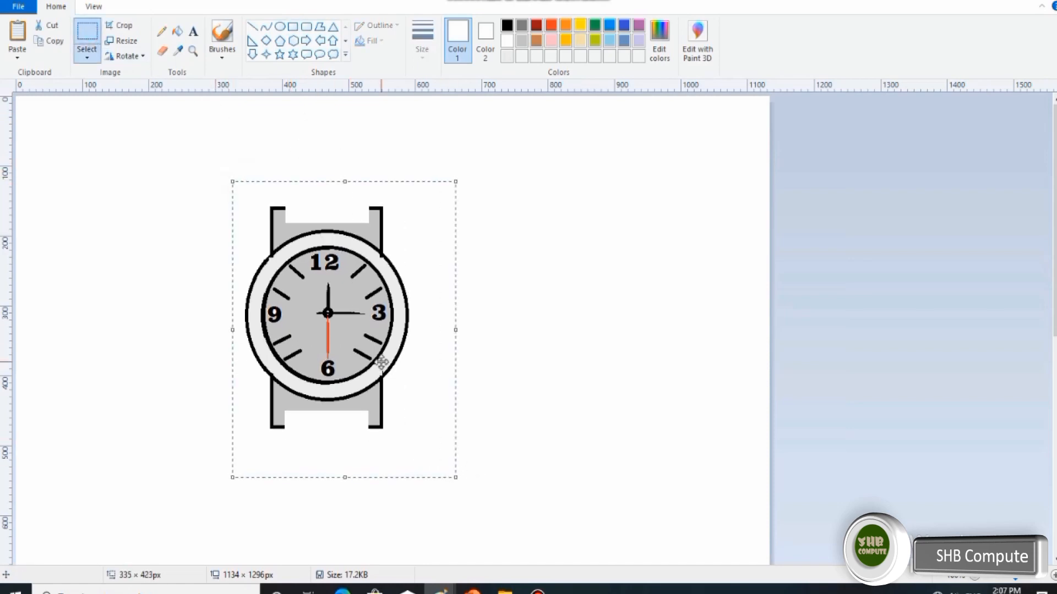
pyautogui.moveTo(402, 281); pyautogui.dragTo(402, 344)
pyautogui.scroll(-1, 402, 344)
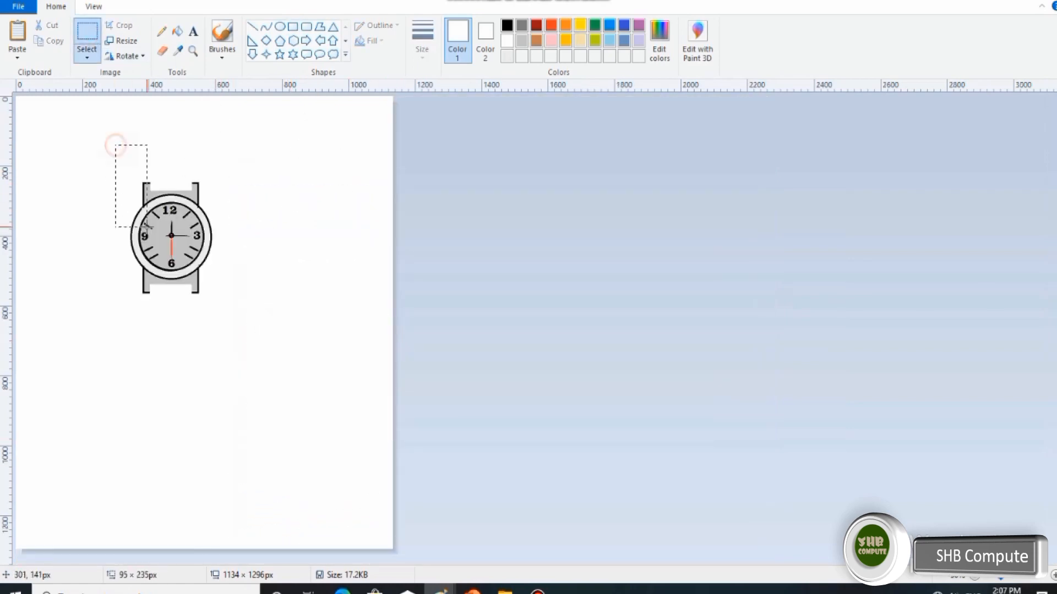
pyautogui.moveTo(115, 146); pyautogui.dragTo(231, 324)
pyautogui.moveTo(197, 261); pyautogui.dragTo(216, 331)
pyautogui.click(325, 165)
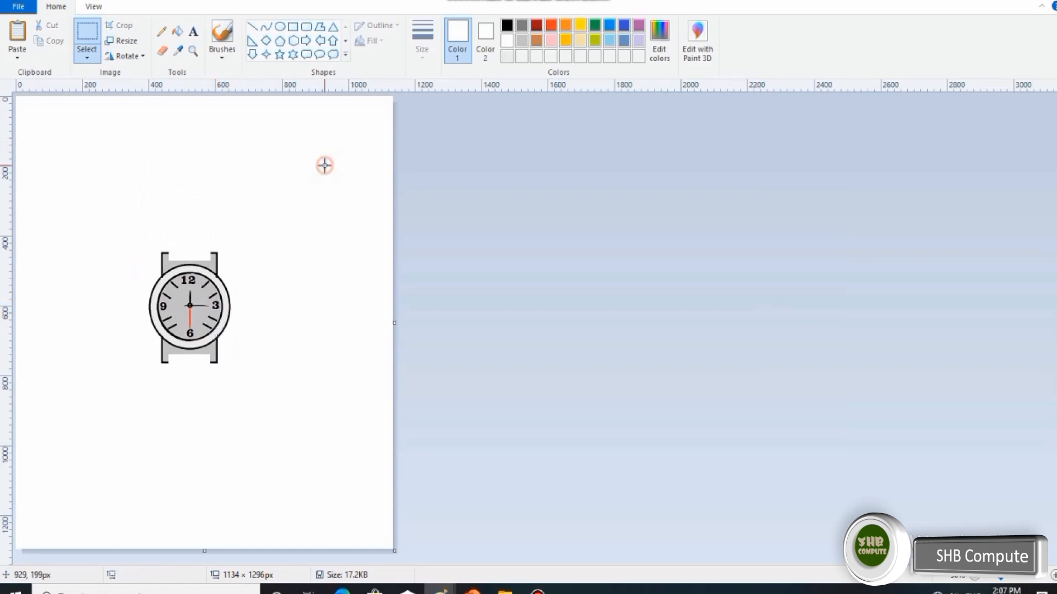
# - Draw a tall, narrow black-outlined rectangle on the blank area beside the watch for the strap band
pyautogui.click(292, 27)
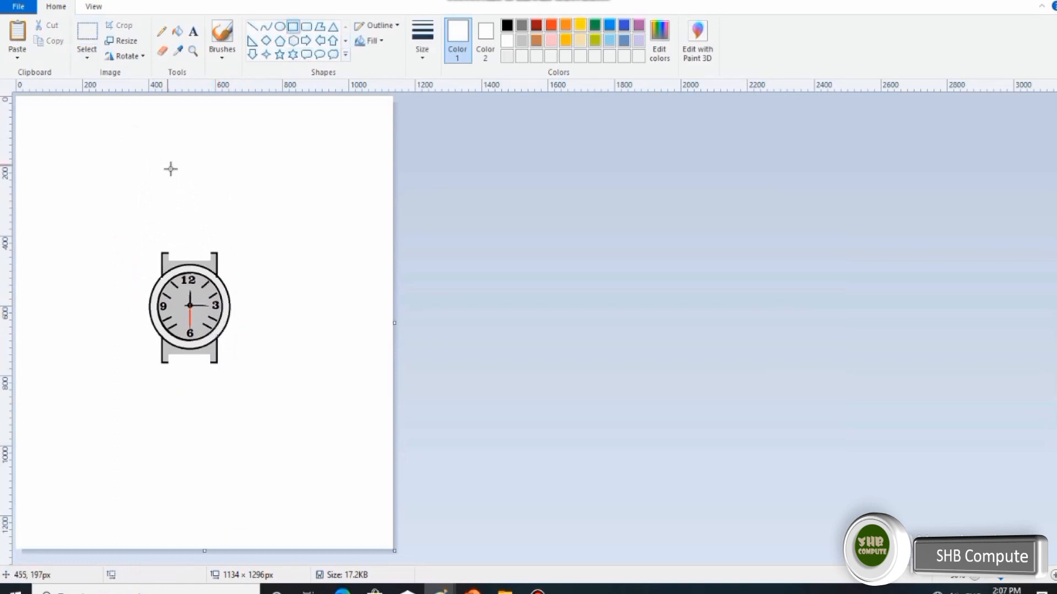
pyautogui.moveTo(170, 167); pyautogui.dragTo(208, 256)
pyautogui.click(506, 24)
pyautogui.hotkey('ctrl', 'z')
pyautogui.moveTo(189, 203); pyautogui.dragTo(288, 192)
pyautogui.click(313, 318)
# - Copy the tall rectangle and place the copy in the notch below the watch case
pyautogui.click(87, 39)
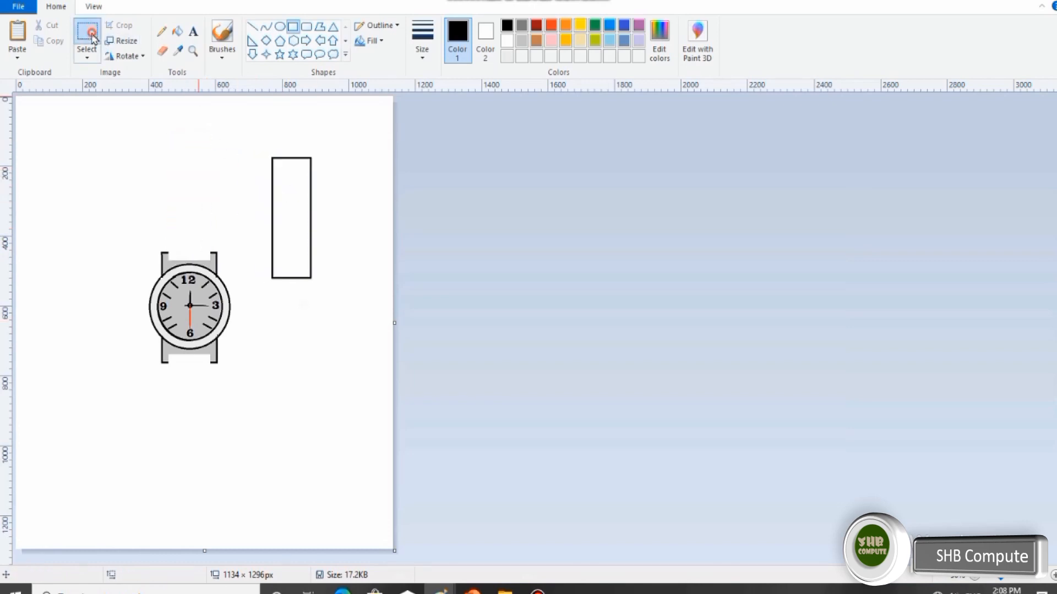
pyautogui.moveTo(245, 133); pyautogui.dragTo(354, 305)
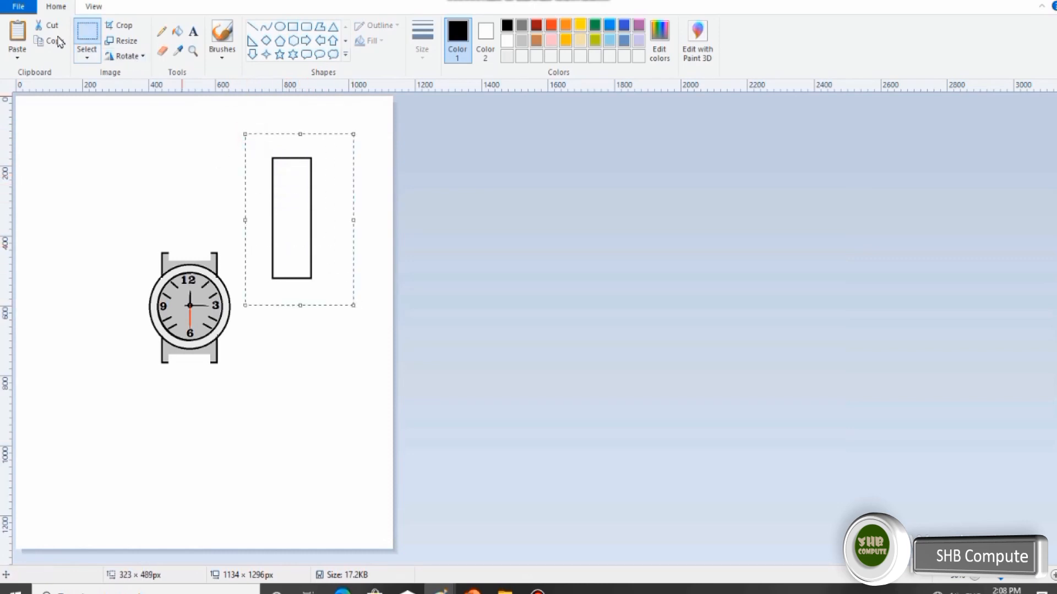
pyautogui.click(17, 31)
pyautogui.moveTo(73, 155); pyautogui.dragTo(203, 395)
# - Move the original tall rectangle above the watch, stretch it upward and align it with the upper notch
pyautogui.moveTo(260, 145); pyautogui.dragTo(333, 302)
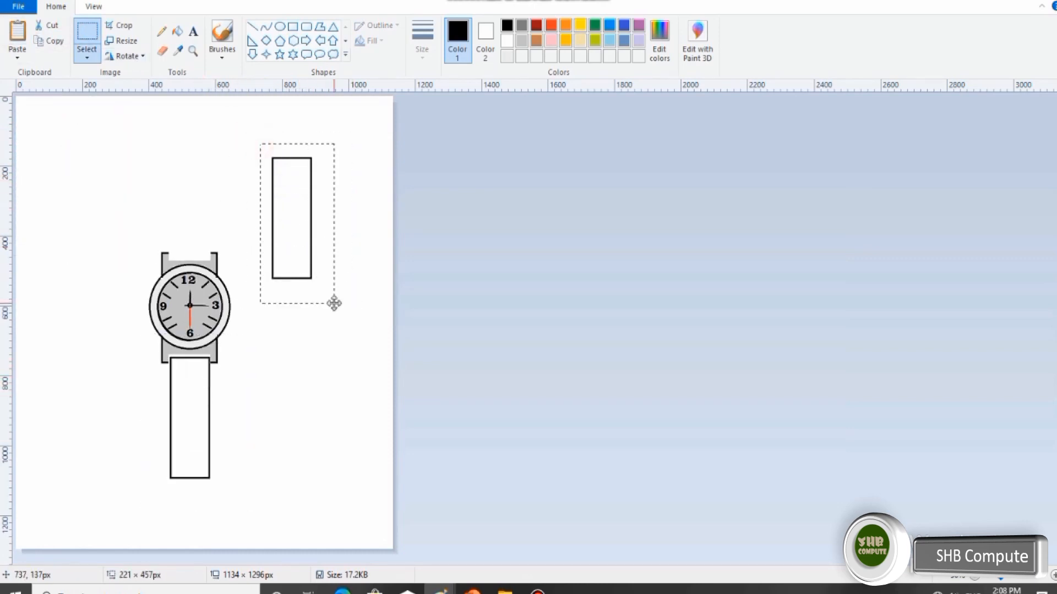
pyautogui.moveTo(300, 259); pyautogui.dragTo(197, 236)
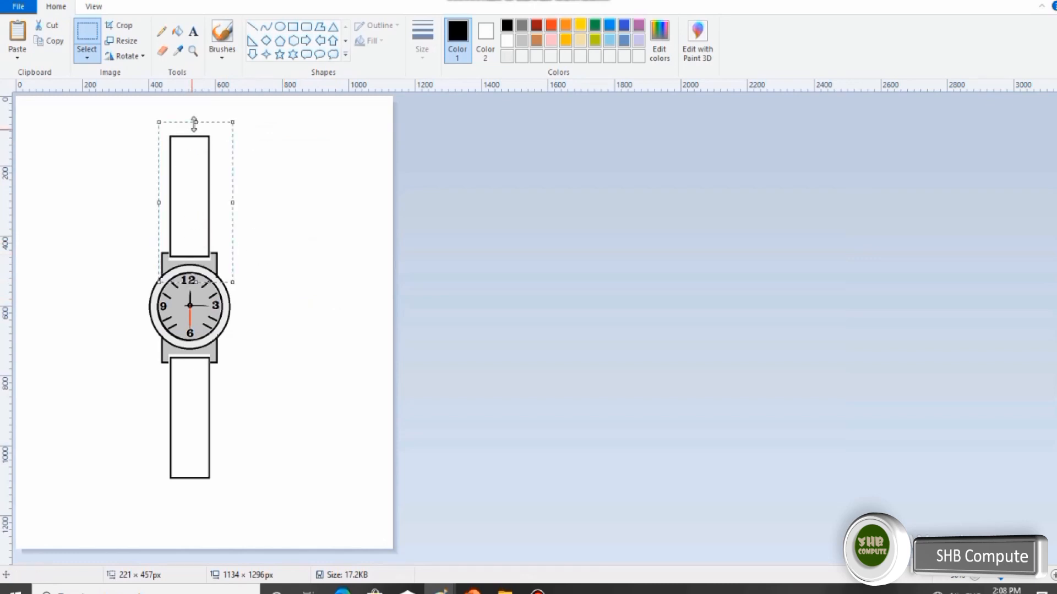
pyautogui.moveTo(195, 118); pyautogui.dragTo(194, 105)
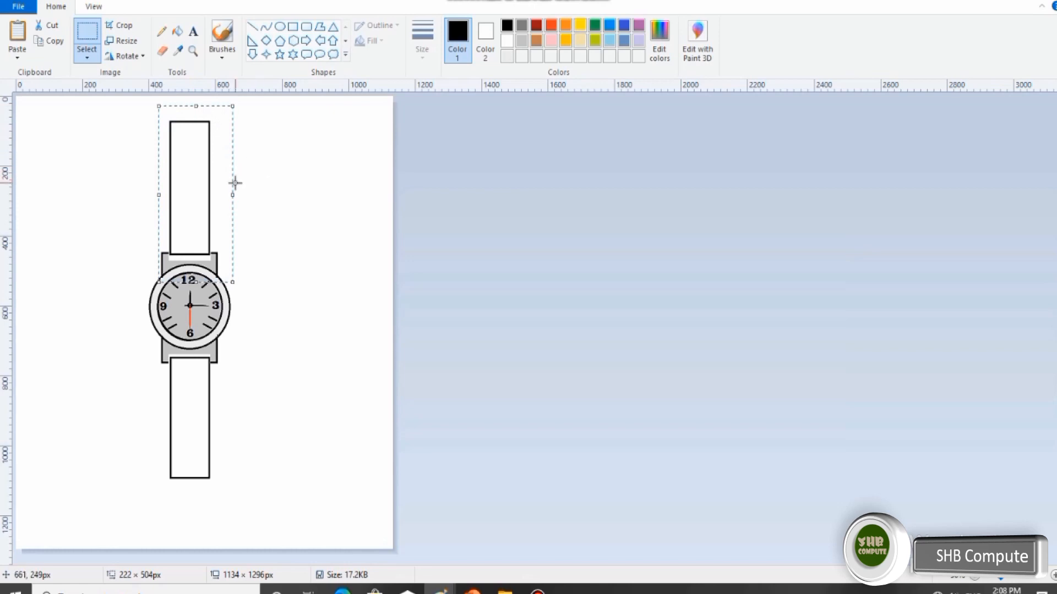
pyautogui.press('Down')
pyautogui.press('Down')
pyautogui.press('Right')
pyautogui.press('Down')
pyautogui.press('Right')
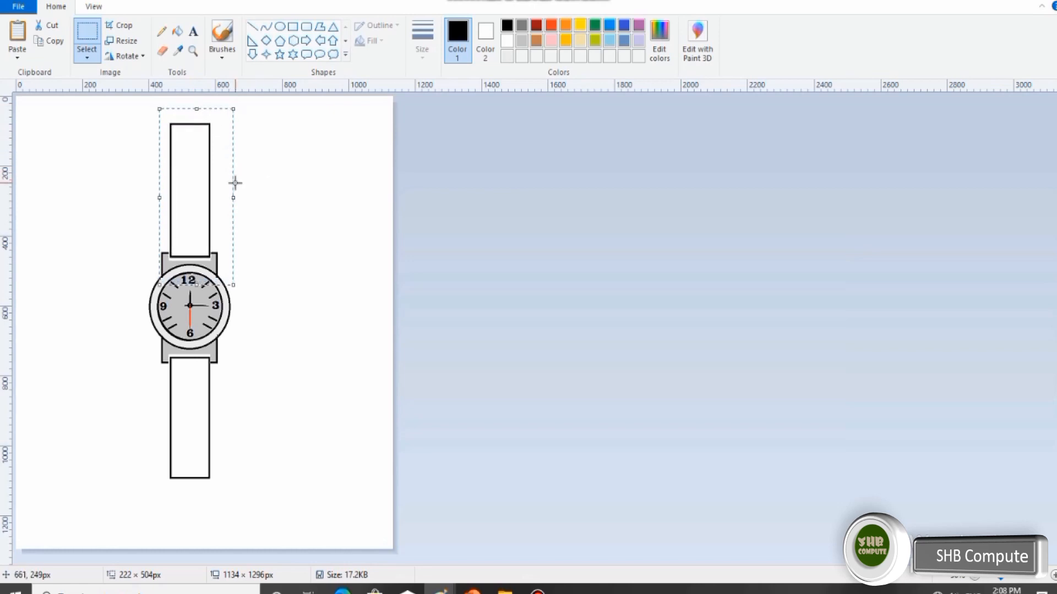
pyautogui.click(285, 326)
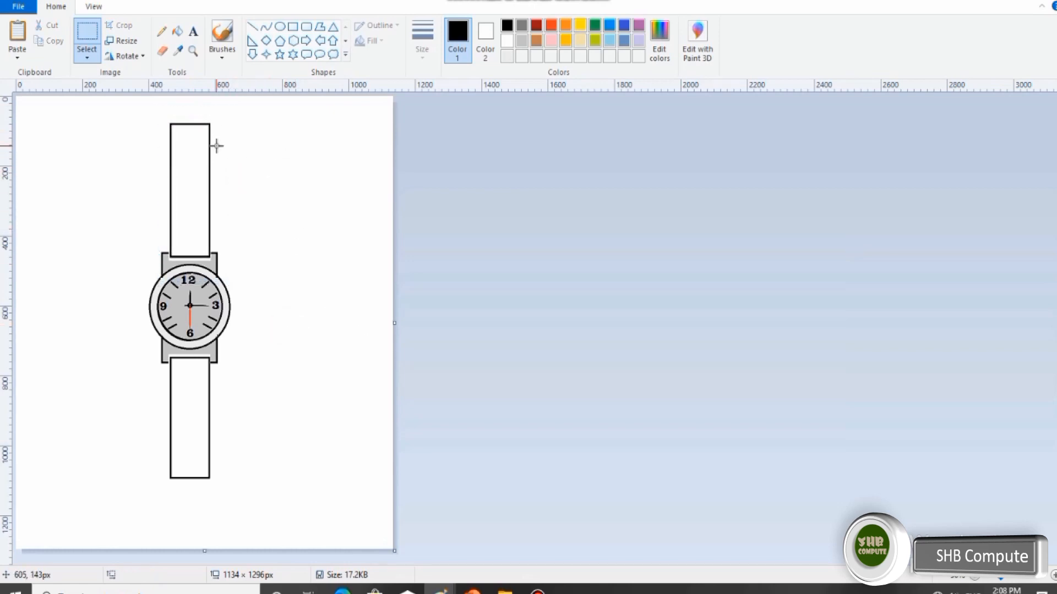
pyautogui.click(266, 27)
pyautogui.moveTo(168, 477); pyautogui.dragTo(192, 512)
pyautogui.hotkey('ctrl', 'z')
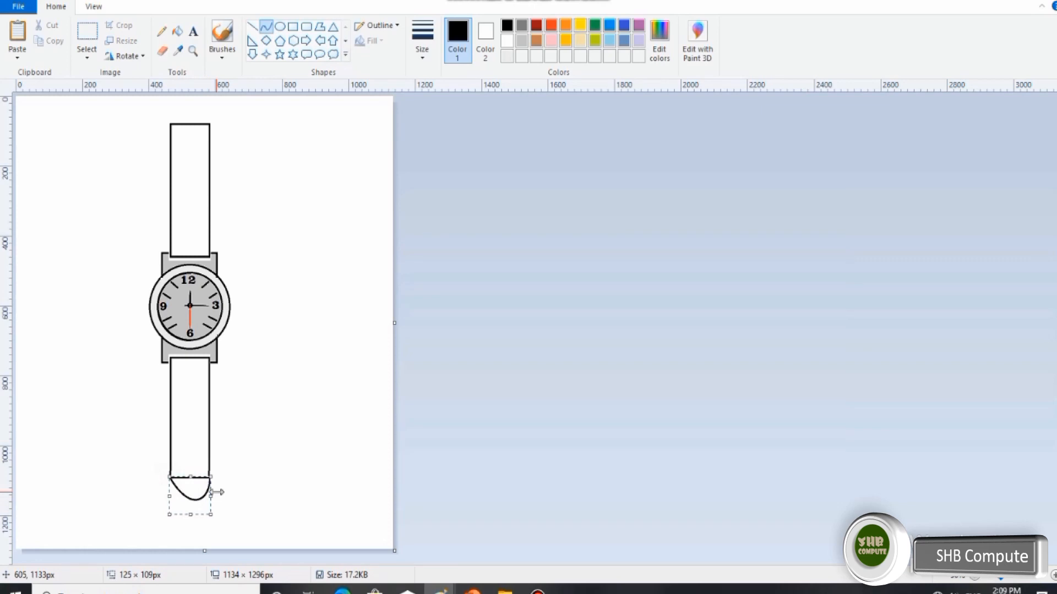
pyautogui.hotkey('ctrl', 'z')
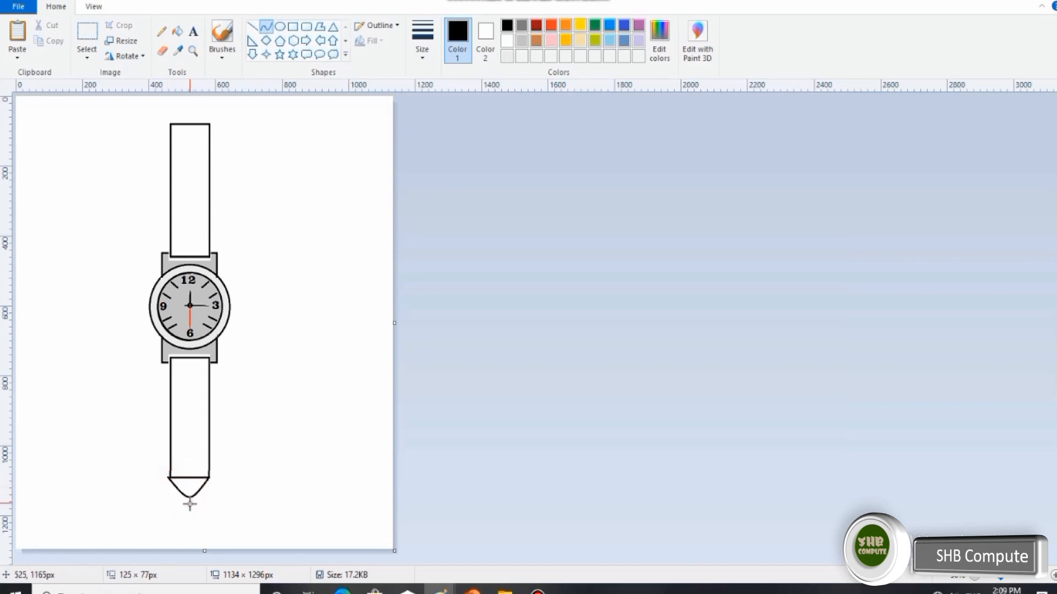
pyautogui.moveTo(174, 499); pyautogui.dragTo(202, 480)
pyautogui.hotkey('ctrl', 'z')
pyautogui.moveTo(169, 478); pyautogui.dragTo(211, 507)
pyautogui.hotkey('ctrl', 'z')
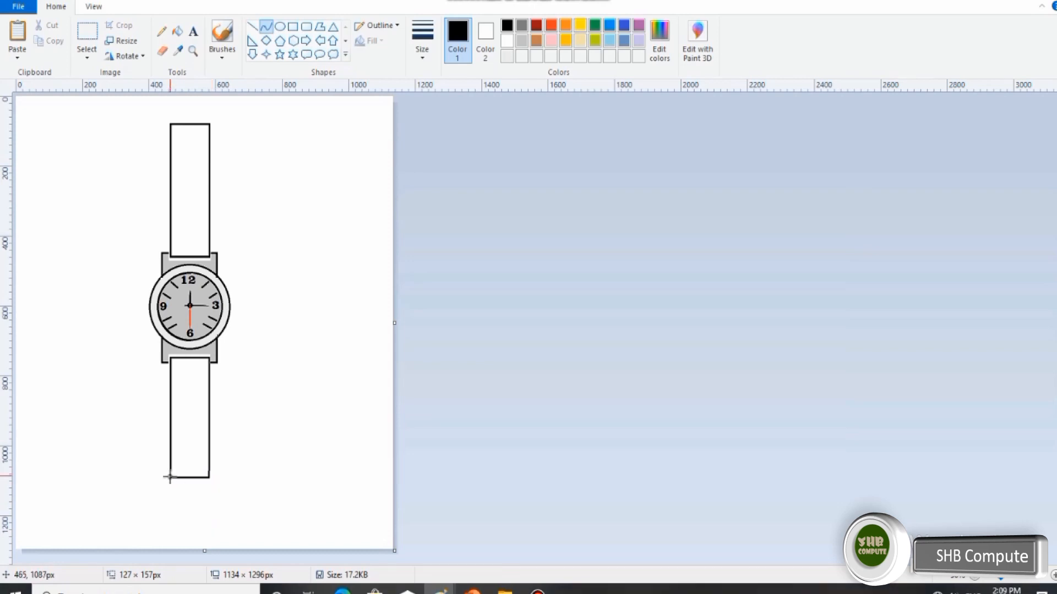
pyautogui.moveTo(169, 476); pyautogui.dragTo(202, 479)
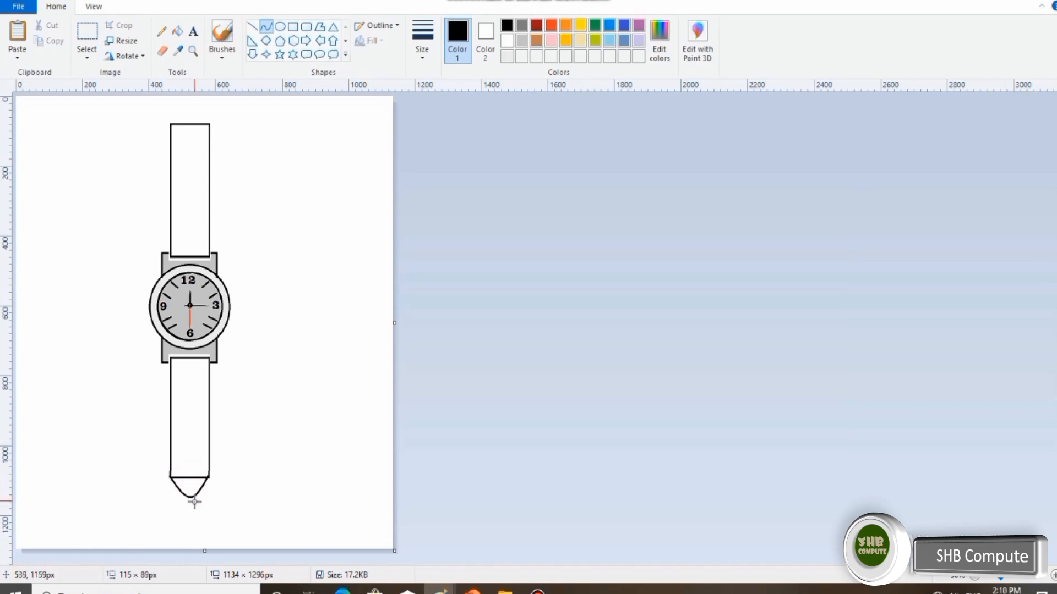
pyautogui.moveTo(194, 510); pyautogui.dragTo(194, 514)
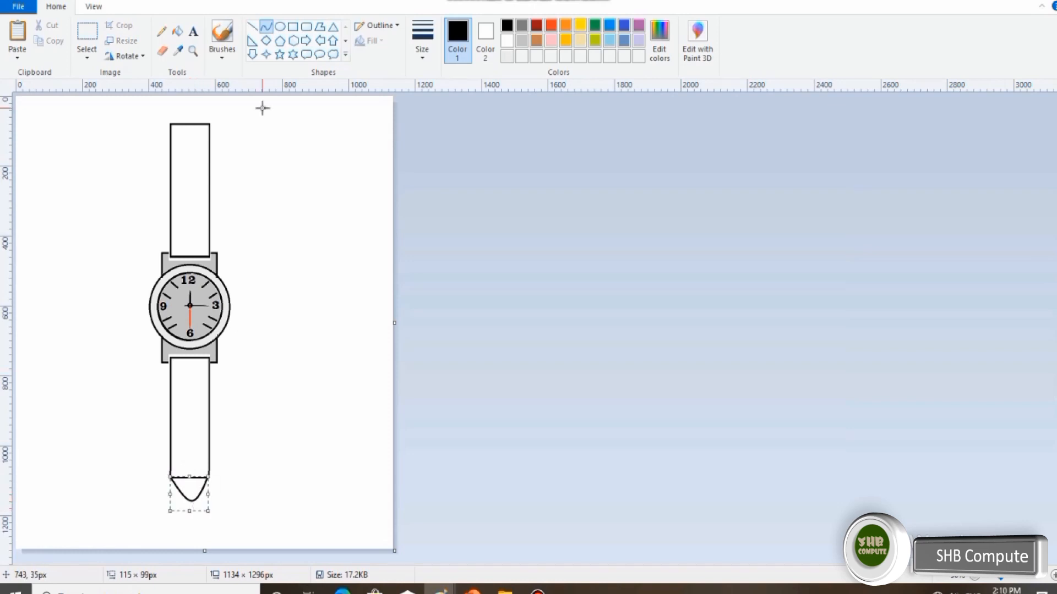
pyautogui.hotkey('ctrl', 'z')
pyautogui.click(506, 56)
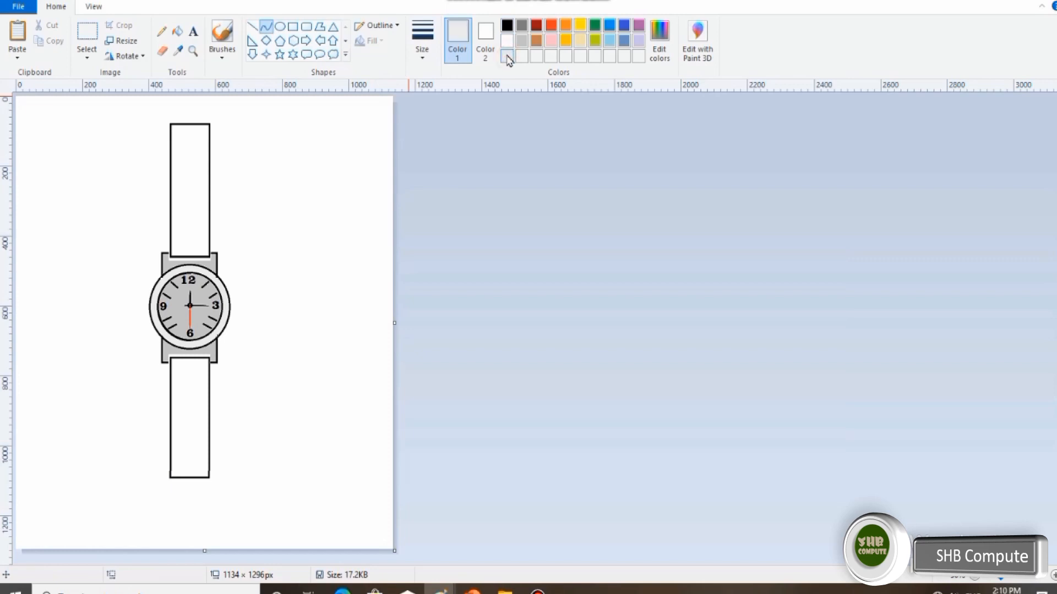
pyautogui.click(507, 26)
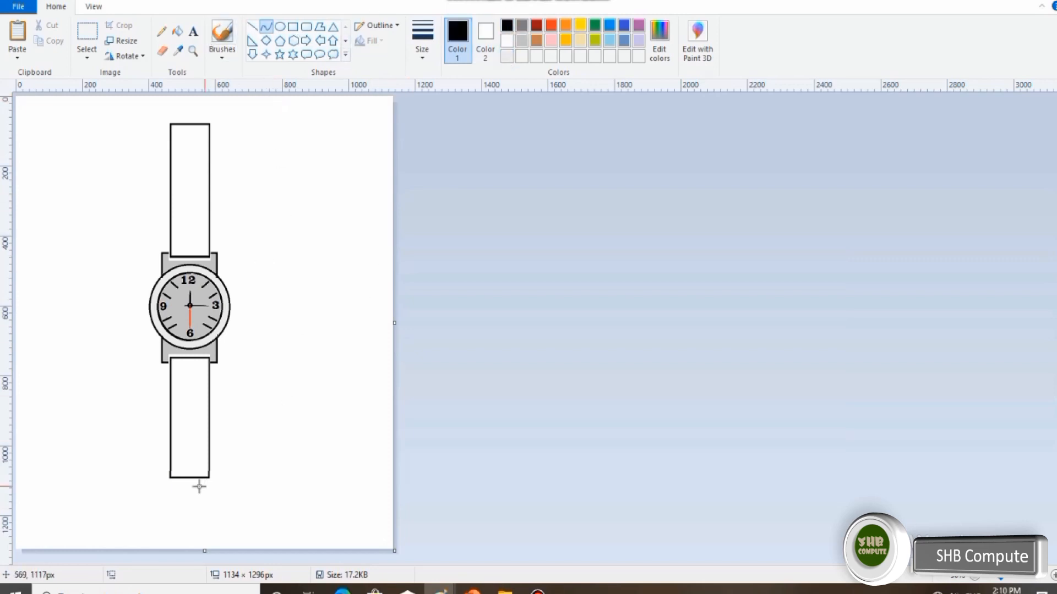
# - Draw a black curved tip across the lower end of the bottom band with the Curve tool
pyautogui.moveTo(169, 478)
pyautogui.mouseDown()
pyautogui.moveTo(209, 478)
pyautogui.moveTo(189, 504)
pyautogui.mouseUp()
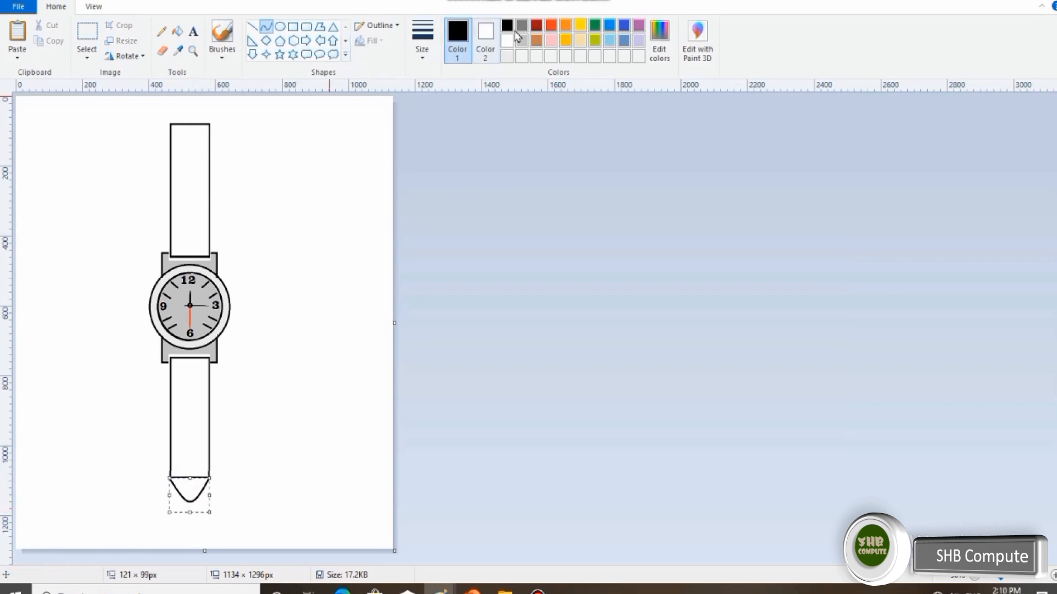
pyautogui.click(507, 56)
pyautogui.click(507, 25)
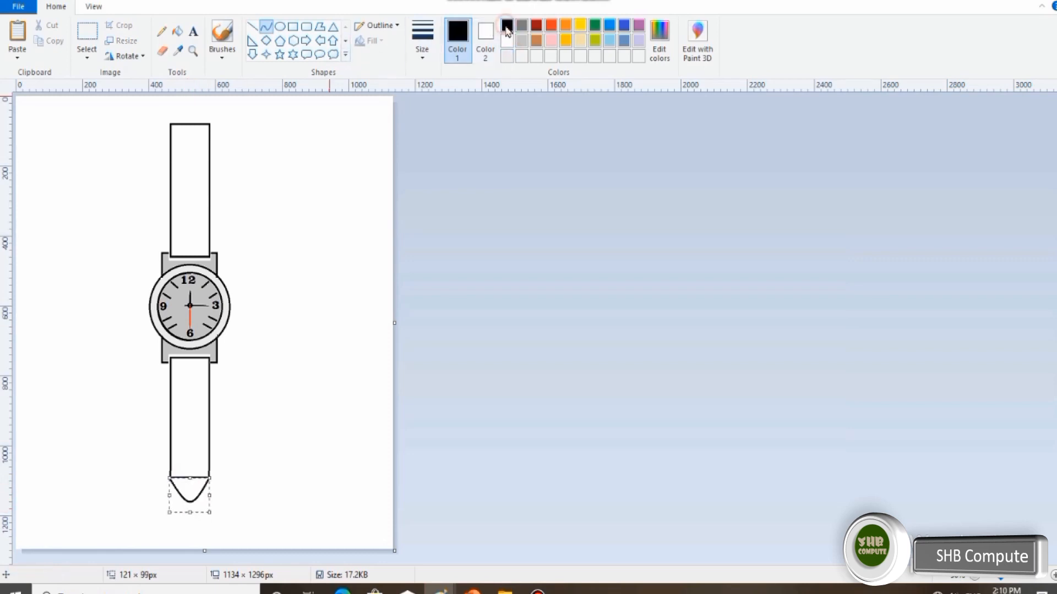
pyautogui.click(478, 57)
pyautogui.click(455, 41)
pyautogui.click(358, 159)
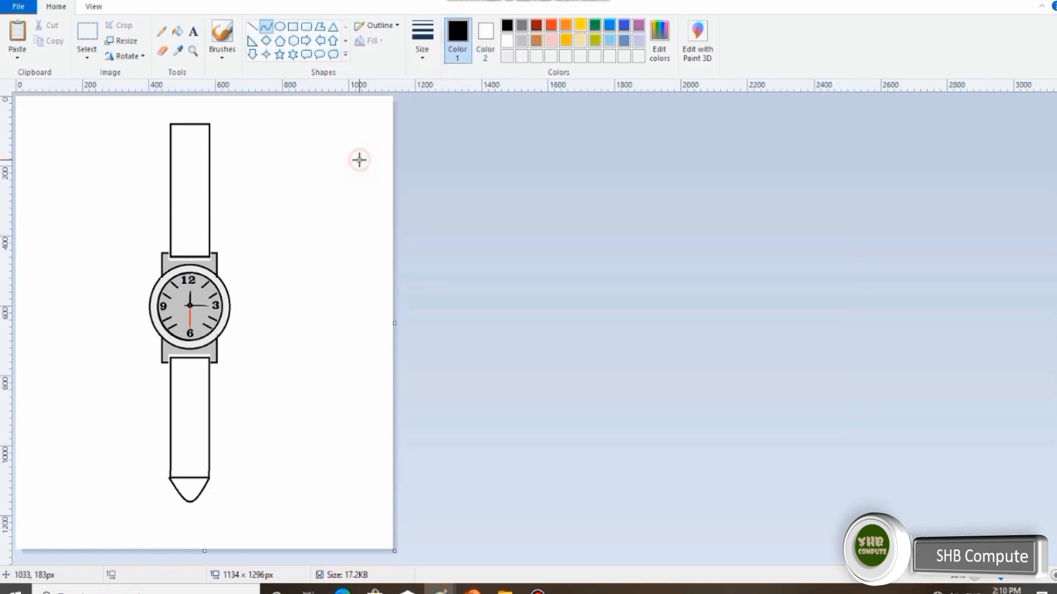
# - Fill the lower band with its curved tip and outlines, and the inside of the upper band, with the custom very light gray
pyautogui.click(507, 56)
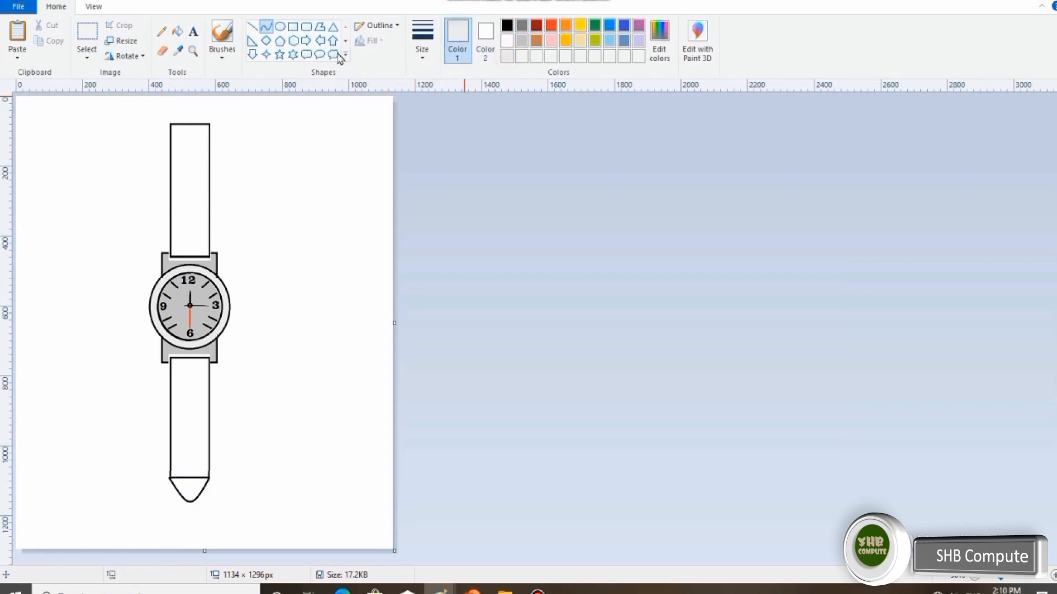
pyautogui.click(177, 31)
pyautogui.click(198, 462)
pyautogui.click(190, 488)
pyautogui.click(193, 476)
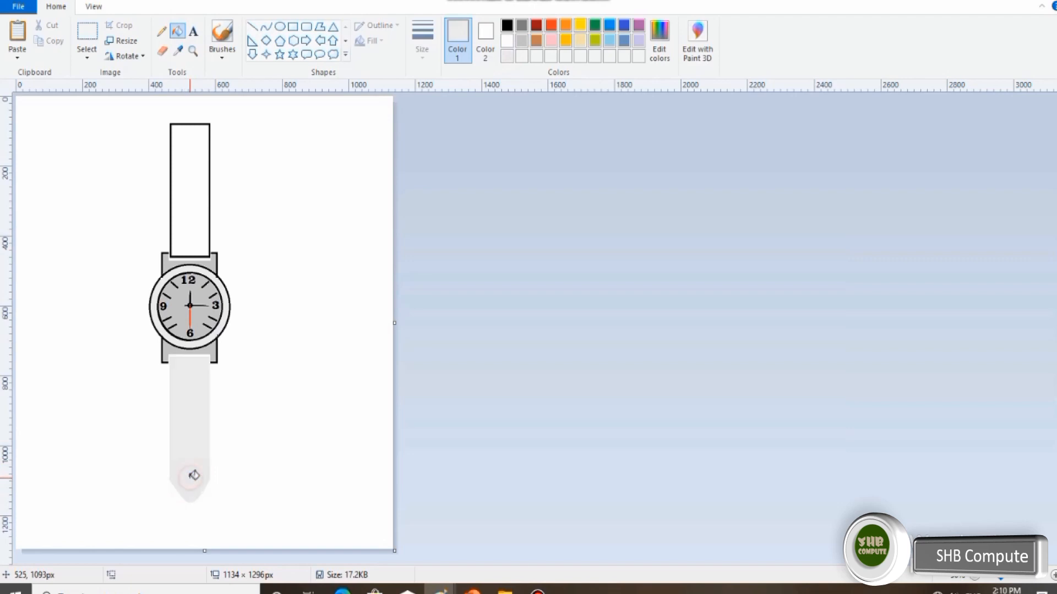
pyautogui.click(204, 220)
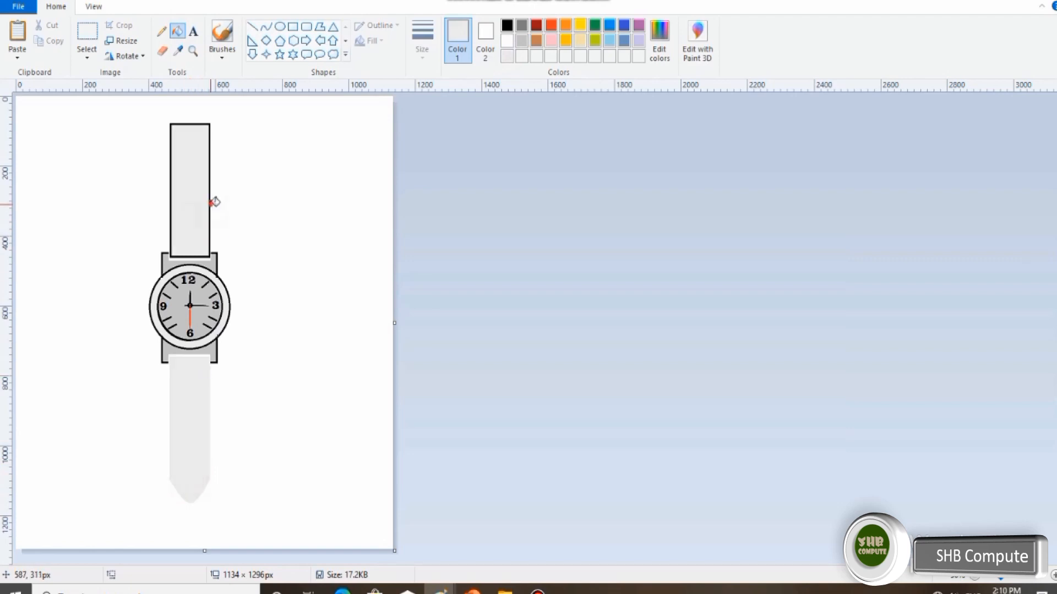
# - Fill the black outline of the upper band with the same very light gray
pyautogui.click(211, 200)
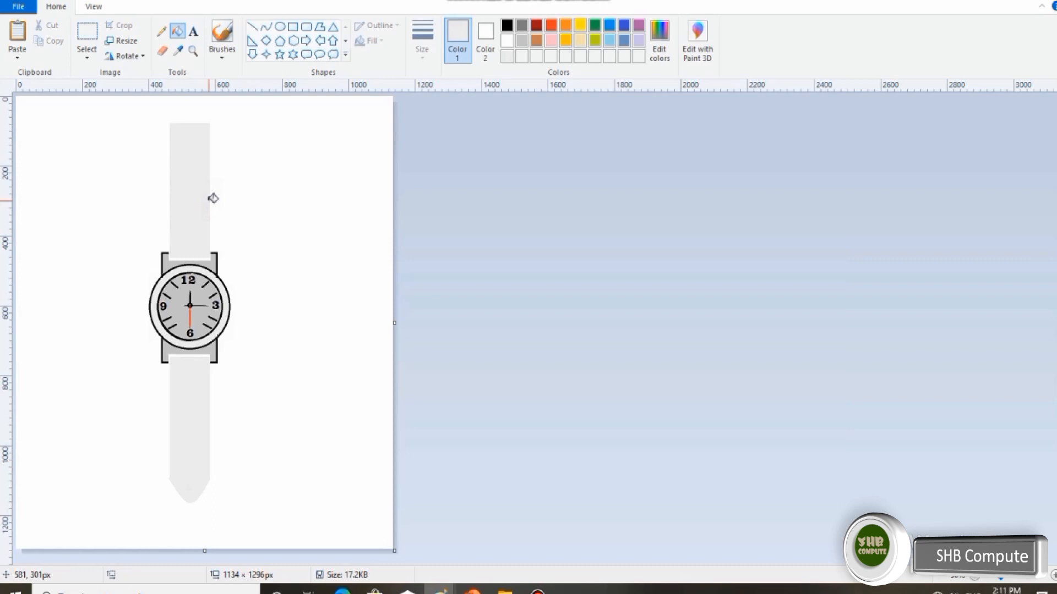
# - Draw a small black-outlined rectangle, about 37 × 39 px, beside the watch case and shift it to the right, clear of the watch
pyautogui.click(292, 27)
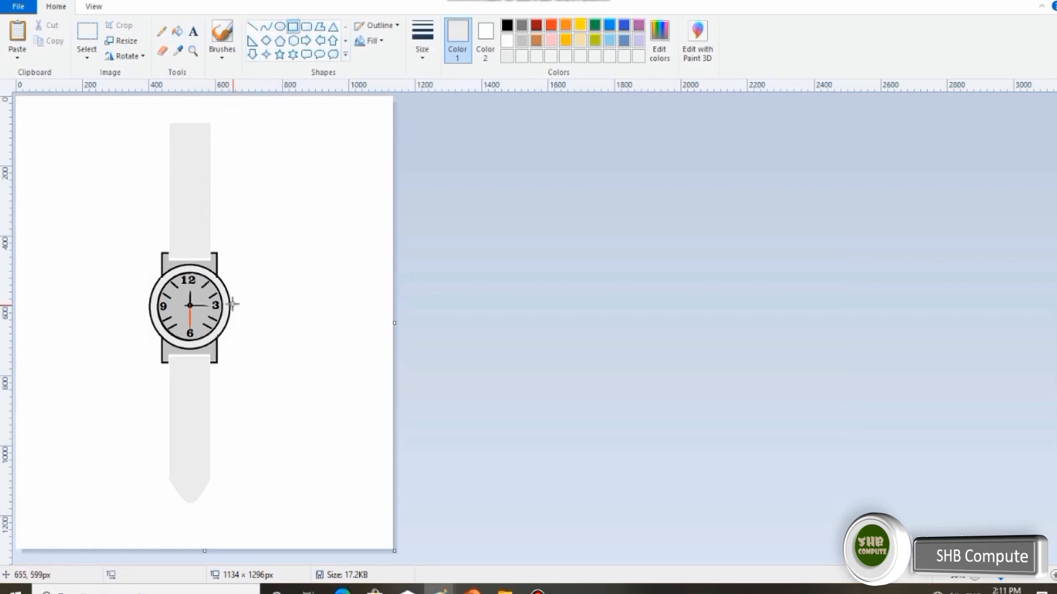
pyautogui.click(507, 24)
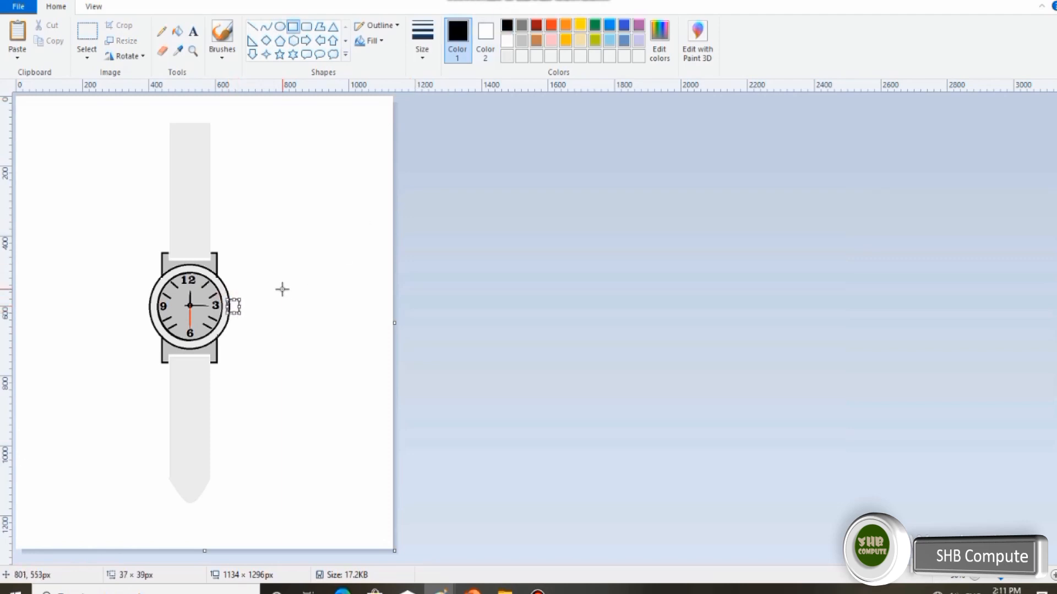
pyautogui.moveTo(228, 292); pyautogui.dragTo(239, 305)
pyautogui.press('Right')
pyautogui.press('Right')
pyautogui.press('Right')
pyautogui.press('Right')
pyautogui.press('Right')
pyautogui.press('Right')
pyautogui.press('Right')
pyautogui.press('Right')
pyautogui.press('Right')
pyautogui.press('Right')
pyautogui.press('Right')
pyautogui.press('Right')
pyautogui.press('Right')
pyautogui.press('Right')
pyautogui.press('Right')
pyautogui.click(319, 331)
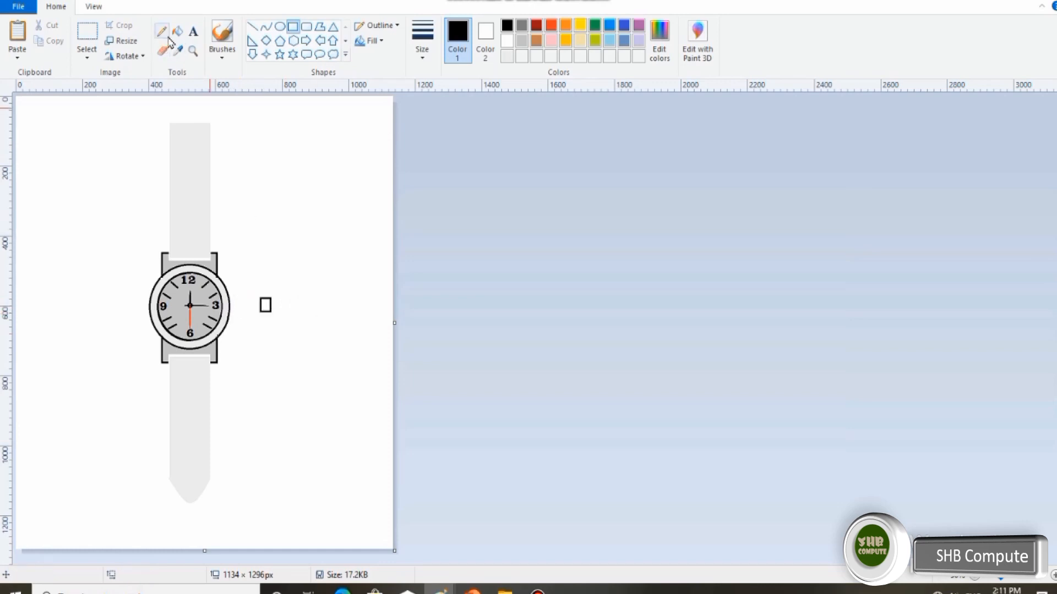
# - Draw black horizontal lines across the small rectangle and delete the line ends sticking out beyond its right edge
pyautogui.click(252, 27)
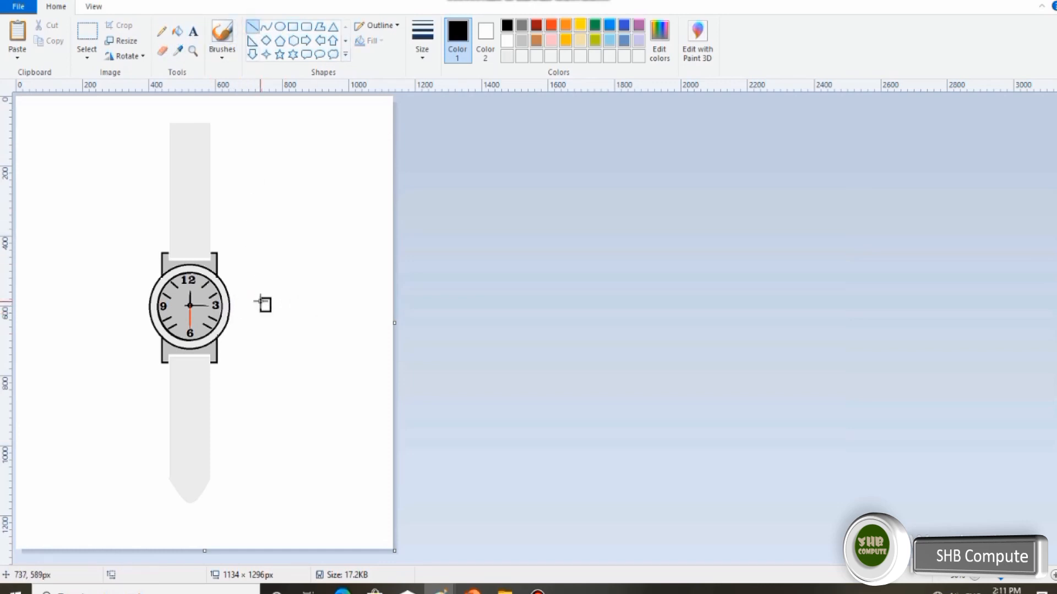
pyautogui.moveTo(261, 301); pyautogui.dragTo(272, 308)
pyautogui.hotkey('ctrl', 'z')
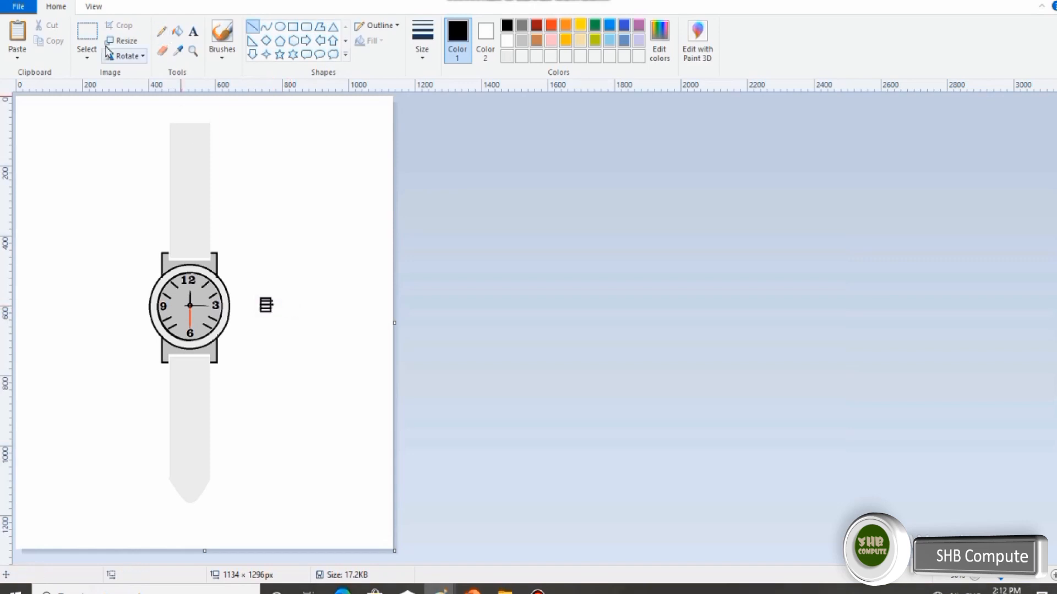
pyautogui.click(86, 52)
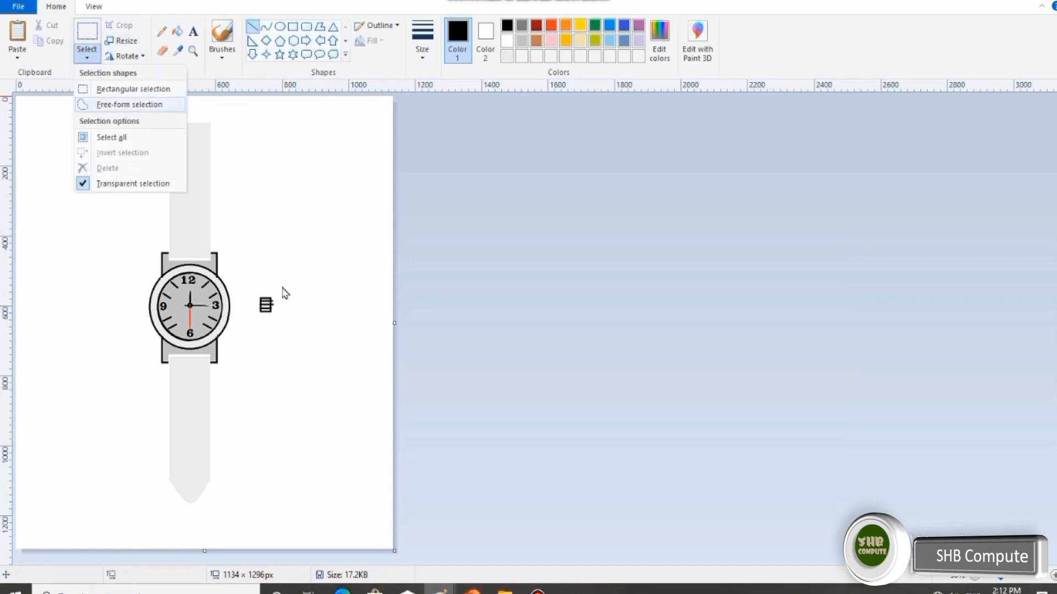
pyautogui.click(141, 88)
pyautogui.moveTo(274, 285); pyautogui.dragTo(305, 332)
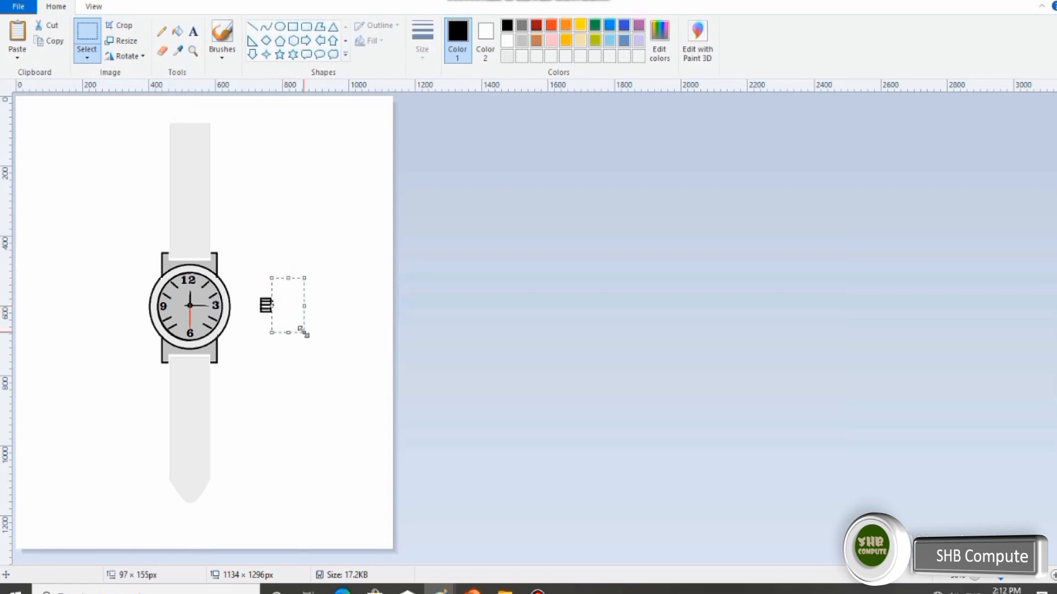
pyautogui.press('Delete')
# - Fill the small rectangle beside the watch with light gray
pyautogui.click(521, 41)
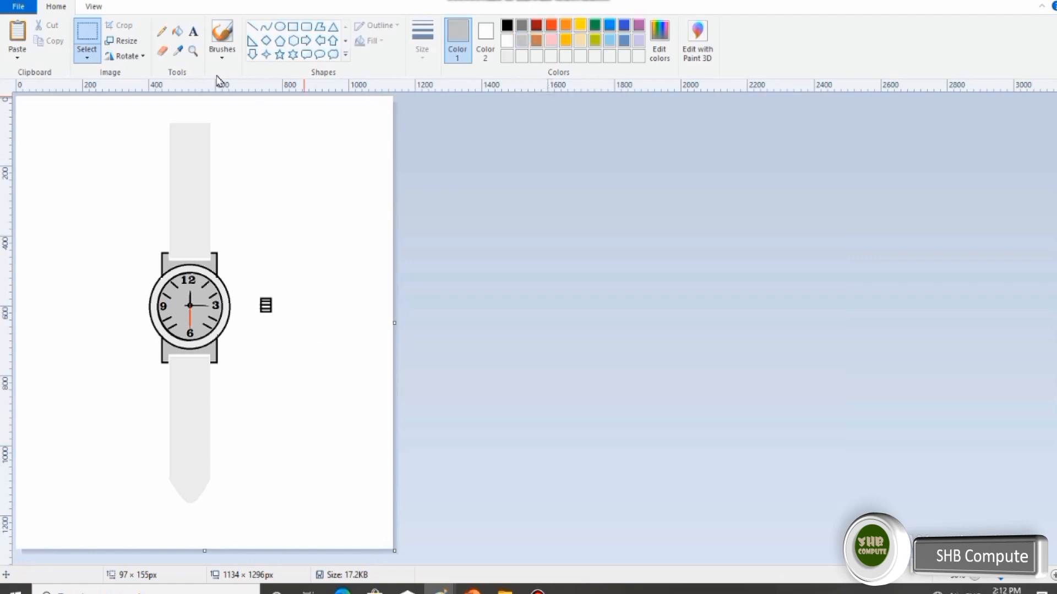
pyautogui.click(177, 31)
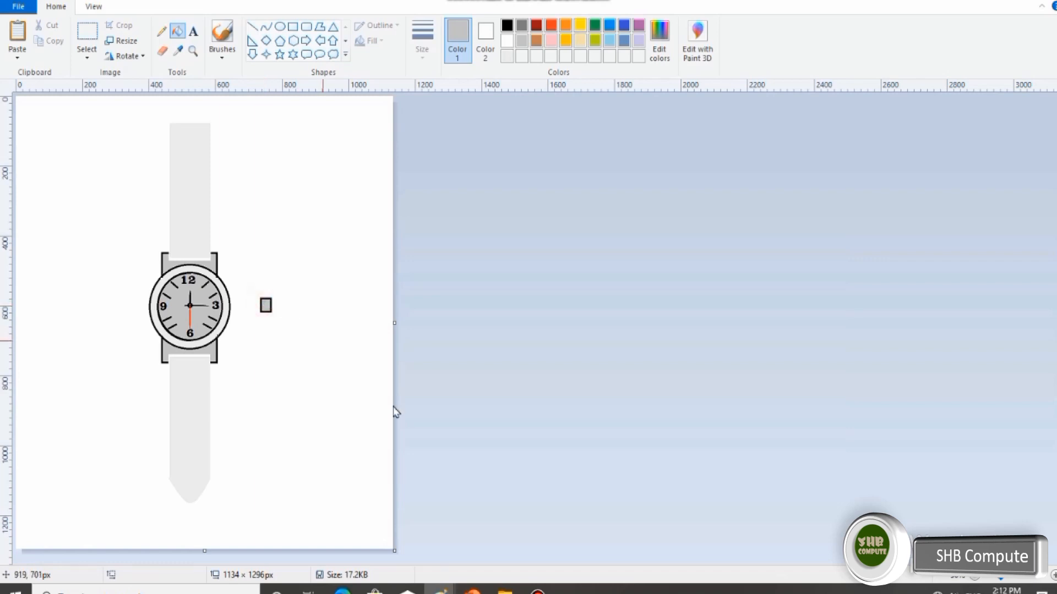
pyautogui.click(537, 589)
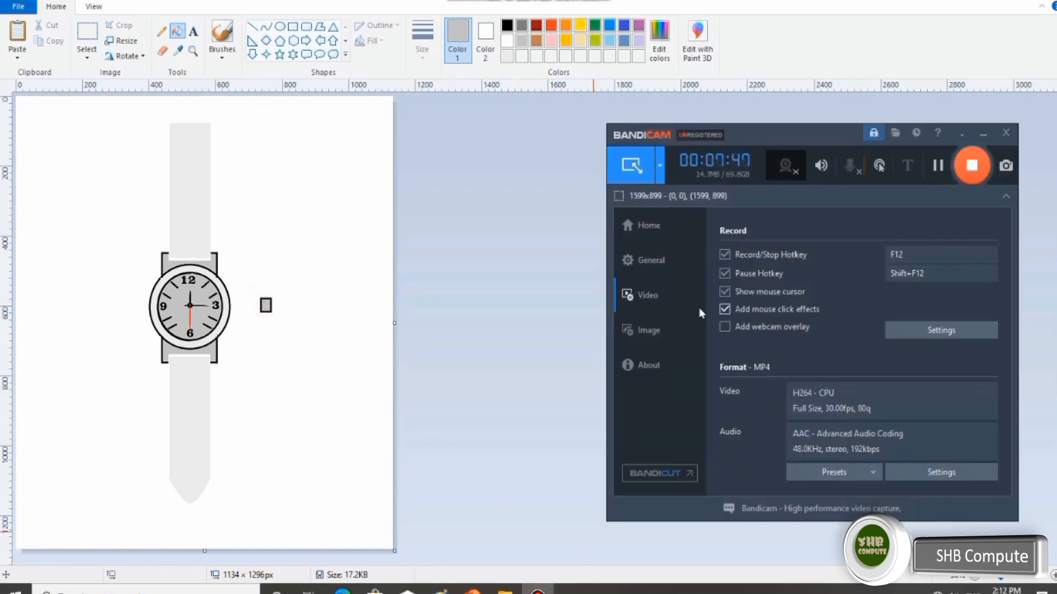
pyautogui.click(983, 134)
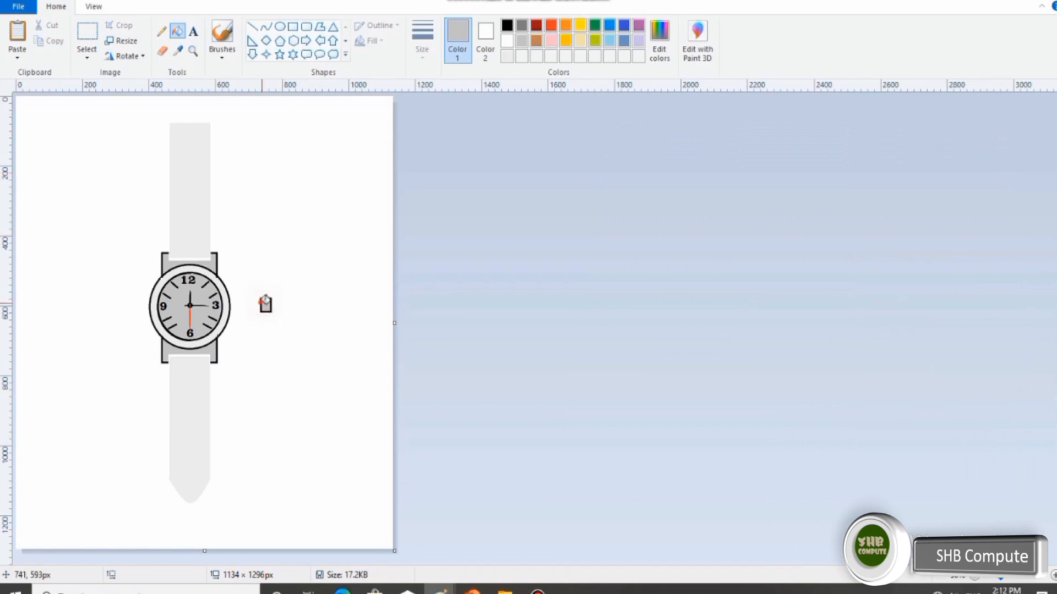
# - Try to draw short black horizontal lines directly across the small gray rectangle
pyautogui.click(252, 26)
pyautogui.moveTo(262, 300); pyautogui.dragTo(270, 300)
pyautogui.click(506, 25)
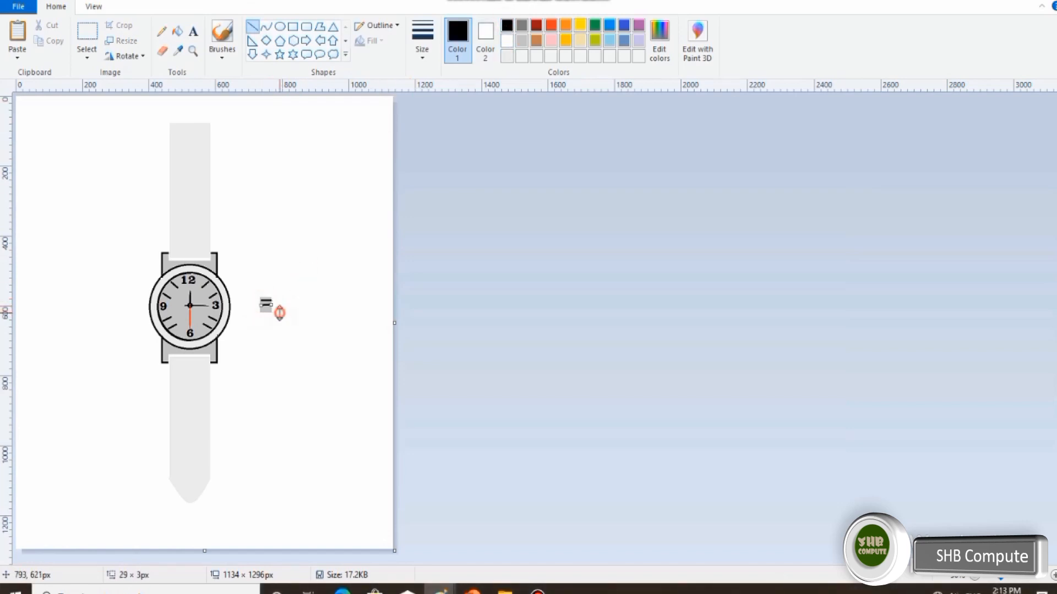
pyautogui.moveTo(263, 304); pyautogui.dragTo(275, 303)
pyautogui.hotkey('ctrl', 'z')
pyautogui.moveTo(272, 302); pyautogui.dragTo(276, 303)
pyautogui.moveTo(261, 307); pyautogui.dragTo(272, 307)
# - Draw a short black horizontal line as wide as the gray rectangle and place it on the blank canvas to the rectangle's right
pyautogui.moveTo(261, 301); pyautogui.dragTo(270, 301)
pyautogui.moveTo(281, 286); pyautogui.dragTo(308, 312)
pyautogui.hotkey('ctrl', 'z')
# - Copy the short black line and place the copy across the upper part of the small gray rectangle
pyautogui.click(87, 54)
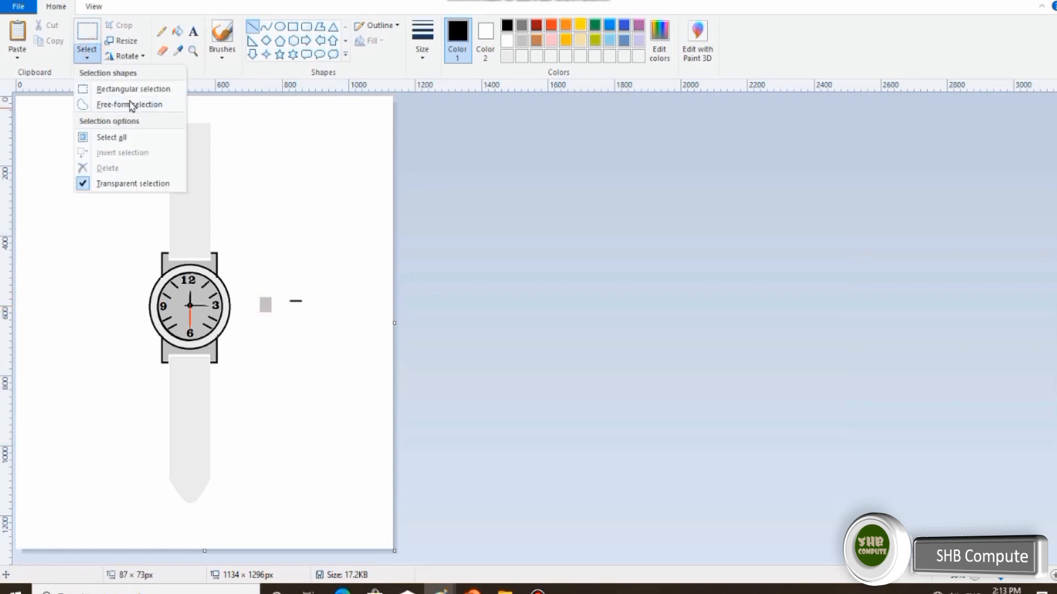
pyautogui.click(114, 88)
pyautogui.moveTo(288, 297); pyautogui.dragTo(305, 304)
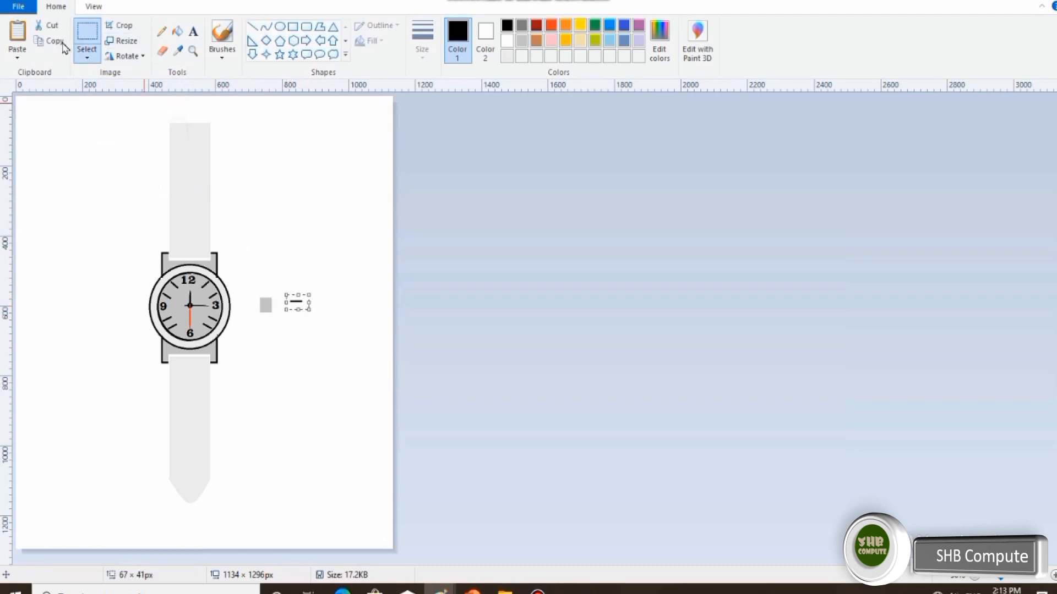
pyautogui.click(50, 40)
pyautogui.click(17, 30)
pyautogui.moveTo(26, 104); pyautogui.dragTo(267, 301)
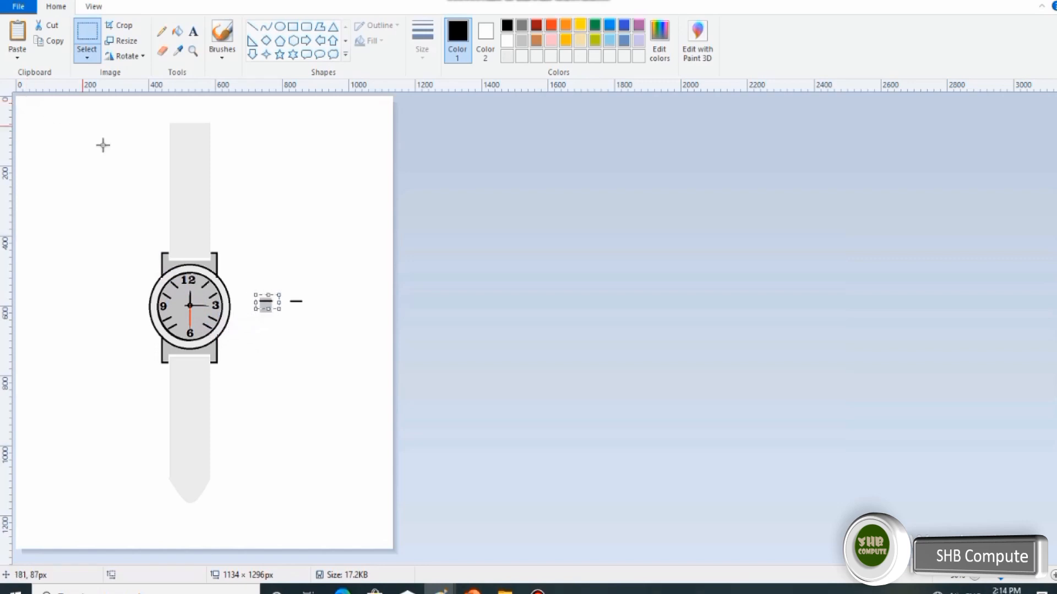
# - Paste a copy of the short black line and place it across the middle of the small gray rectangle
pyautogui.click(328, 319)
pyautogui.hotkey('ctrl', 'v')
pyautogui.moveTo(26, 103); pyautogui.dragTo(267, 309)
# - Paste another copy of the short black line and position it across the lower part of the small gray rectangle
pyautogui.hotkey('ctrl', 'v')
pyautogui.press('Down')
pyautogui.press('Down')
pyautogui.press('Down')
pyautogui.press('Down')
pyautogui.press('Down')
pyautogui.press('Down')
pyautogui.press('Down')
pyautogui.press('Down')
pyautogui.press('Right')
pyautogui.press('Right')
pyautogui.press('Right')
pyautogui.press('Right')
pyautogui.press('Right')
pyautogui.press('Right')
pyautogui.press('Right')
pyautogui.press('Right')
pyautogui.press('Right')
pyautogui.press('Right')
pyautogui.press('Right')
pyautogui.press('Right')
pyautogui.press('Right')
pyautogui.press('Right')
pyautogui.press('Right')
pyautogui.press('Right')
pyautogui.press('Right')
pyautogui.press('Right')
pyautogui.press('Right')
pyautogui.press('Right')
pyautogui.press('Right')
pyautogui.press('Right')
pyautogui.press('Right')
pyautogui.press('Right')
pyautogui.press('Right')
pyautogui.press('Right')
pyautogui.press('Right')
pyautogui.press('Right')
pyautogui.press('Down')
pyautogui.press('Down')
pyautogui.press('Down')
pyautogui.press('Down')
pyautogui.press('Down')
pyautogui.press('Down')
pyautogui.press('Down')
pyautogui.press('Down')
pyautogui.press('Down')
pyautogui.press('Down')
pyautogui.press('Down')
pyautogui.press('Down')
pyautogui.press('Down')
pyautogui.press('Down')
pyautogui.press('Down')
pyautogui.press('Down')
pyautogui.press('Right')
pyautogui.press('Right')
pyautogui.press('Right')
pyautogui.press('Right')
pyautogui.press('Right')
pyautogui.press('Right')
pyautogui.press('Right')
pyautogui.press('Right')
pyautogui.press('Right')
pyautogui.press('Right')
pyautogui.press('Right')
pyautogui.press('Right')
pyautogui.press('Right')
pyautogui.press('Right')
pyautogui.press('Right')
pyautogui.press('Right')
pyautogui.press('Down')
pyautogui.press('Down')
pyautogui.press('Down')
pyautogui.press('Down')
pyautogui.press('Down')
pyautogui.press('Down')
pyautogui.press('Down')
pyautogui.press('Down')
pyautogui.press('Down')
pyautogui.press('Down')
pyautogui.press('Down')
pyautogui.press('Down')
pyautogui.press('Down')
pyautogui.press('Down')
pyautogui.press('Down')
pyautogui.press('Down')
pyautogui.press('Down')
pyautogui.press('Down')
pyautogui.press('Down')
pyautogui.press('Down')
# - Try to move the spare black line from the blank canvas onto the striped gray rectangle
pyautogui.moveTo(285, 293); pyautogui.dragTo(308, 308)
pyautogui.press('Left')
pyautogui.press('Left')
pyautogui.press('Left')
pyautogui.press('Left')
pyautogui.press('Left')
pyautogui.press('Left')
pyautogui.press('Left')
pyautogui.press('Left')
pyautogui.press('Left')
pyautogui.press('Left')
pyautogui.press('Left')
pyautogui.press('Left')
pyautogui.press('Left')
pyautogui.press('Left')
pyautogui.press('Left')
pyautogui.press('Left')
pyautogui.press('Left')
pyautogui.press('Left')
pyautogui.press('Left')
pyautogui.press('Left')
pyautogui.press('Down')
pyautogui.press('Down')
pyautogui.press('Down')
pyautogui.press('Down')
pyautogui.press('Down')
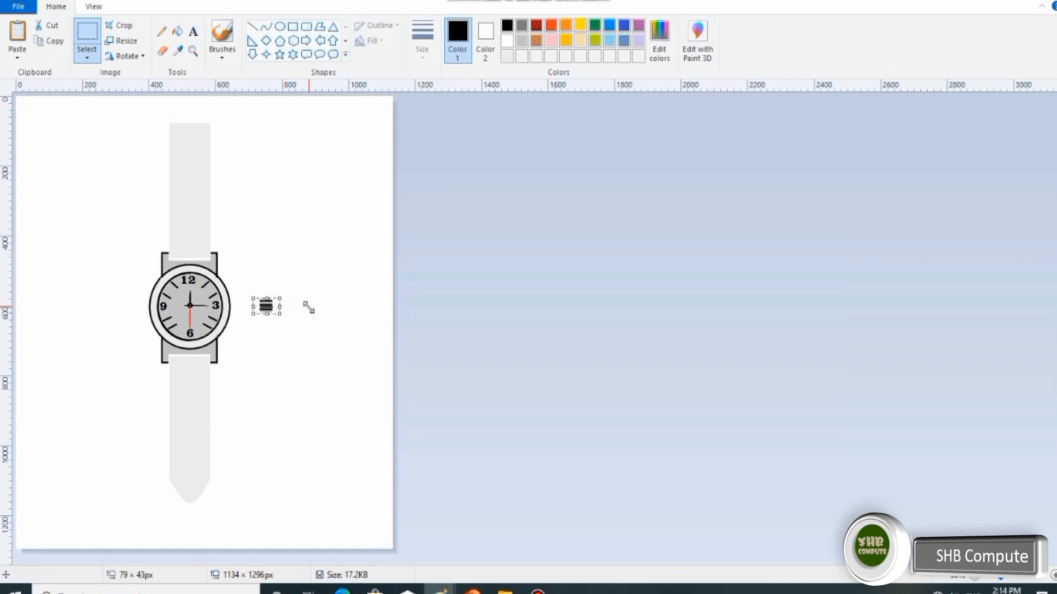
pyautogui.hotkey('ctrl', 'z')
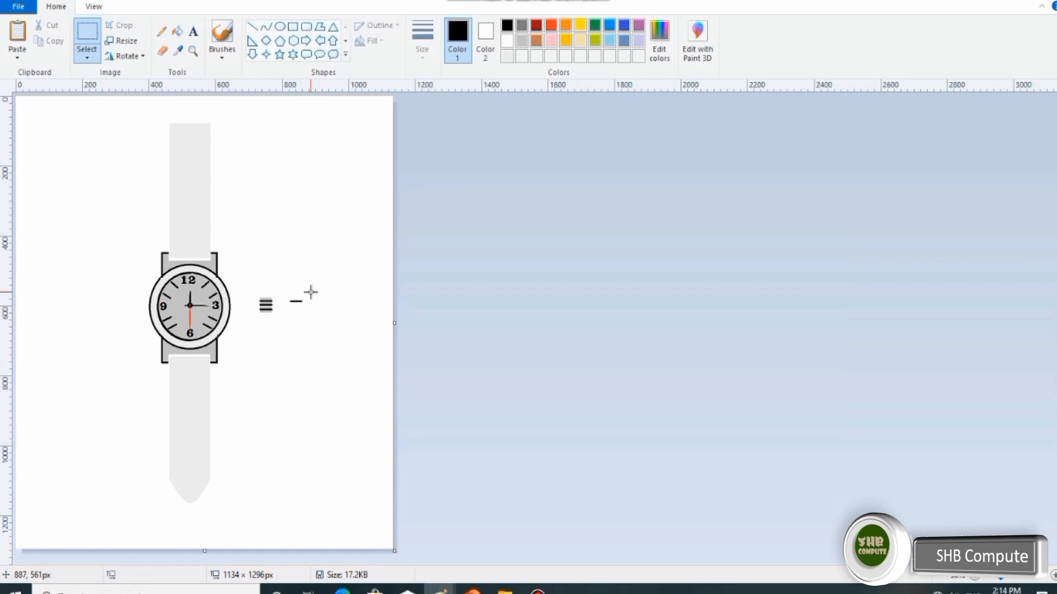
# - Remove the spare black line beside the striped gray rectangle
pyautogui.moveTo(288, 288); pyautogui.dragTo(308, 308)
pyautogui.hotkey('ctrl', 'z')
pyautogui.hotkey('ctrl', 'z')
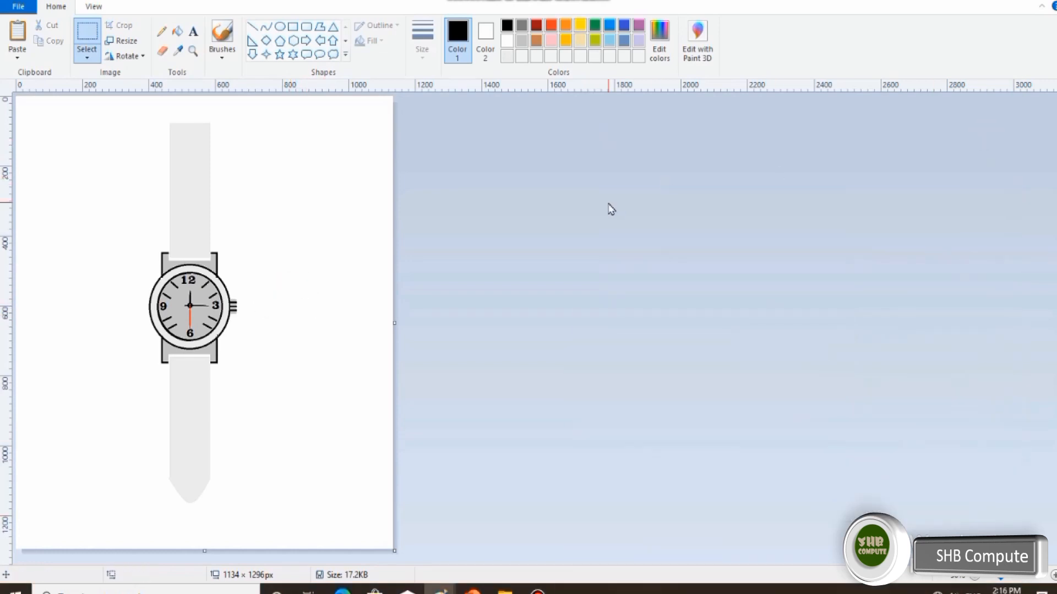
# - Undo the last placement of the striped crown and move it against the watch case's side beside the 3
pyautogui.hotkey('ctrl', 'z')
pyautogui.moveTo(250, 287)
pyautogui.mouseDown()
pyautogui.moveTo(276, 318)
pyautogui.moveTo(246, 305)
pyautogui.mouseUp()
pyautogui.press('Left')
pyautogui.press('Left')
pyautogui.press('Left')
pyautogui.press('Left')
pyautogui.press('Left')
pyautogui.press('Left')
pyautogui.press('Left')
pyautogui.press('Left')
pyautogui.press('Left')
pyautogui.press('Left')
pyautogui.press('Left')
pyautogui.press('Left')
pyautogui.press('Left')
pyautogui.press('Left')
pyautogui.press('Left')
pyautogui.press('Left')
pyautogui.press('Left')
pyautogui.press('Left')
pyautogui.press('Left')
pyautogui.press('Left')
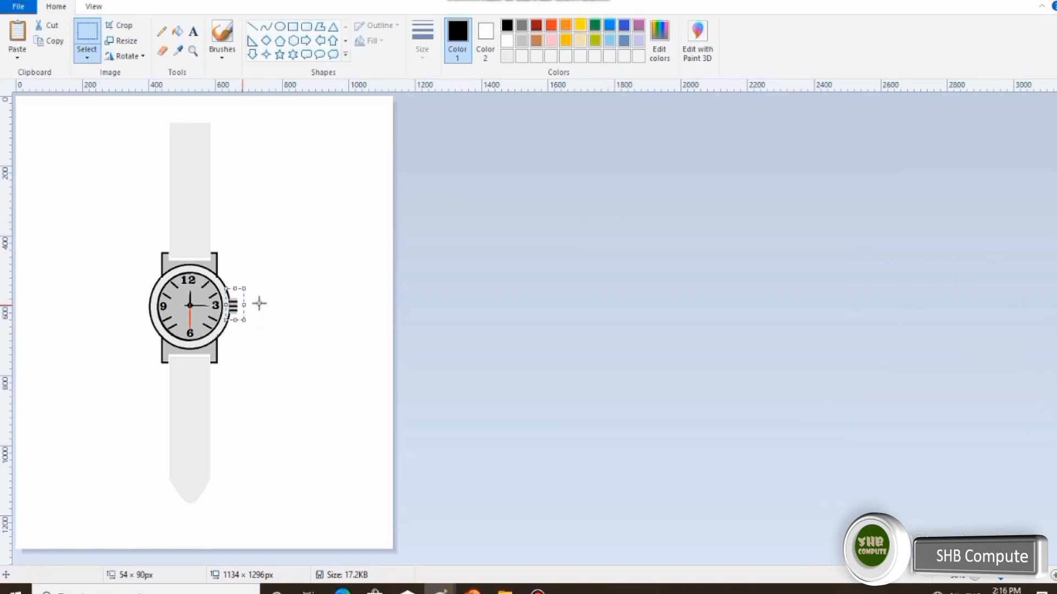
pyautogui.click(295, 327)
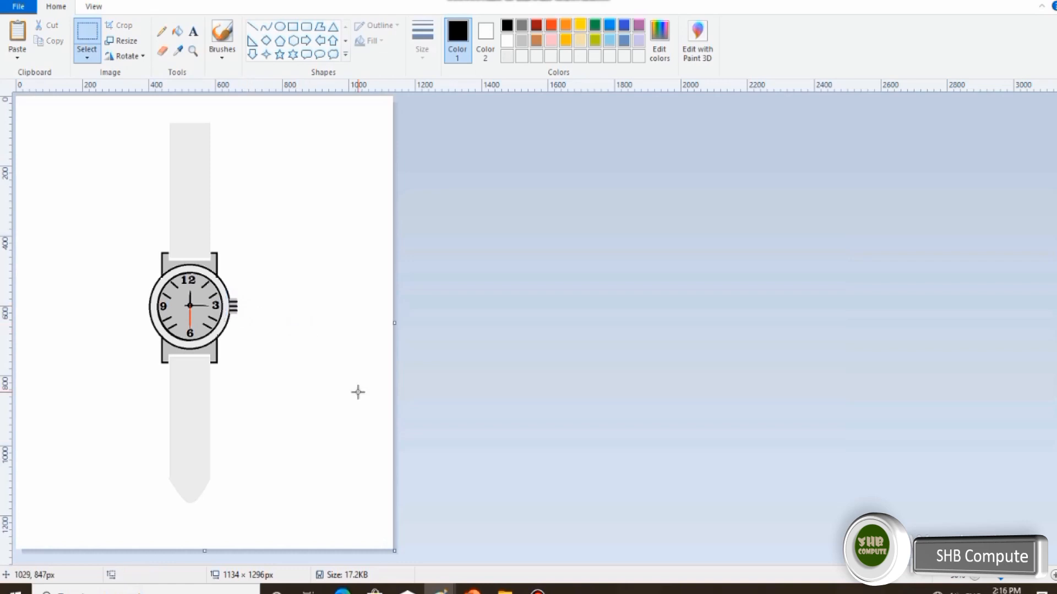
# - Move the whole watch slightly lower on the canvas to leave more blank space above the upper strap
pyautogui.moveTo(98, 99); pyautogui.dragTo(281, 514)
pyautogui.moveTo(262, 470); pyautogui.dragTo(267, 496)
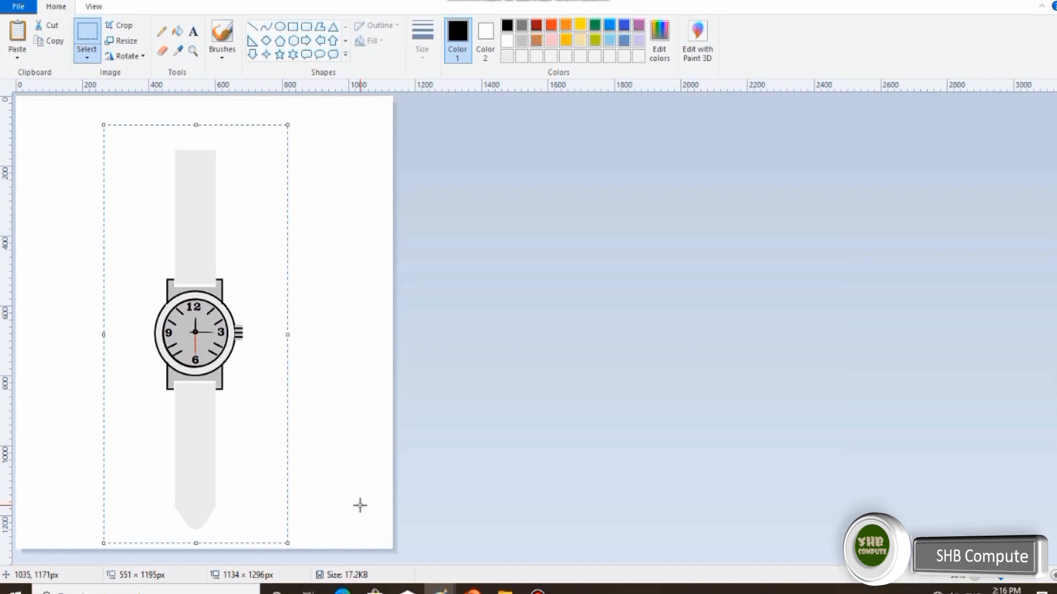
# - Draw a 39 × 39 px circle centered on the upper strap's top edge and fill its interior and outline white to form a notch
pyautogui.click(279, 26)
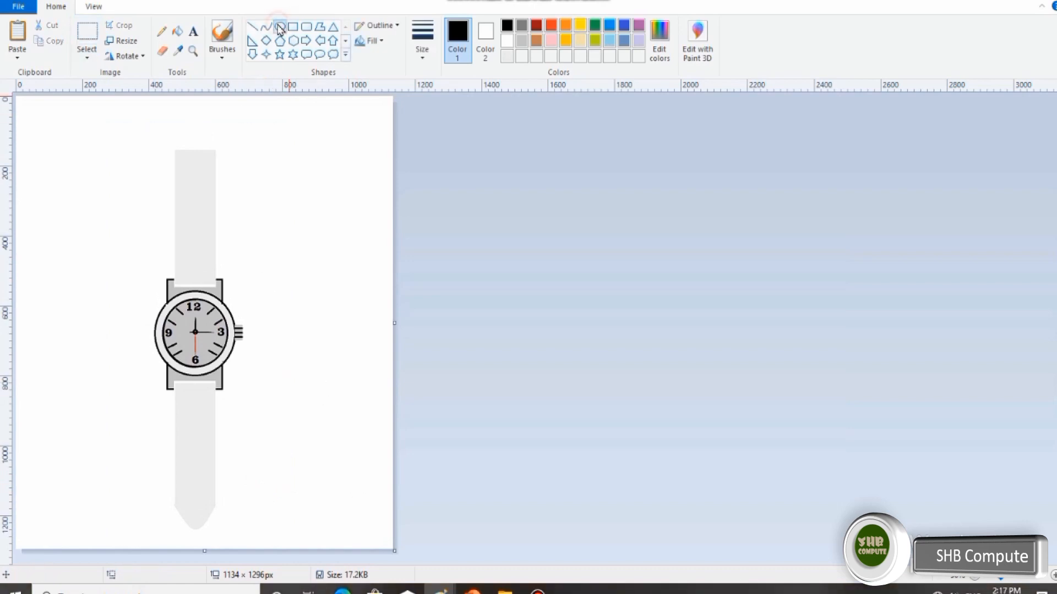
pyautogui.moveTo(186, 143); pyautogui.dragTo(199, 158)
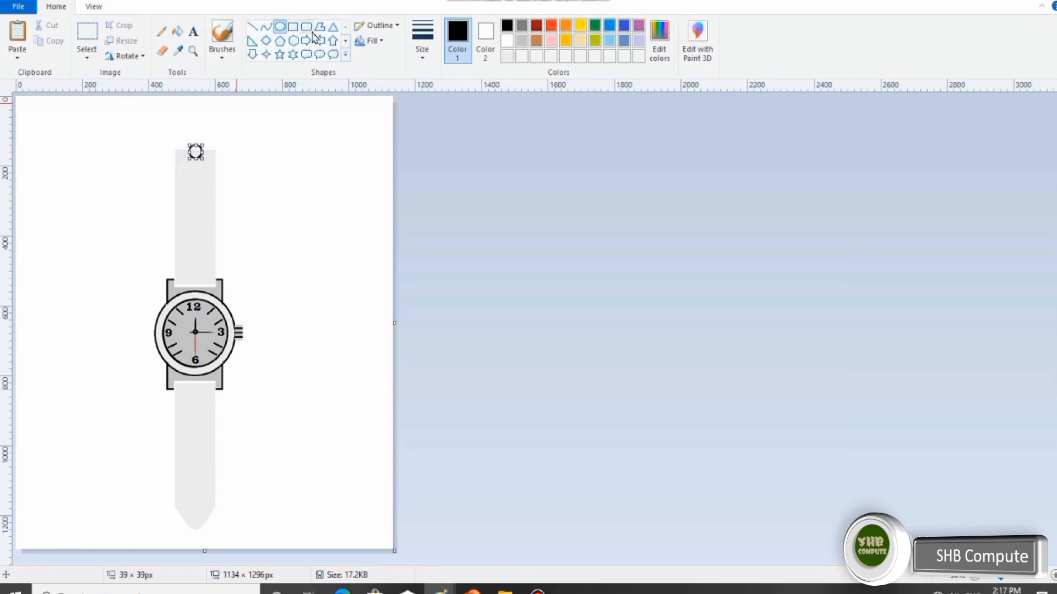
pyautogui.click(178, 32)
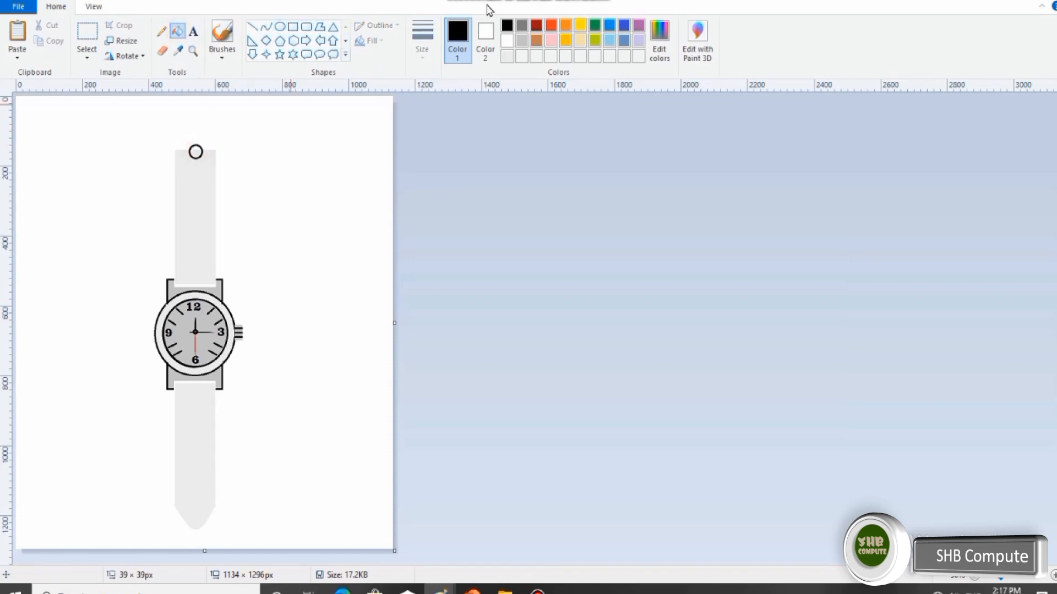
pyautogui.click(507, 40)
pyautogui.click(197, 149)
pyautogui.click(201, 145)
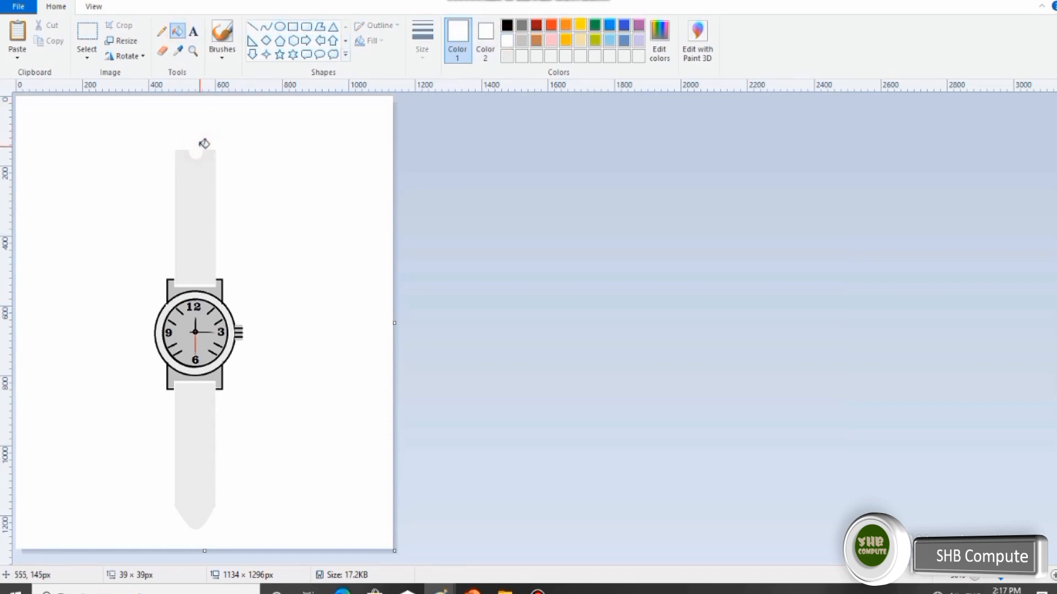
# - Draw an upright rounded rectangle in the upper strap's notch and a narrow 14 × 89 px rectangle beside the strap's right edge, both outlined black
pyautogui.click(307, 26)
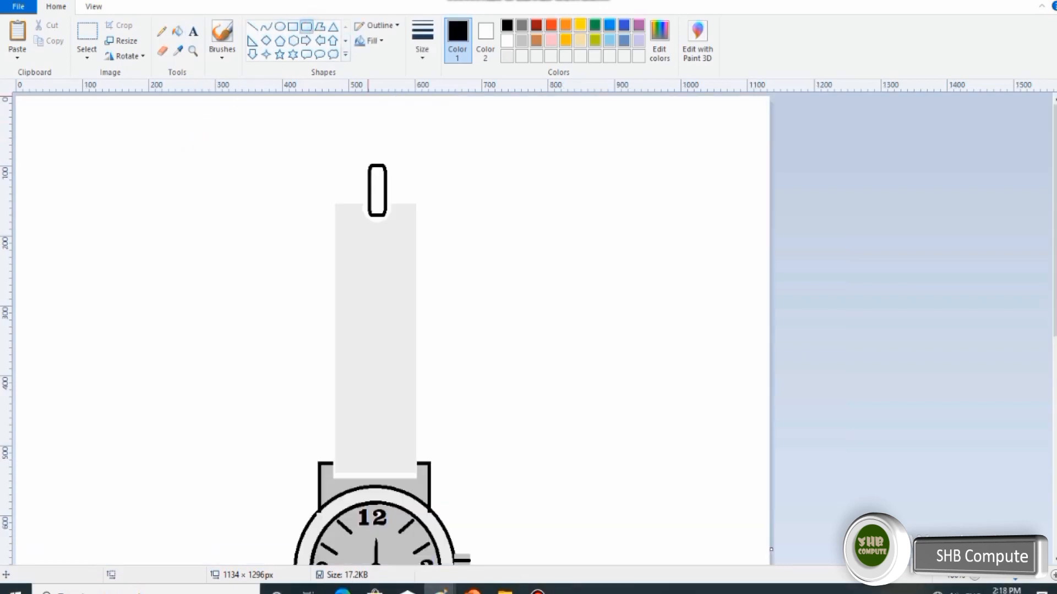
pyautogui.click(293, 28)
pyautogui.moveTo(417, 188)
pyautogui.mouseDown()
pyautogui.moveTo(426, 215)
pyautogui.moveTo(419, 175)
pyautogui.mouseUp()
pyautogui.press('Right')
pyautogui.press('Down')
pyautogui.press('Down')
pyautogui.press('Down')
pyautogui.press('Right')
pyautogui.press('Right')
pyautogui.press('Right')
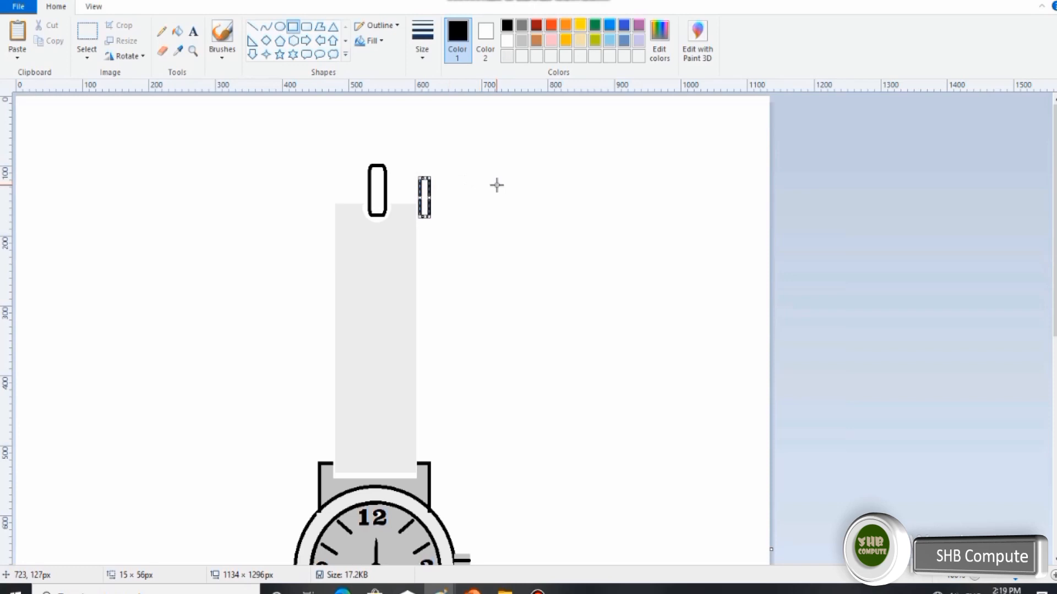
pyautogui.moveTo(419, 177); pyautogui.dragTo(415, 154)
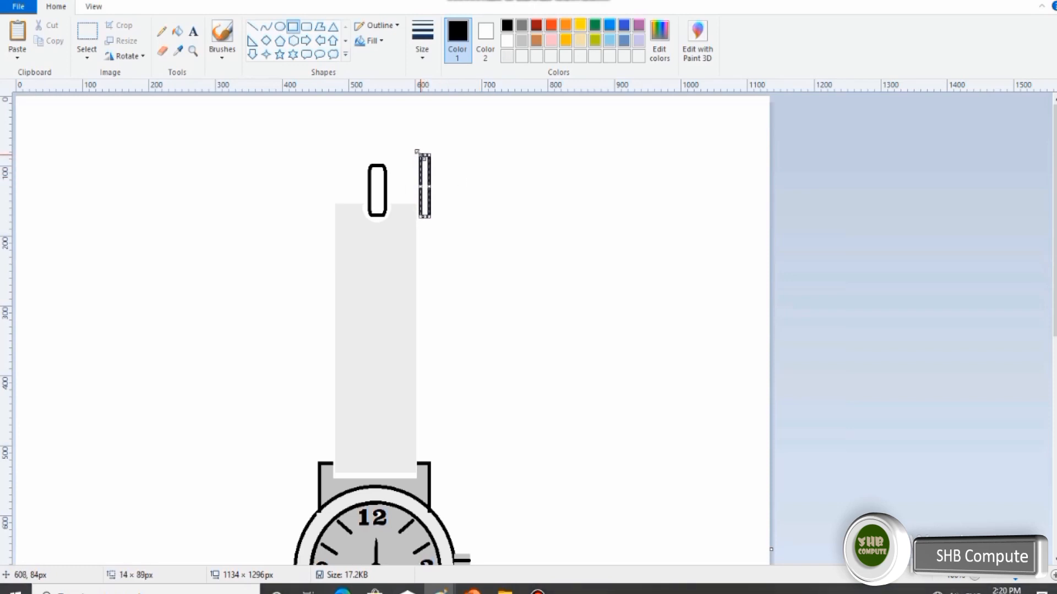
pyautogui.click(448, 202)
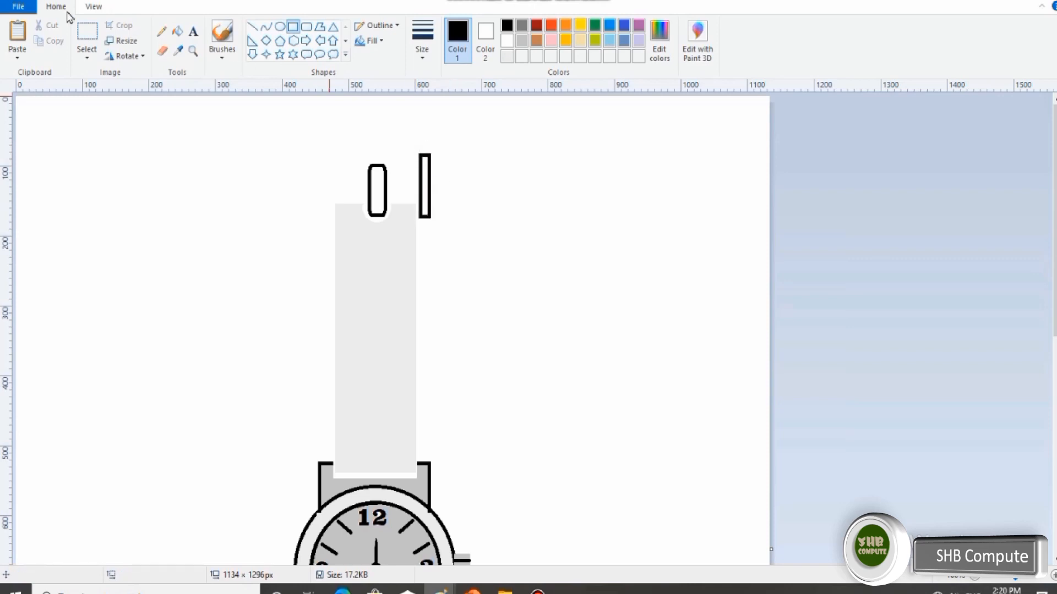
# - Copy the narrow upright rectangle and place the duplicate level with it beside the strap's left edge
pyautogui.click(87, 33)
pyautogui.moveTo(418, 142); pyautogui.dragTo(447, 228)
pyautogui.hotkey('ctrl', 'c')
pyautogui.hotkey('ctrl', 'v')
pyautogui.moveTo(23, 138); pyautogui.dragTo(338, 190)
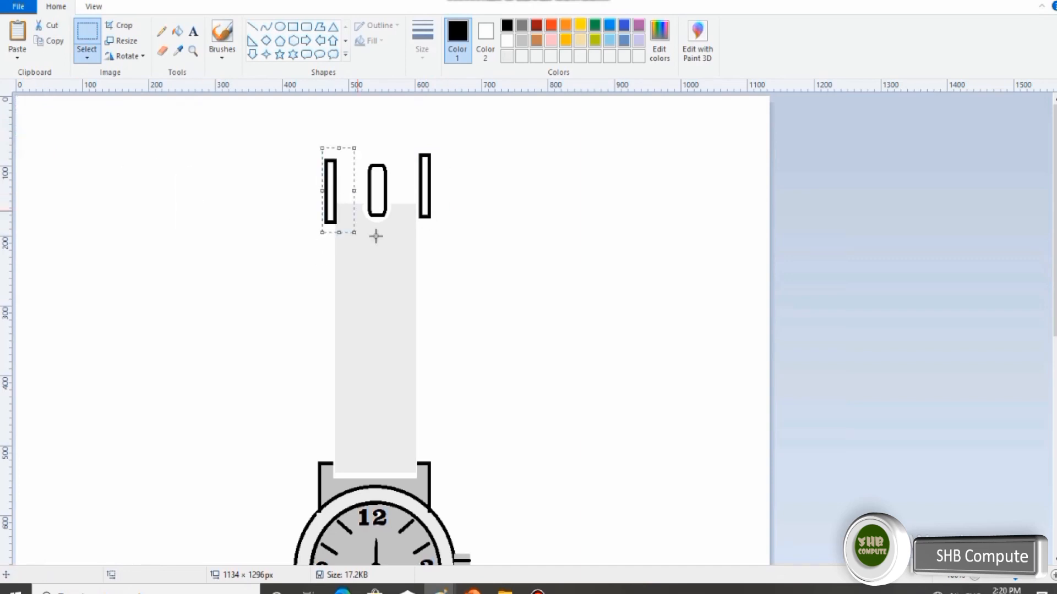
pyautogui.press('Left')
pyautogui.press('Left')
pyautogui.press('Left')
pyautogui.press('Left')
pyautogui.press('Left')
pyautogui.press('Left')
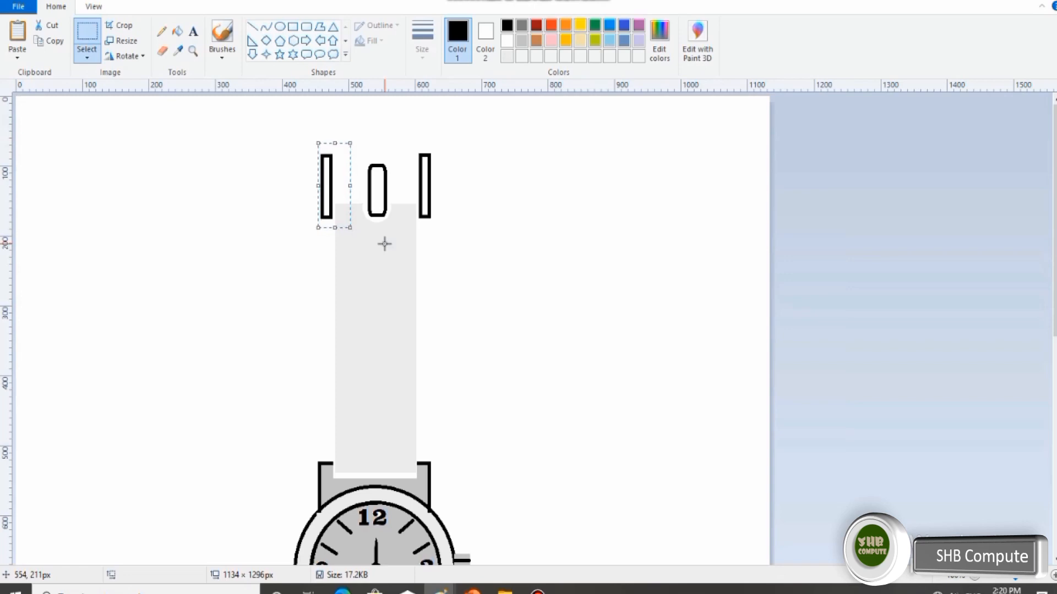
# - Draw a 165 × 36 px rectangle across the upper ends of the two side bars as the buckle's crossbar
pyautogui.click(292, 26)
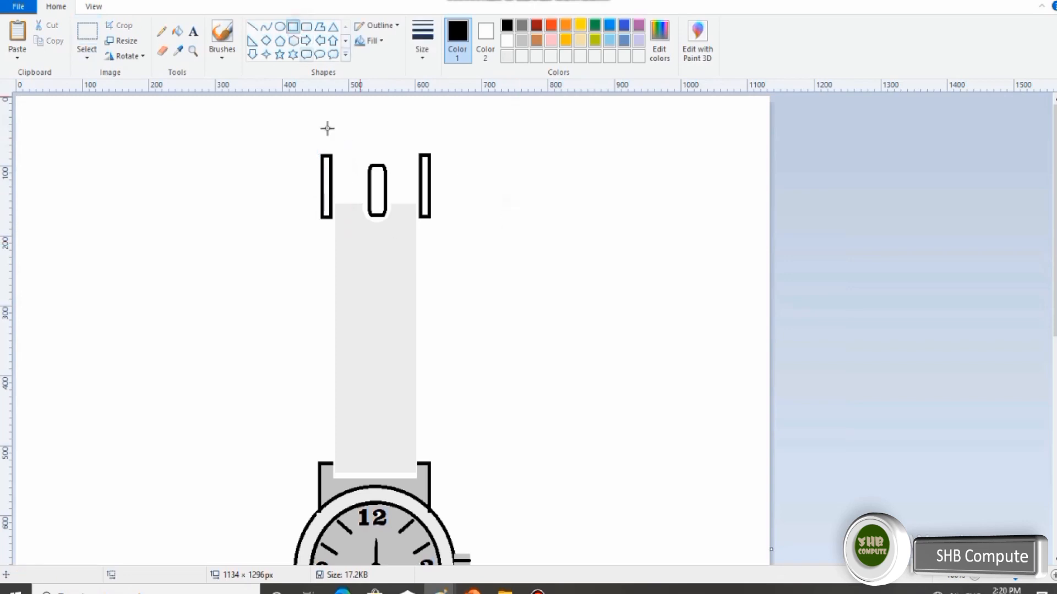
pyautogui.moveTo(316, 122); pyautogui.dragTo(431, 164)
pyautogui.moveTo(316, 144); pyautogui.dragTo(321, 144)
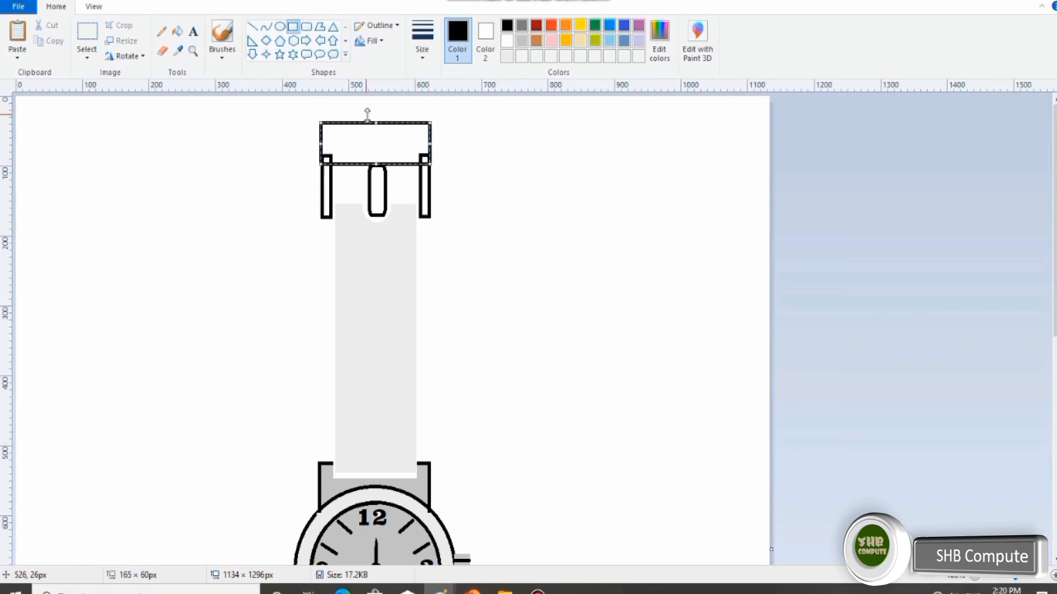
pyautogui.moveTo(373, 122); pyautogui.dragTo(371, 140)
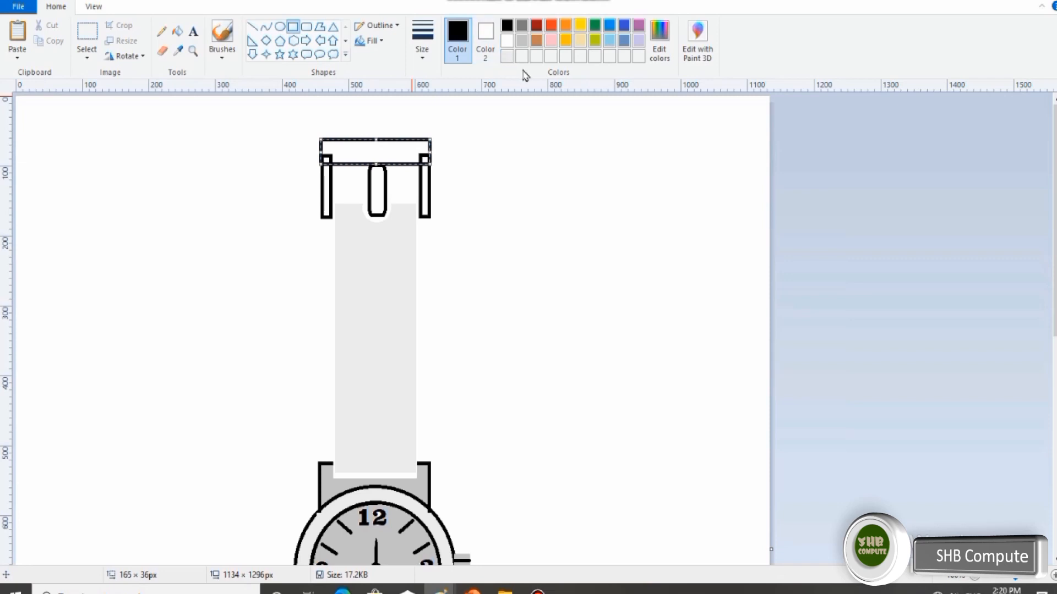
# - Color the buckle's crossbar, prong and both side bars dark gray, including their outlines
pyautogui.click(521, 42)
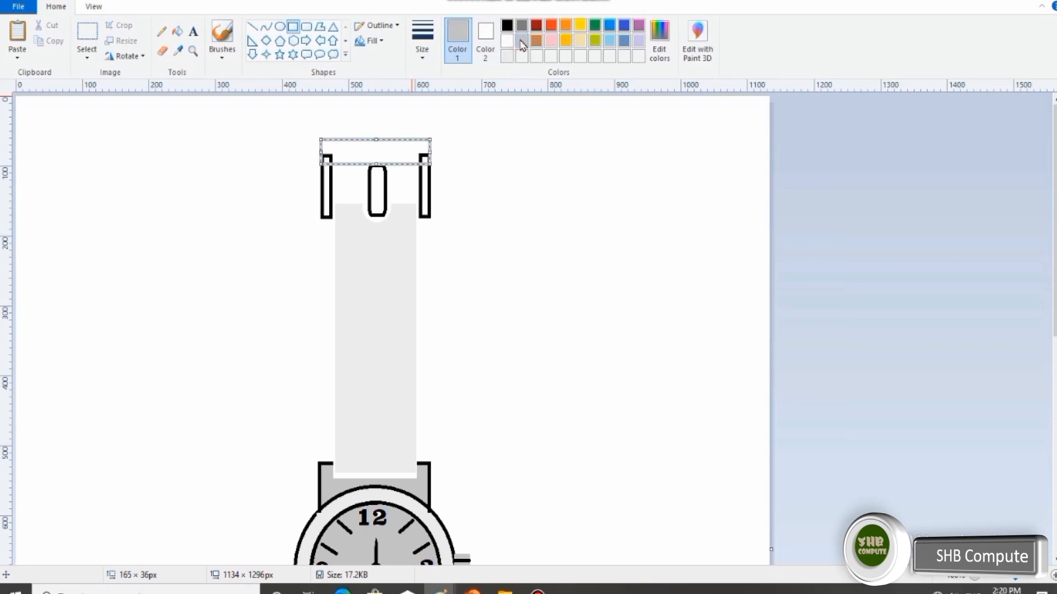
pyautogui.click(522, 25)
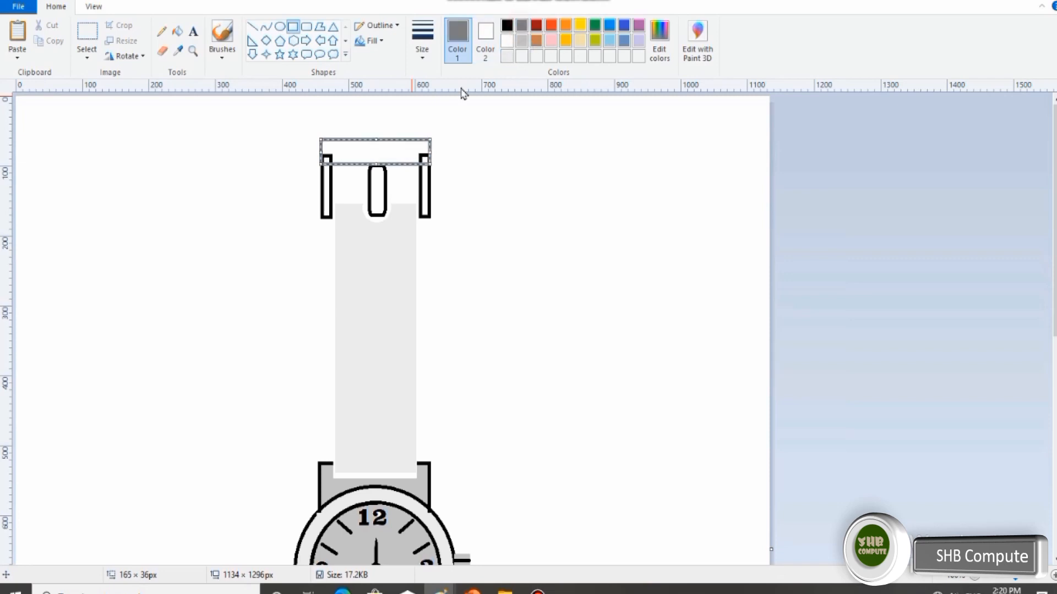
pyautogui.click(178, 31)
pyautogui.click(358, 150)
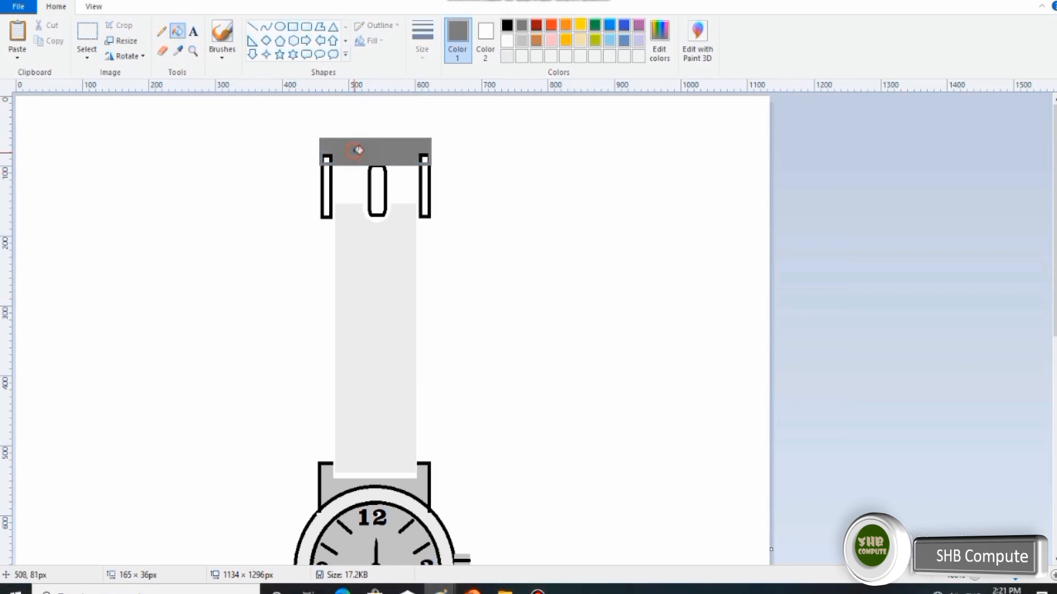
pyautogui.click(377, 180)
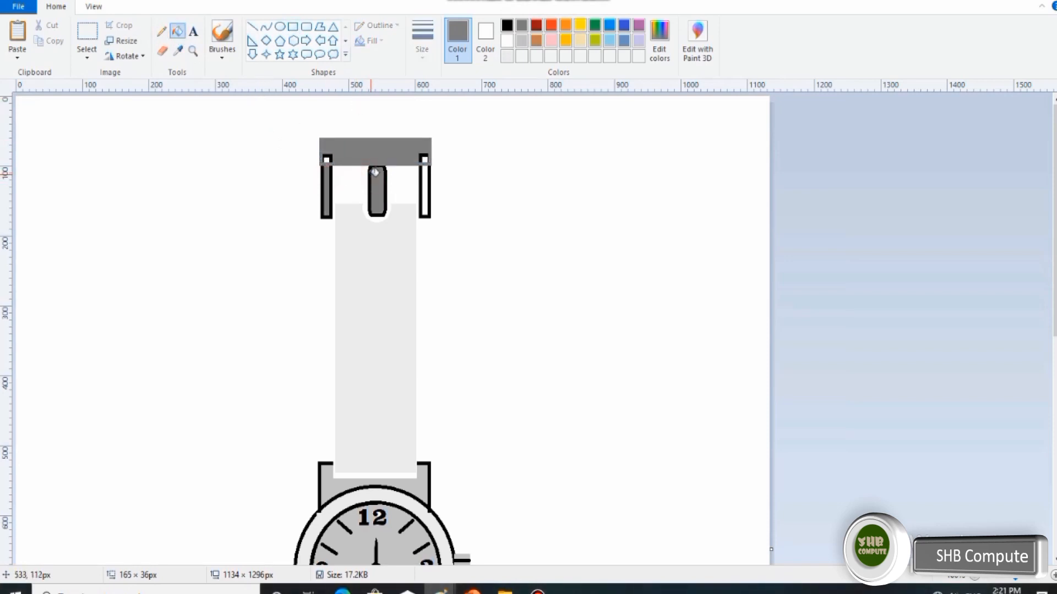
pyautogui.click(375, 171)
pyautogui.click(331, 183)
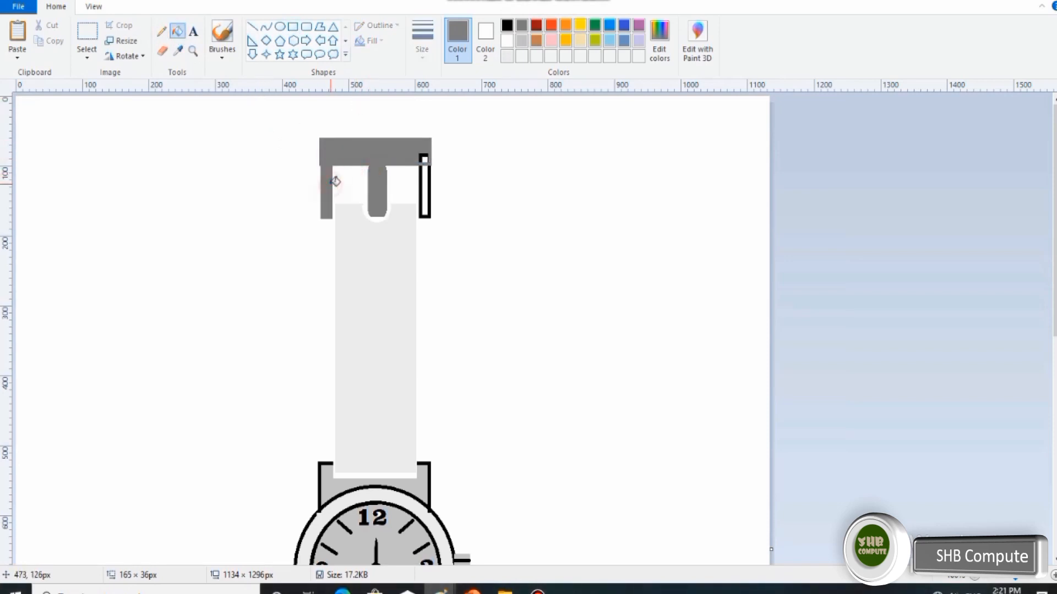
pyautogui.click(429, 170)
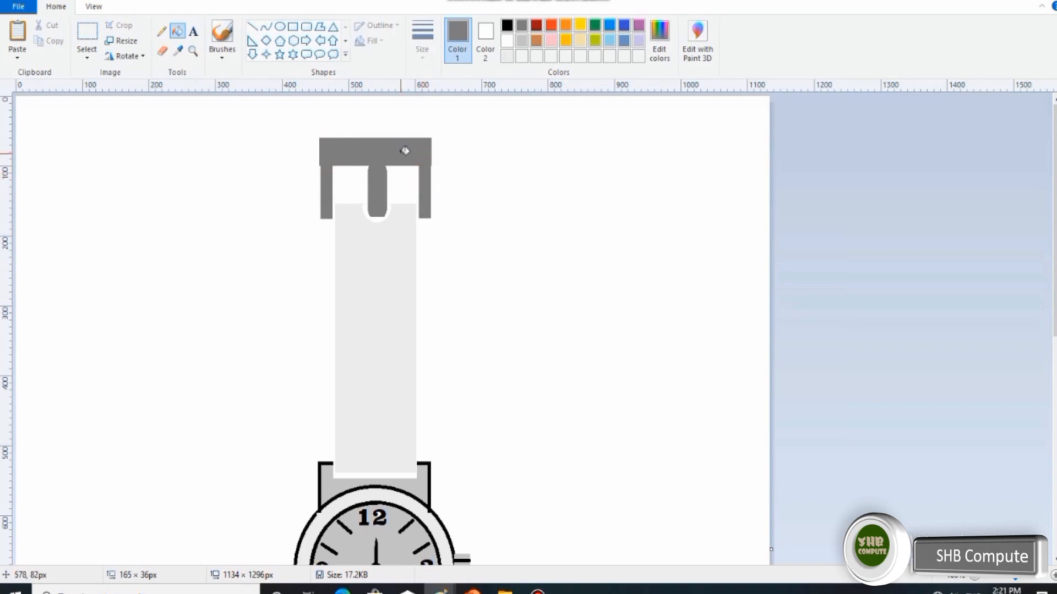
# - Erase thin strips along both outer sides of the buckle so the crossbar and side bars share straight edges
pyautogui.click(87, 32)
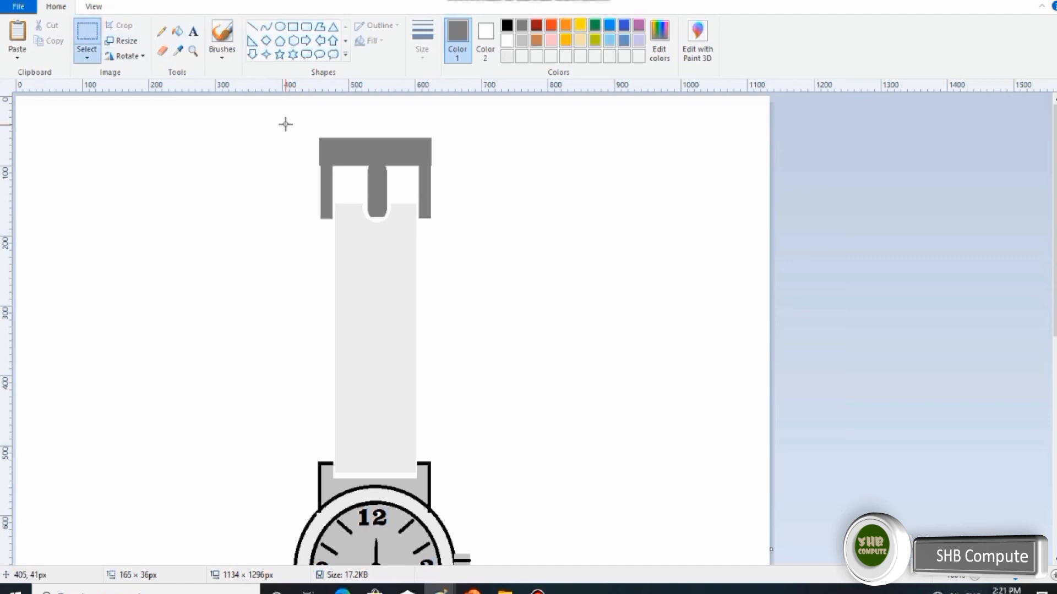
pyautogui.moveTo(285, 122); pyautogui.dragTo(318, 229)
pyautogui.moveTo(432, 117)
pyautogui.mouseDown()
pyautogui.moveTo(447, 150)
pyautogui.moveTo(438, 117)
pyautogui.mouseUp()
pyautogui.moveTo(438, 117)
pyautogui.mouseDown()
pyautogui.moveTo(432, 109)
pyautogui.moveTo(458, 192)
pyautogui.mouseUp()
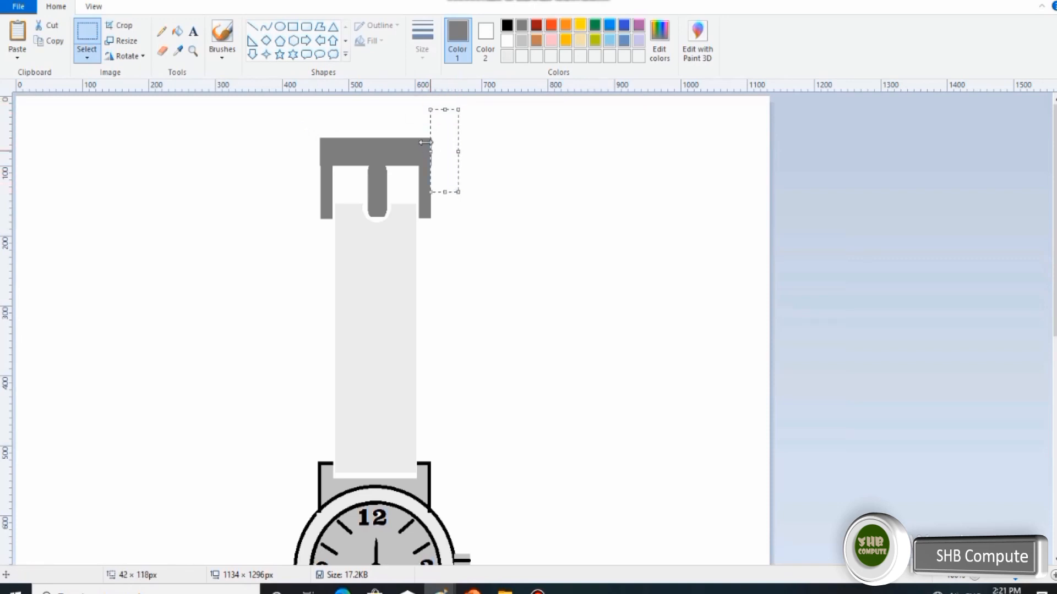
pyautogui.press('Delete')
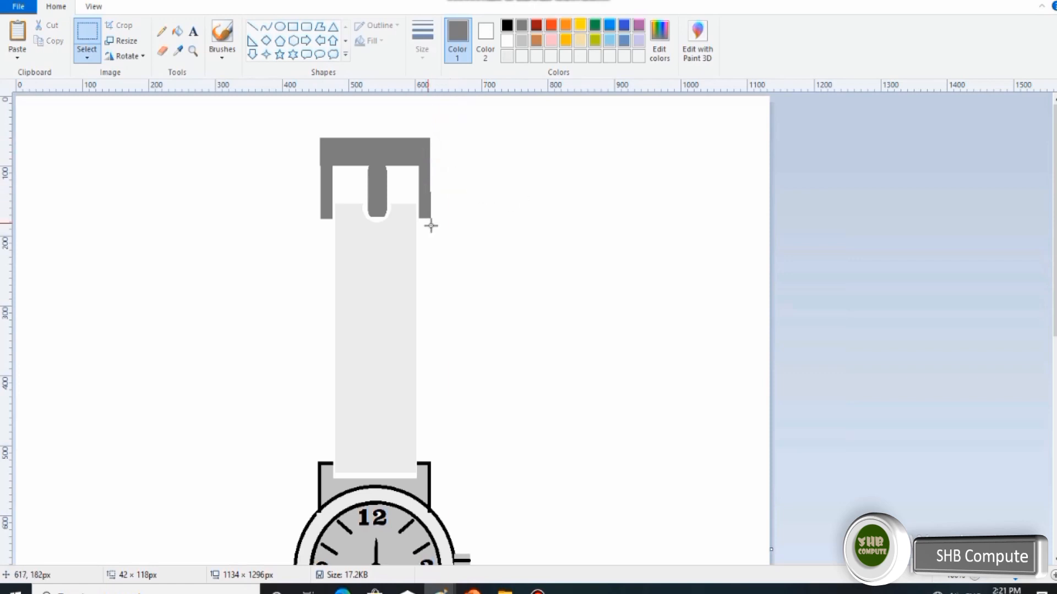
pyautogui.moveTo(429, 123); pyautogui.dragTo(443, 146)
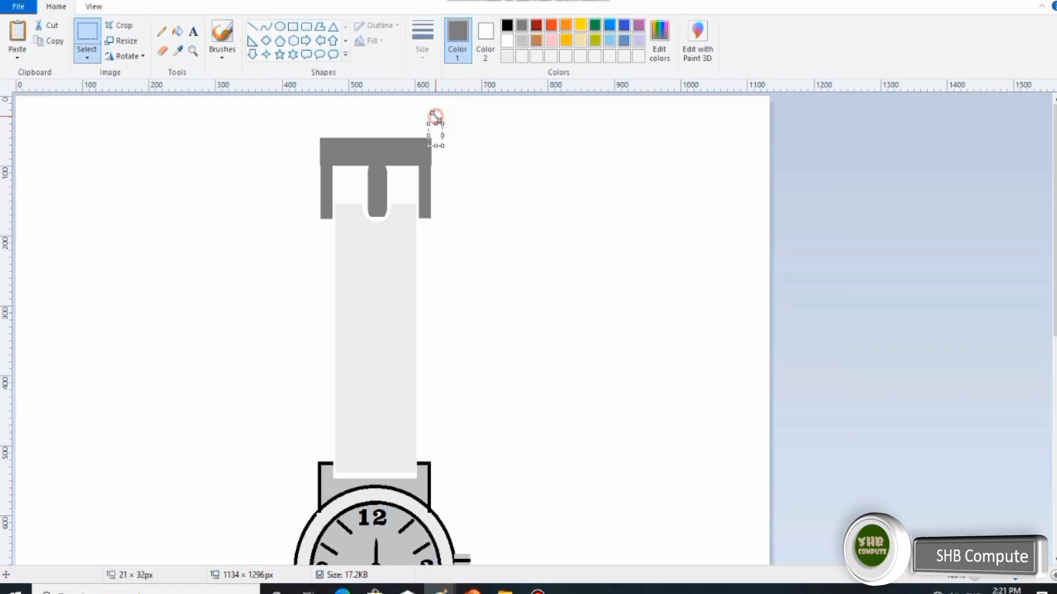
pyautogui.moveTo(433, 108); pyautogui.dragTo(443, 147)
pyautogui.moveTo(430, 110); pyautogui.dragTo(456, 223)
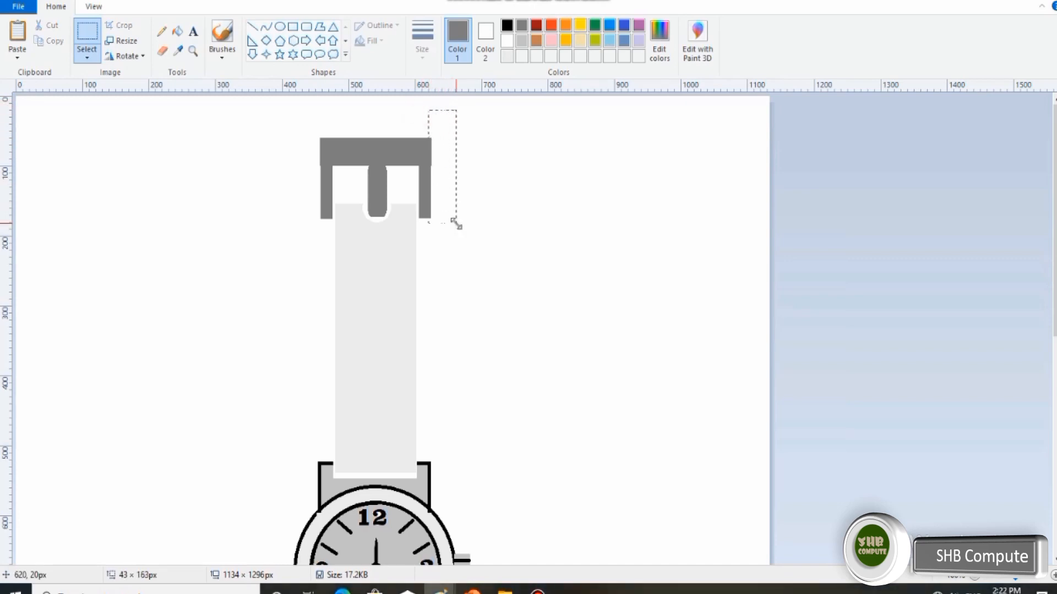
pyautogui.press('Delete')
pyautogui.moveTo(306, 130); pyautogui.dragTo(320, 230)
pyautogui.press('Delete')
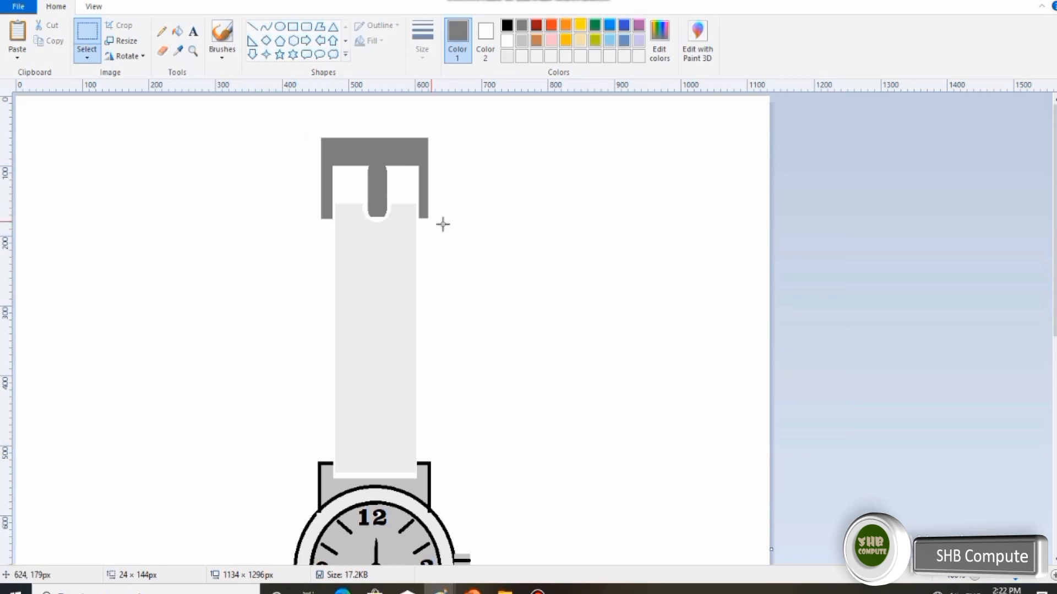
# - Draw a 29 × 51 px dark gray upright ellipse on the lower strap and move it right onto the blank canvas
pyautogui.scroll(-1, 471, 220)
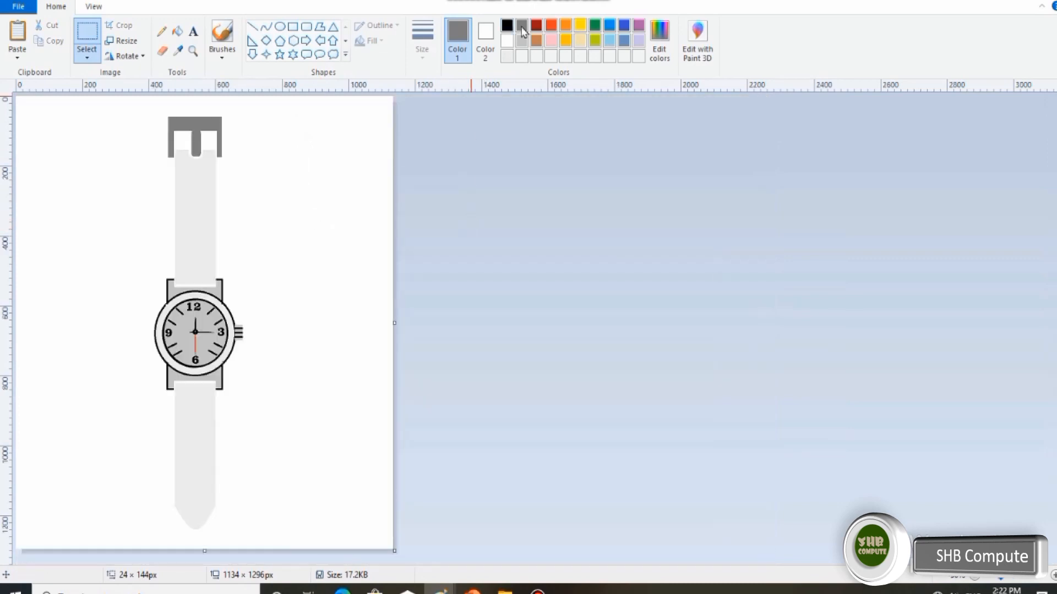
pyautogui.click(281, 29)
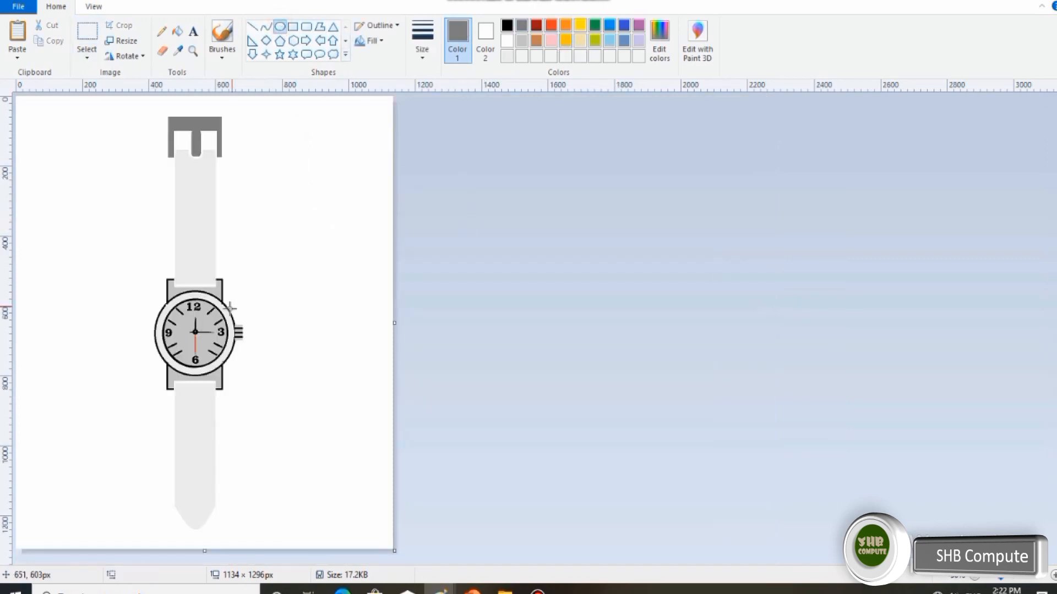
pyautogui.moveTo(186, 415); pyautogui.dragTo(196, 429)
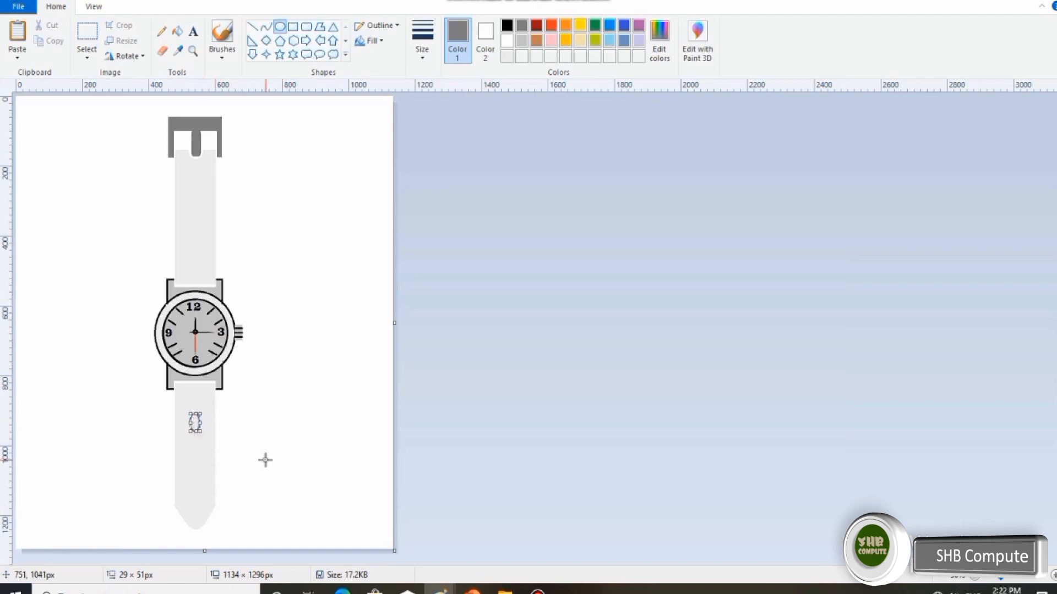
pyautogui.press('Right')
pyautogui.press('Right')
pyautogui.press('Right')
pyautogui.press('Right')
pyautogui.press('Right')
pyautogui.press('Right')
pyautogui.press('Right')
pyautogui.press('Right')
pyautogui.press('Right')
pyautogui.press('Right')
pyautogui.press('Right')
pyautogui.press('Right')
pyautogui.press('Right')
pyautogui.press('Right')
pyautogui.press('Right')
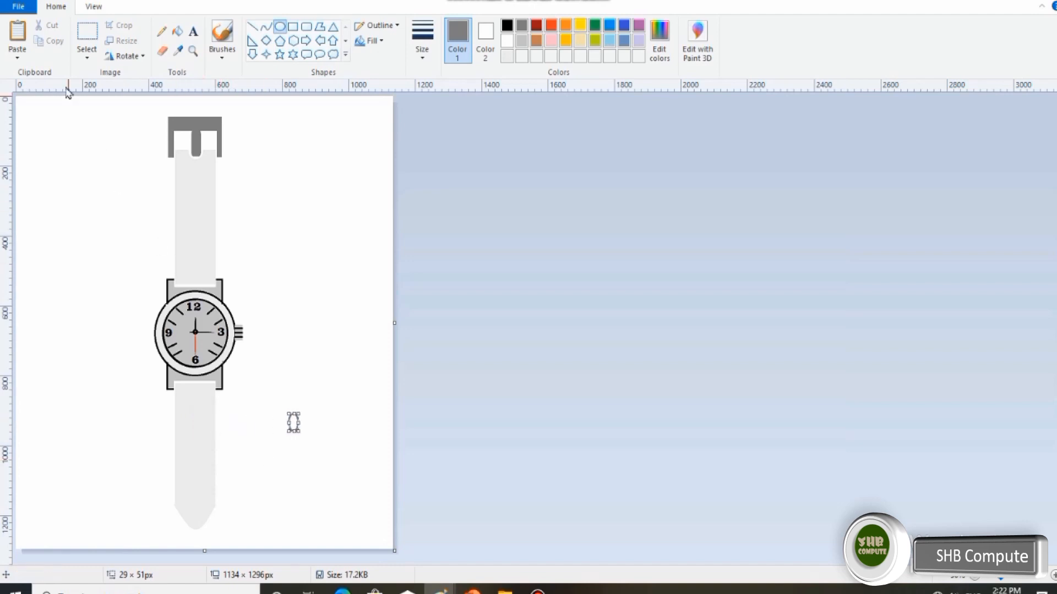
# - Copy the outlined ellipse and recolor the original, first black and finally solid dark gray
pyautogui.click(87, 34)
pyautogui.moveTo(276, 406); pyautogui.dragTo(308, 440)
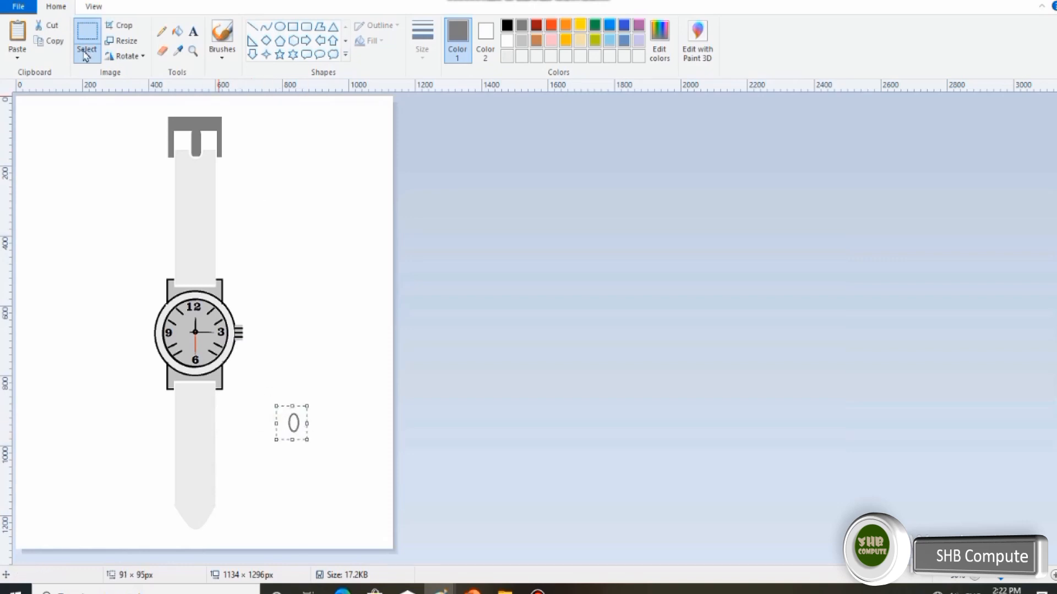
pyautogui.click(46, 45)
pyautogui.click(506, 26)
pyautogui.click(177, 32)
pyautogui.click(294, 423)
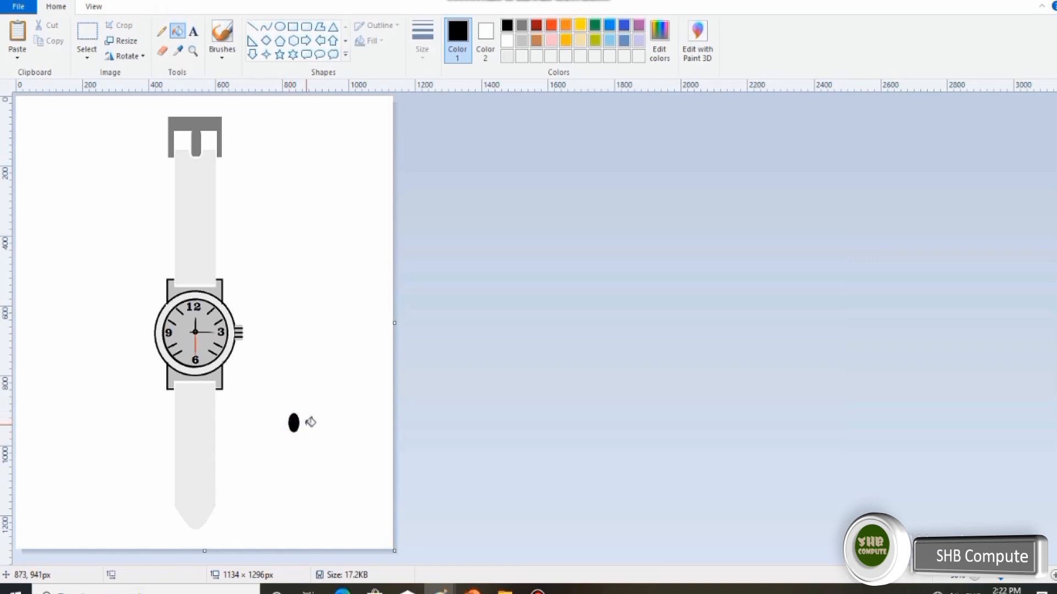
pyautogui.click(521, 25)
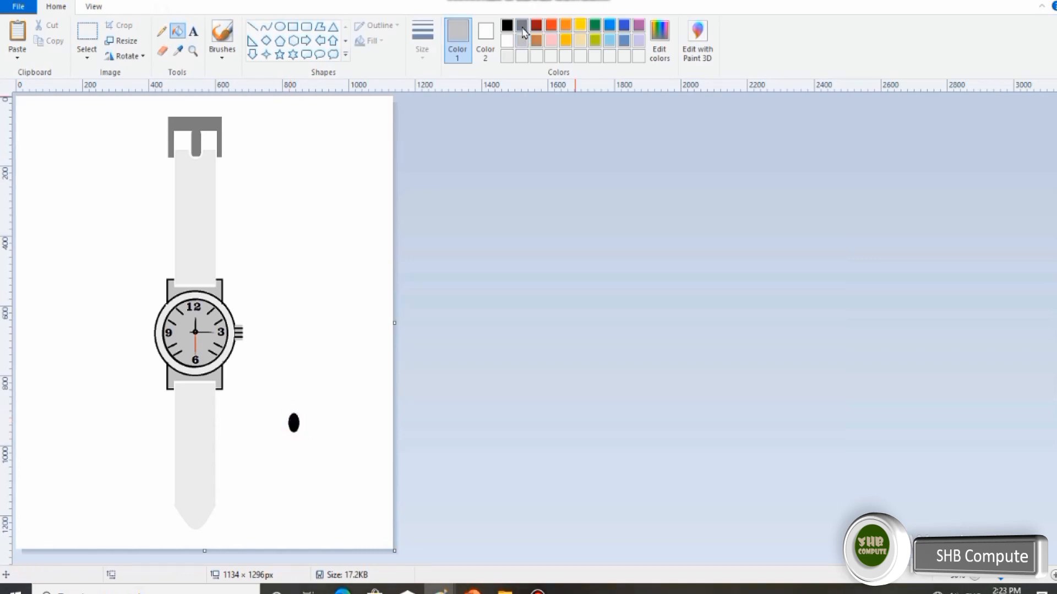
pyautogui.click(296, 423)
# - Select the dark gray ellipse and move it slightly down and onto the upper part of the lower strap
pyautogui.click(87, 33)
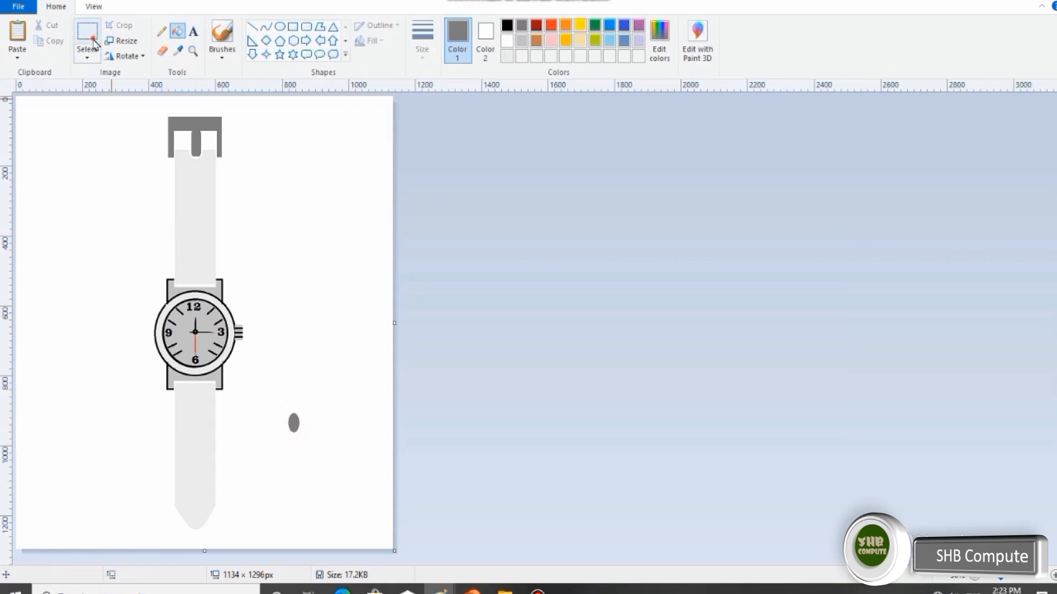
pyautogui.moveTo(285, 410); pyautogui.dragTo(303, 437)
pyautogui.press('Left')
pyautogui.press('Left')
pyautogui.press('Left')
pyautogui.press('Left')
pyautogui.press('Left')
pyautogui.press('Left')
pyautogui.press('Left')
pyautogui.press('Left')
pyautogui.press('Left')
pyautogui.press('Left')
pyautogui.press('Left')
pyautogui.press('Left')
pyautogui.press('Left')
pyautogui.press('Left')
pyautogui.press('Left')
pyautogui.press('Left')
pyautogui.press('Left')
pyautogui.press('Left')
pyautogui.press('Left')
pyautogui.press('Left')
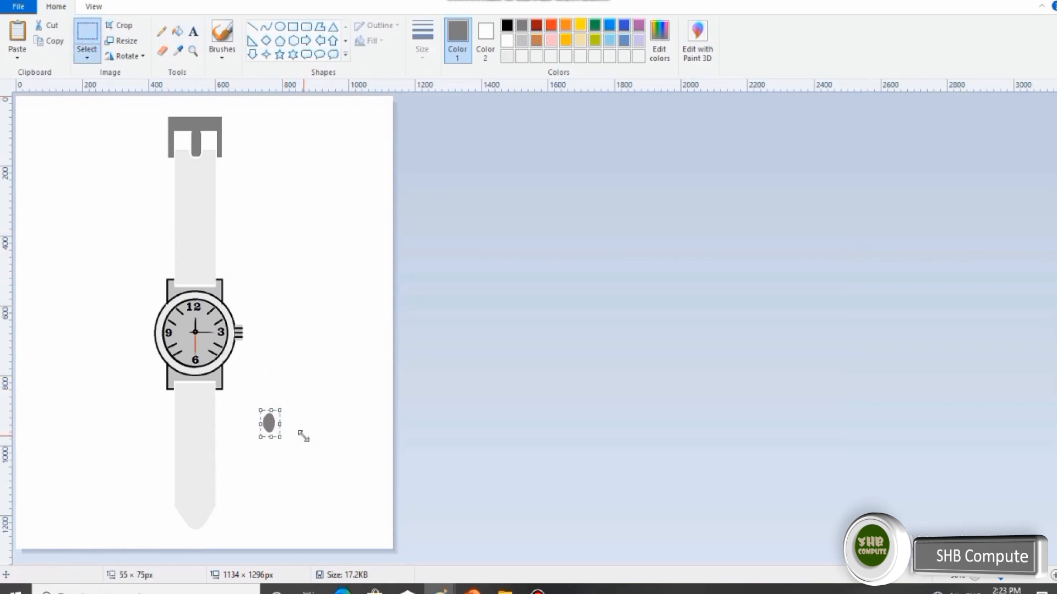
pyautogui.press('Down')
pyautogui.press('Down')
pyautogui.press('Down')
pyautogui.press('Down')
pyautogui.press('Right')
pyautogui.press('Right')
pyautogui.press('Right')
pyautogui.press('Right')
pyautogui.press('Right')
pyautogui.press('Right')
pyautogui.press('Right')
pyautogui.press('Right')
pyautogui.press('Right')
pyautogui.press('Right')
pyautogui.press('Right')
pyautogui.press('Right')
pyautogui.press('Right')
pyautogui.press('Right')
pyautogui.press('Right')
pyautogui.press('Right')
pyautogui.press('Right')
pyautogui.press('Right')
pyautogui.press('Right')
pyautogui.press('Right')
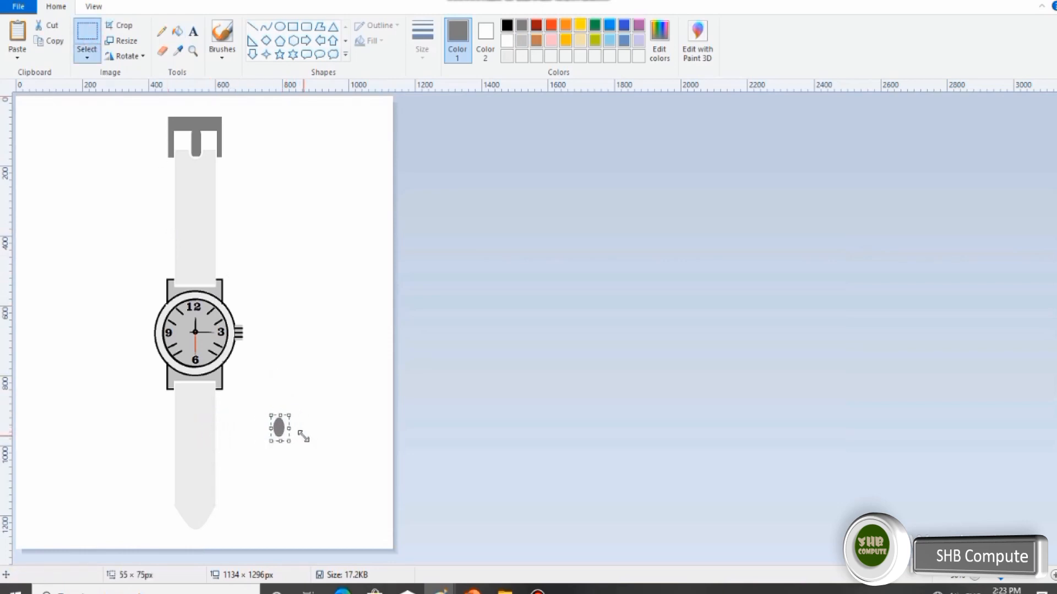
pyautogui.press('Left')
pyautogui.press('Left')
pyautogui.press('Left')
pyautogui.press('Left')
pyautogui.press('Left')
pyautogui.press('Left')
pyautogui.press('Left')
pyautogui.press('Left')
pyautogui.press('Left')
pyautogui.press('Left')
pyautogui.press('Left')
pyautogui.press('Left')
pyautogui.press('Left')
pyautogui.press('Left')
pyautogui.press('Left')
pyautogui.press('Left')
pyautogui.press('Left')
pyautogui.press('Left')
pyautogui.press('Left')
pyautogui.press('Left')
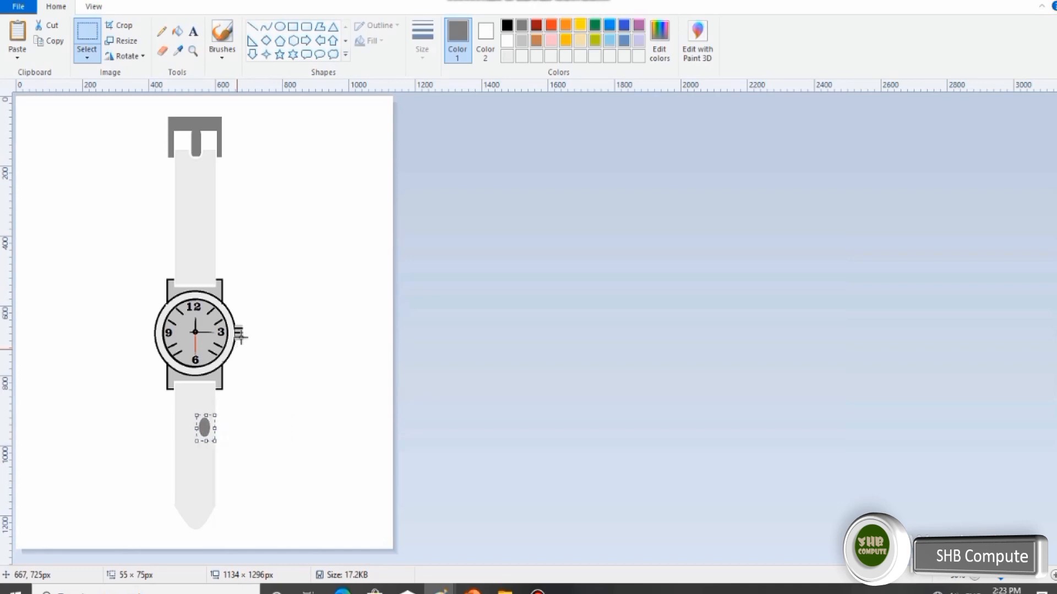
# - Move the dark gray ellipse off the lower strap onto the blank canvas just right of it
pyautogui.press('Right')
pyautogui.press('Right')
pyautogui.press('Right')
pyautogui.press('Right')
pyautogui.press('Right')
pyautogui.press('Right')
pyautogui.press('Right')
pyautogui.press('Right')
pyautogui.press('Right')
pyautogui.press('Right')
pyautogui.press('Right')
pyautogui.press('Right')
pyautogui.press('Right')
pyautogui.press('Right')
pyautogui.press('Right')
pyautogui.press('Right')
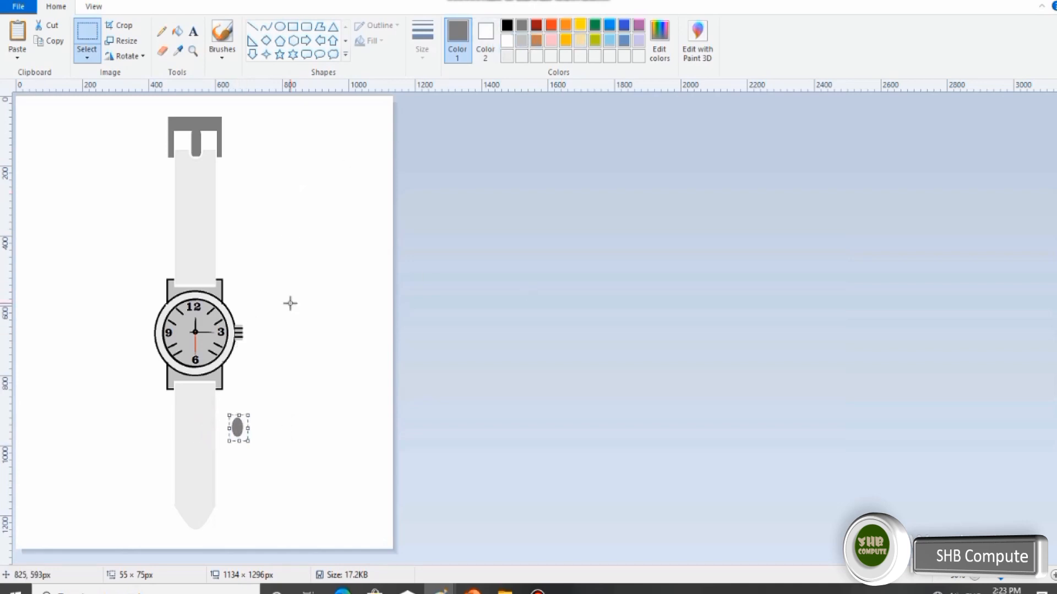
# - Move the dark gray ellipse left from the blank canvas onto the middle of the lower strap's upper part
pyautogui.press('Left')
pyautogui.press('Left')
pyautogui.press('Left')
pyautogui.press('Left')
pyautogui.press('Left')
pyautogui.press('Left')
pyautogui.press('Left')
pyautogui.press('Left')
pyautogui.press('Left')
pyautogui.press('Left')
pyautogui.press('Left')
pyautogui.press('Left')
pyautogui.press('Left')
pyautogui.press('Left')
pyautogui.press('Left')
pyautogui.press('Left')
pyautogui.press('Left')
pyautogui.press('Left')
pyautogui.press('Left')
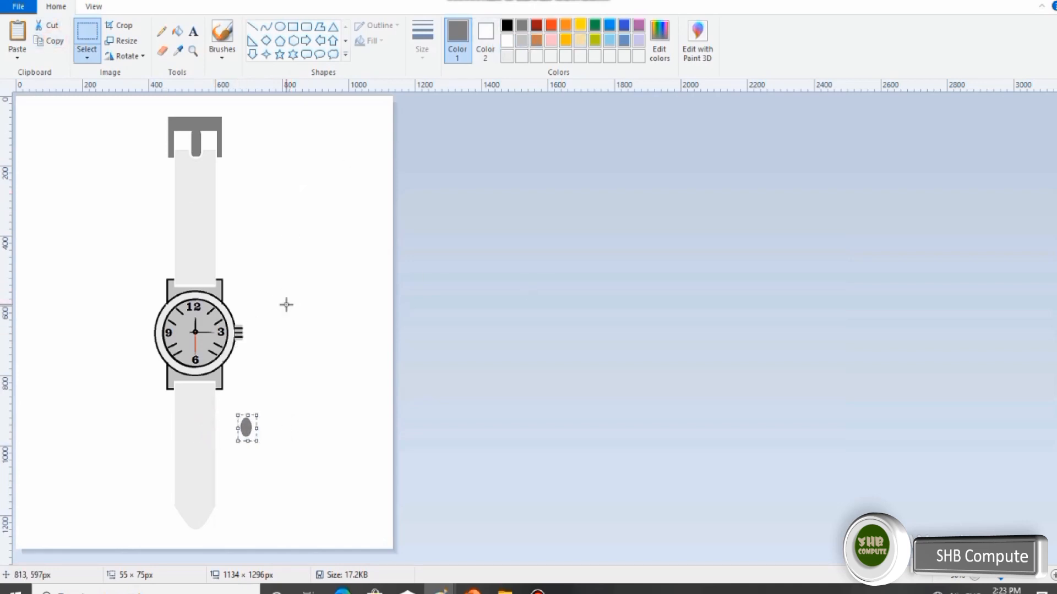
pyautogui.press('Left')
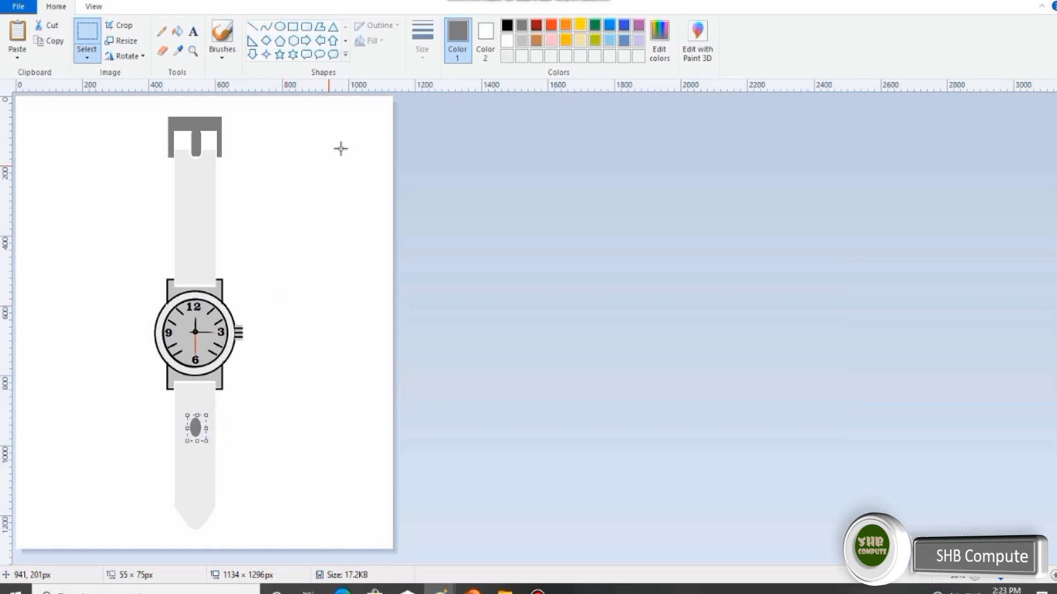
# - Fill the dark gray ellipse on the lower strap with white
pyautogui.click(507, 40)
pyautogui.click(177, 32)
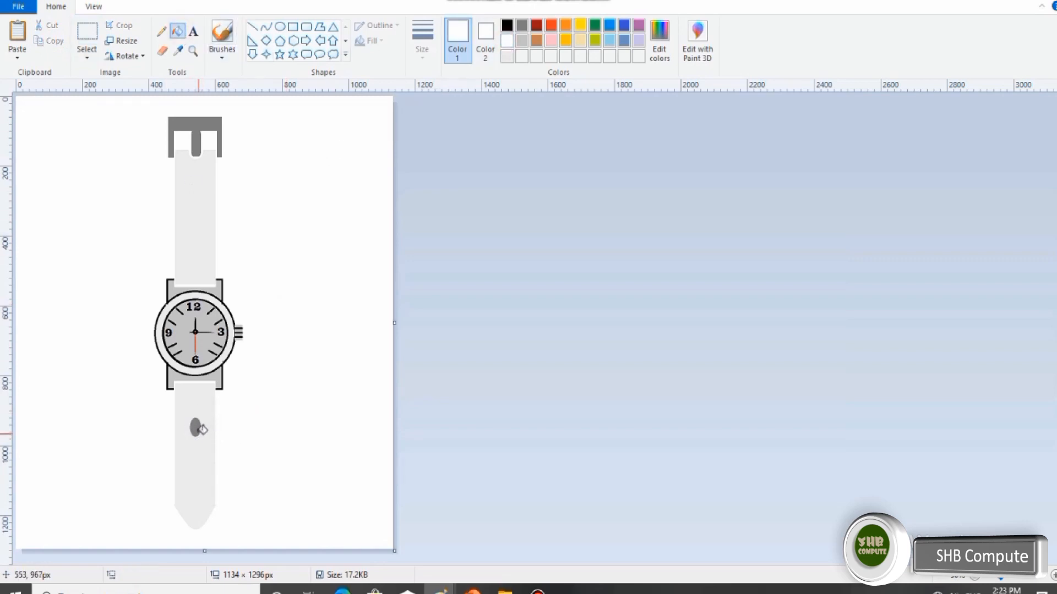
pyautogui.click(199, 433)
# - Paste the copied dark gray ellipse over the white one, centered on the strap and slightly higher to leave a white lower edge
pyautogui.hotkey('ctrl', 'v')
pyautogui.moveTo(26, 107); pyautogui.dragTo(199, 428)
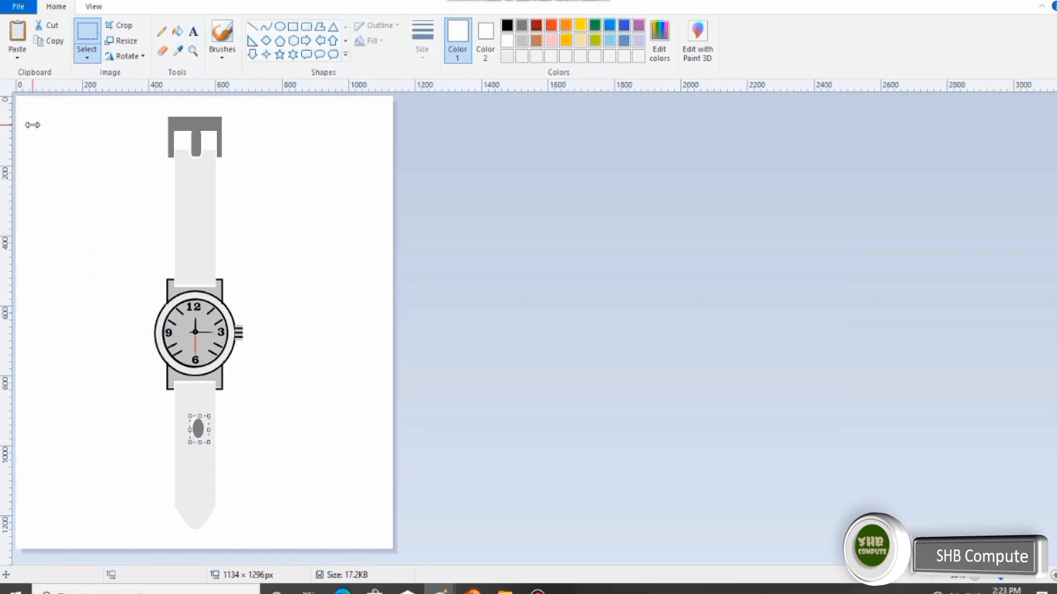
pyautogui.press('Left')
pyautogui.press('Left')
pyautogui.press('Left')
pyautogui.press('Left')
pyautogui.press('Left')
pyautogui.press('Left')
pyautogui.press('Left')
pyautogui.press('Up')
pyautogui.press('Up')
pyautogui.press('Up')
pyautogui.press('Up')
pyautogui.press('Up')
pyautogui.press('Up')
pyautogui.press('Up')
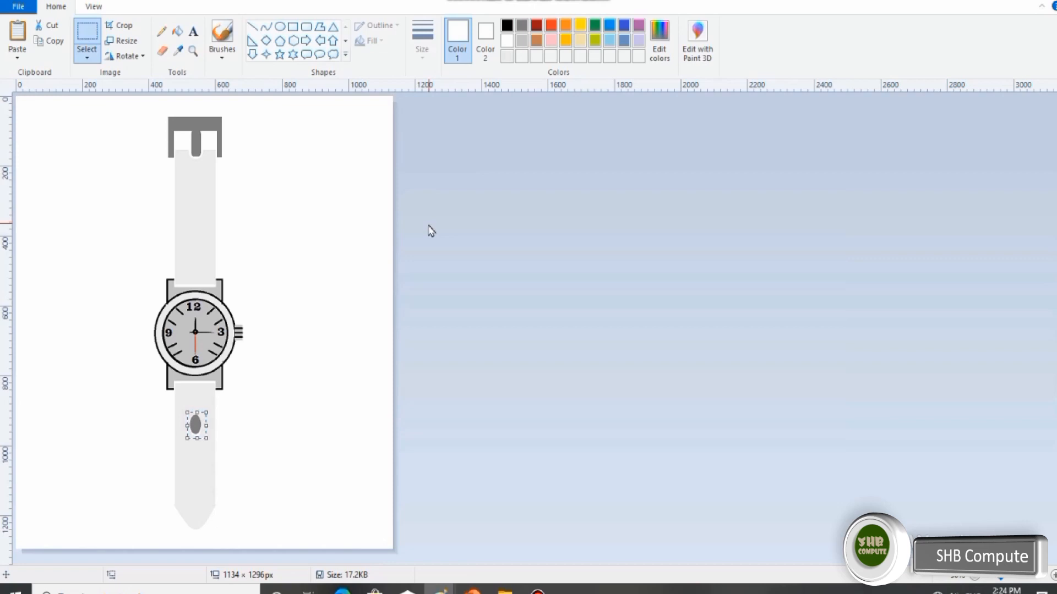
# - Try filling the lower strap's ellipse and the upper strap with black, and undo both fills
pyautogui.click(177, 31)
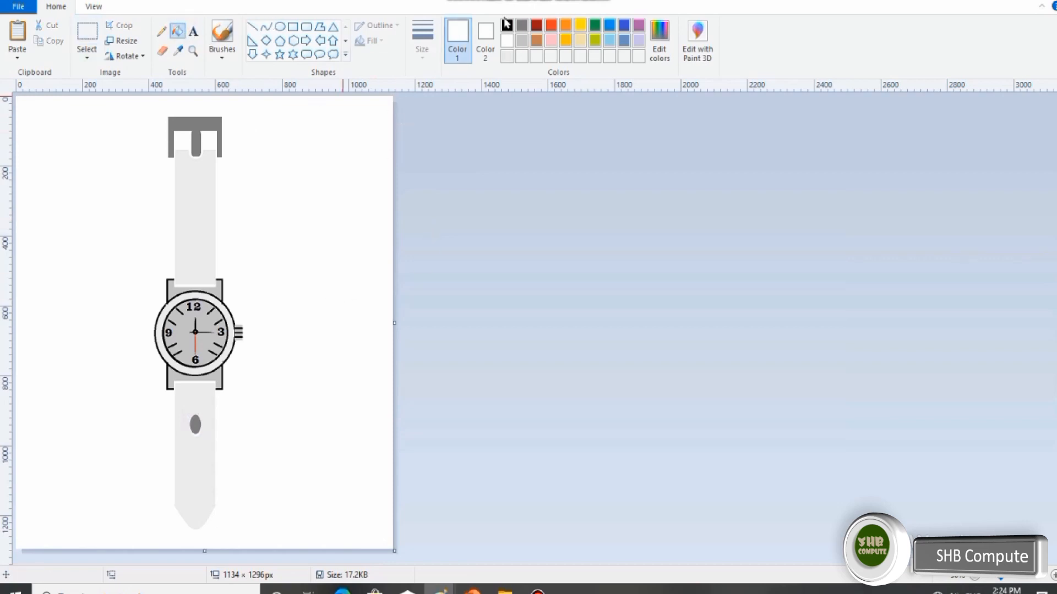
pyautogui.click(506, 25)
pyautogui.click(196, 424)
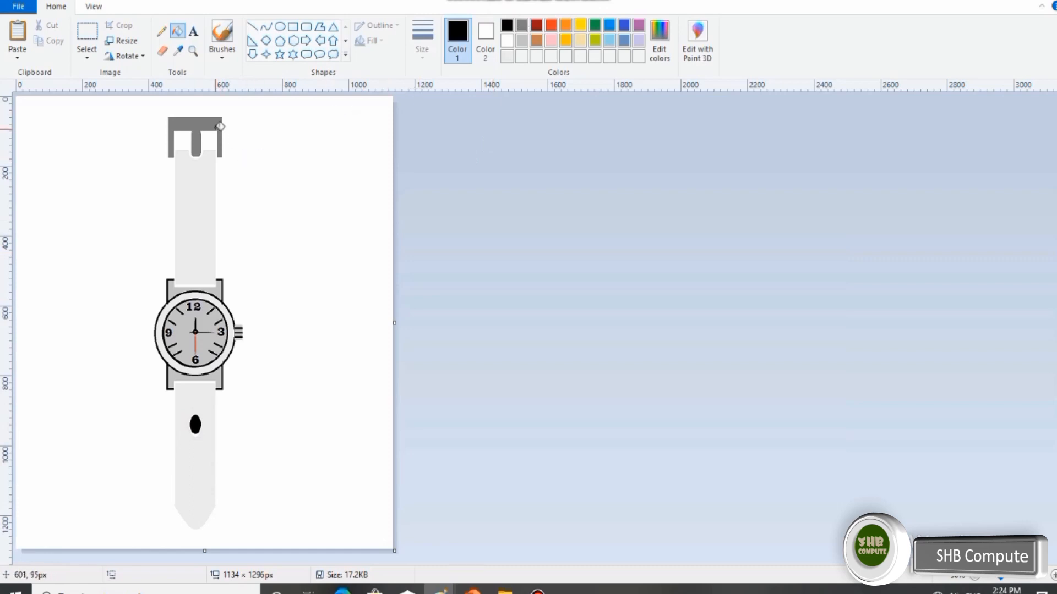
pyautogui.click(200, 193)
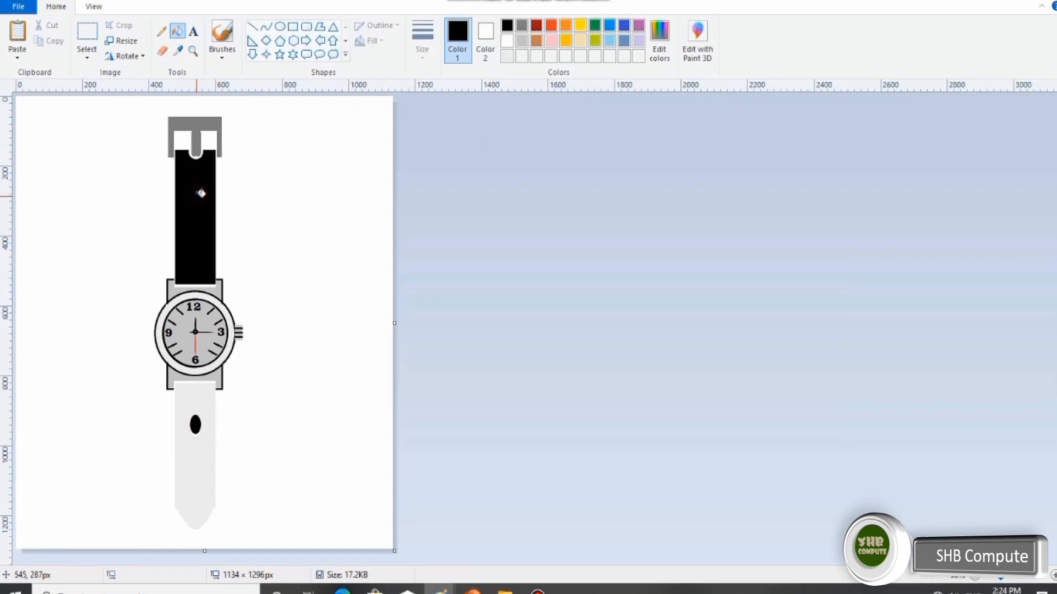
pyautogui.hotkey('ctrl', 'z')
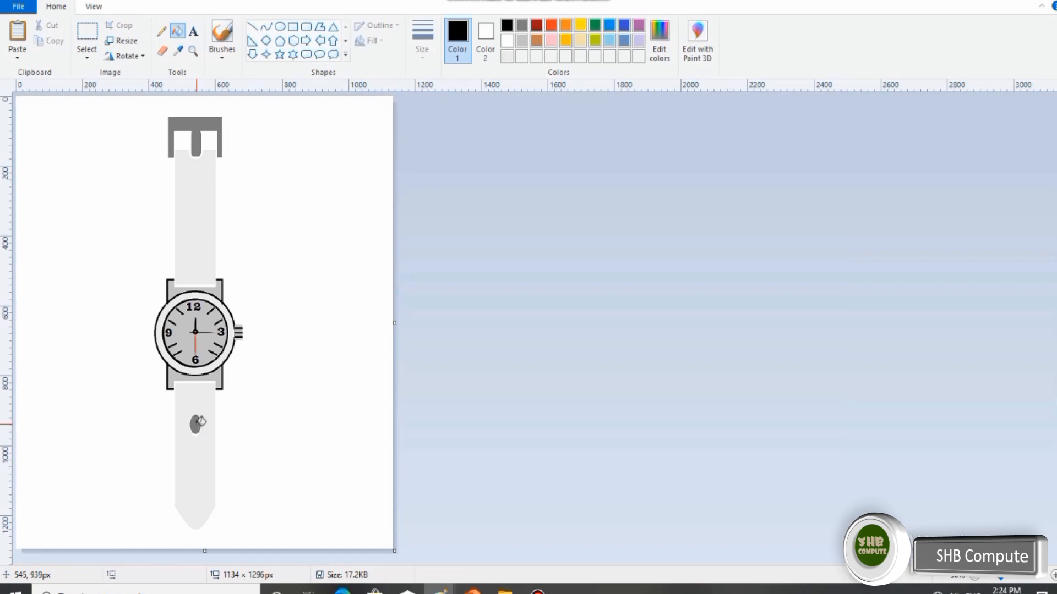
# - Paste another copy of the dark gray ellipse and align it over the existing ellipse on the lower strap
pyautogui.hotkey('ctrl', 'v')
pyautogui.moveTo(25, 109); pyautogui.dragTo(193, 408)
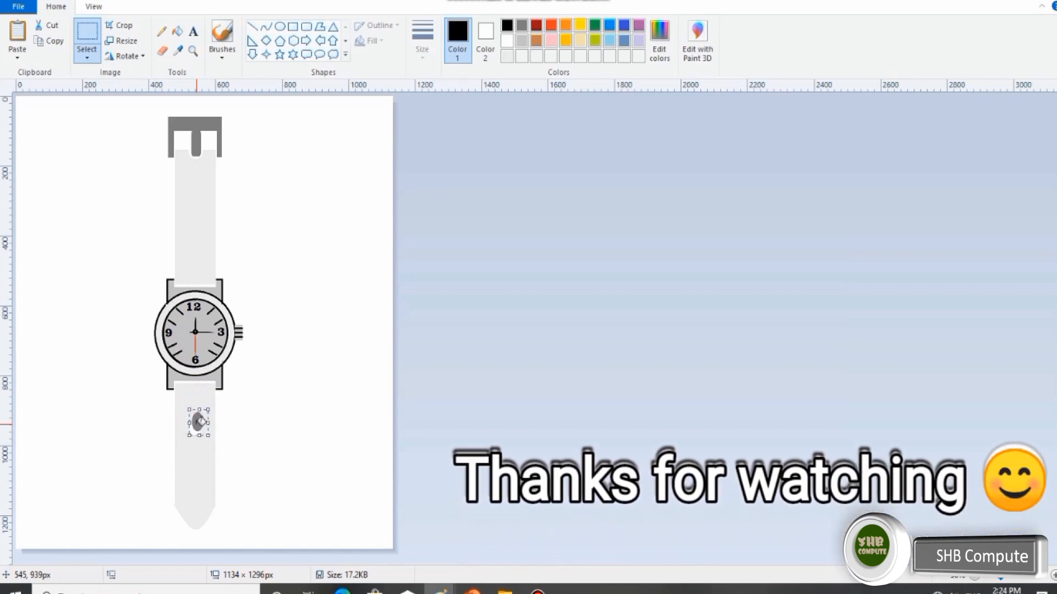
pyautogui.moveTo(200, 421); pyautogui.dragTo(203, 436)
pyautogui.press('Down')
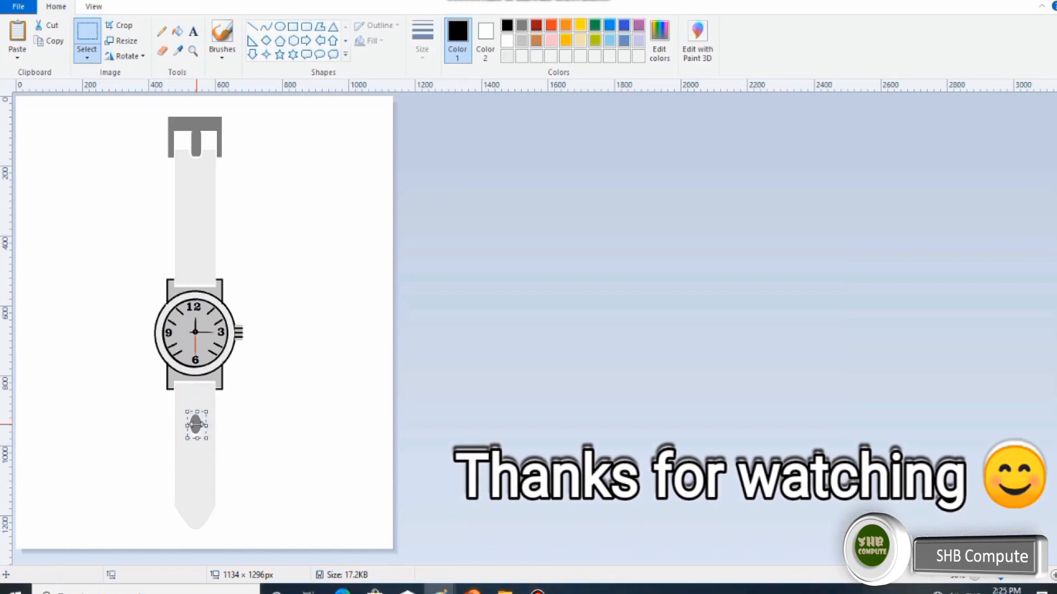
pyautogui.click(283, 429)
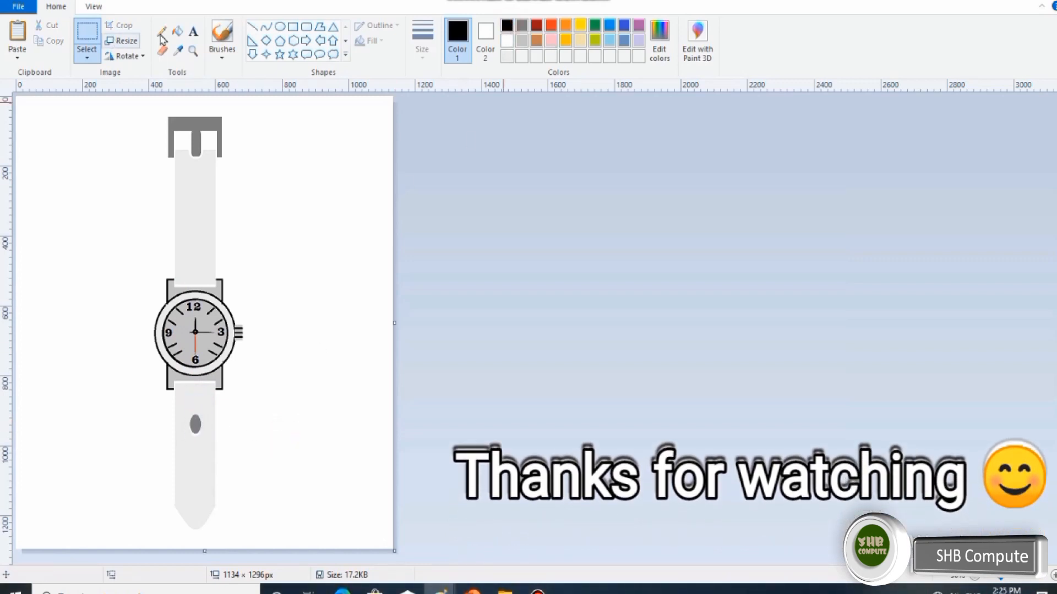
# - Fill the ellipse on the lower strap with black
pyautogui.click(178, 31)
pyautogui.click(196, 424)
pyautogui.click(86, 33)
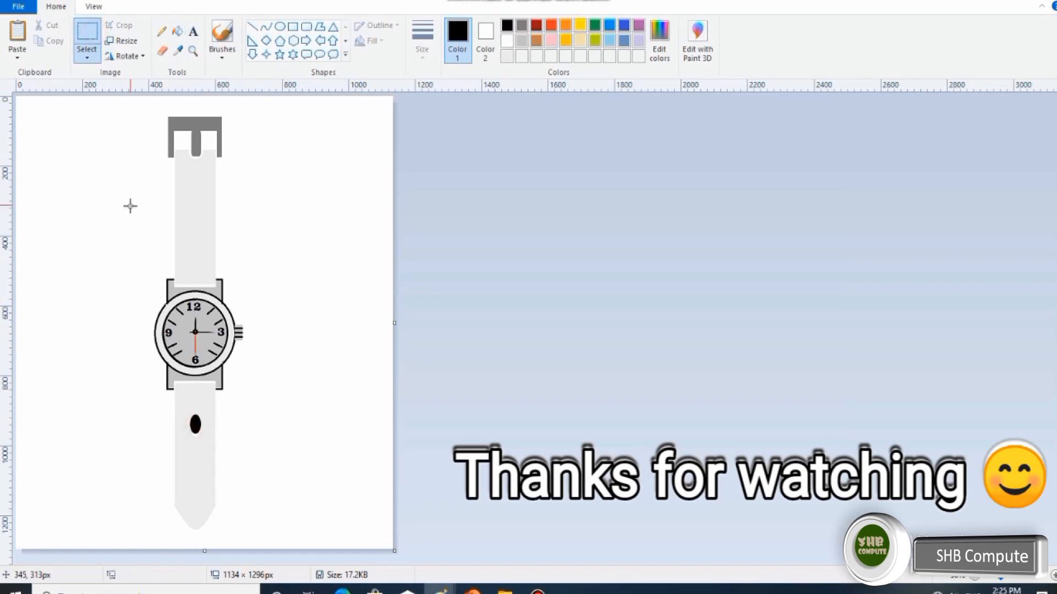